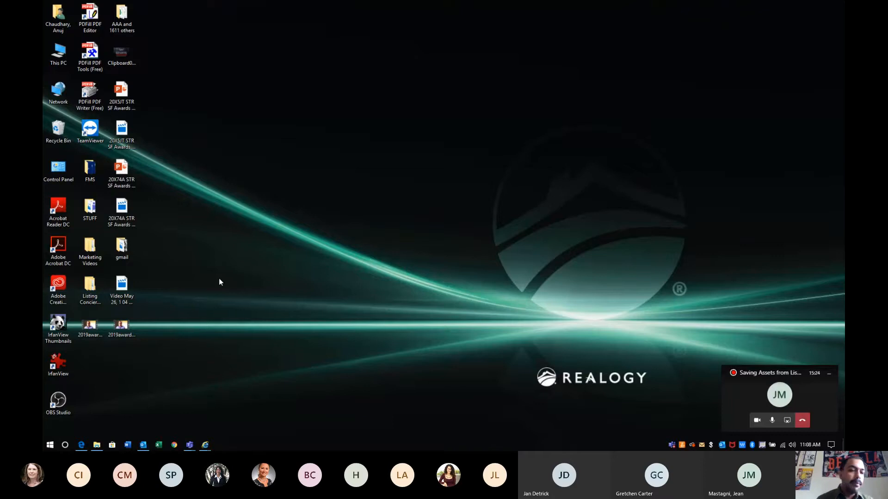
Drag the Listing Concierge Assets folder to mid-desktop and open it to show both property folders
left_click(89, 296)
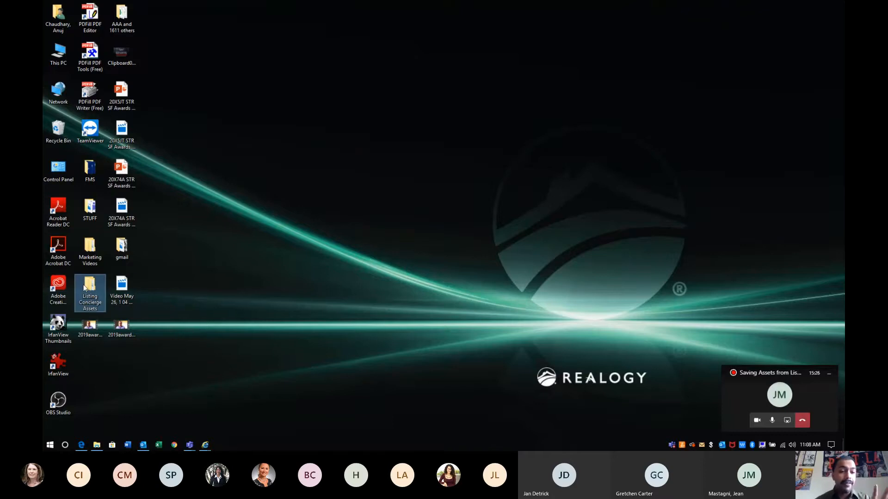
right_click(190, 279)
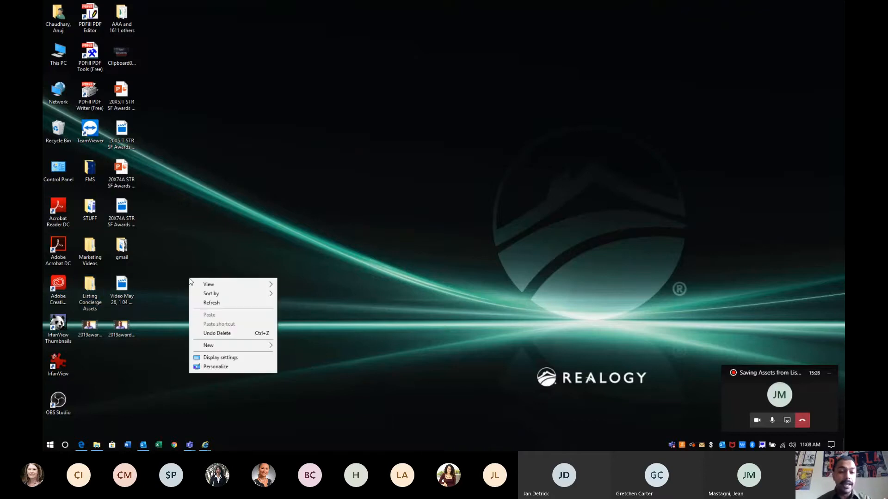
left_click(234, 345)
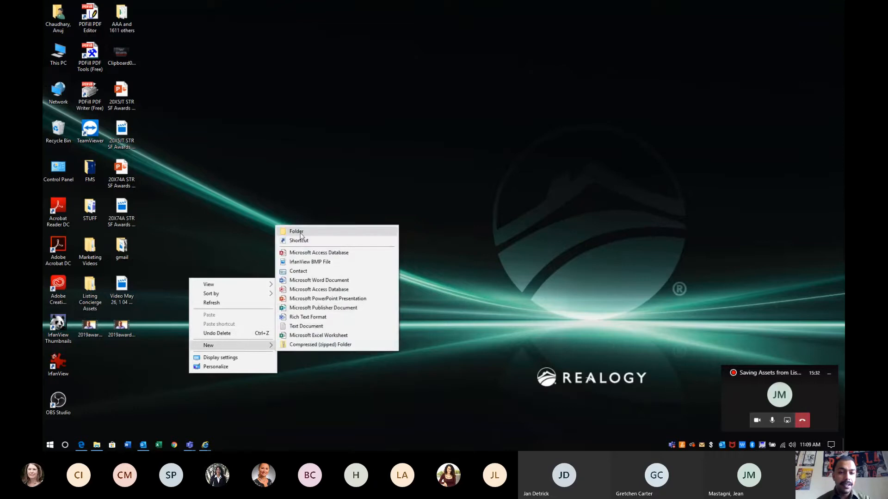
left_click(287, 194)
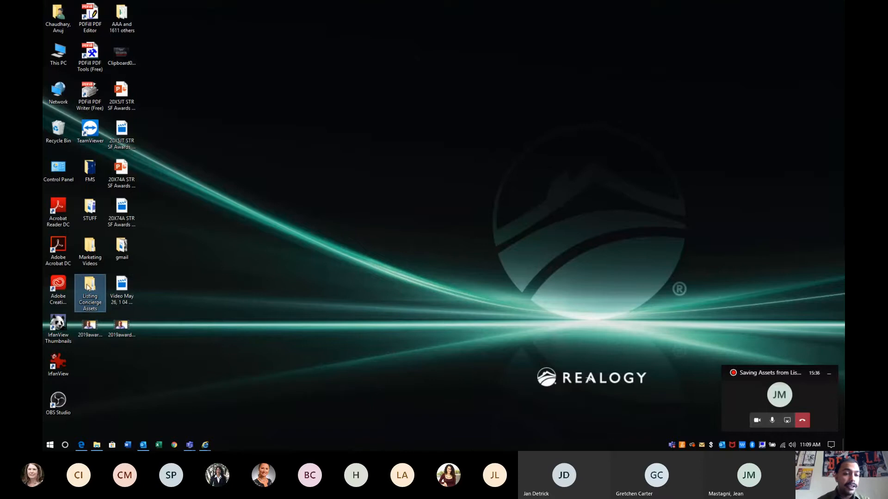
left_click_drag(88, 292, 123, 361)
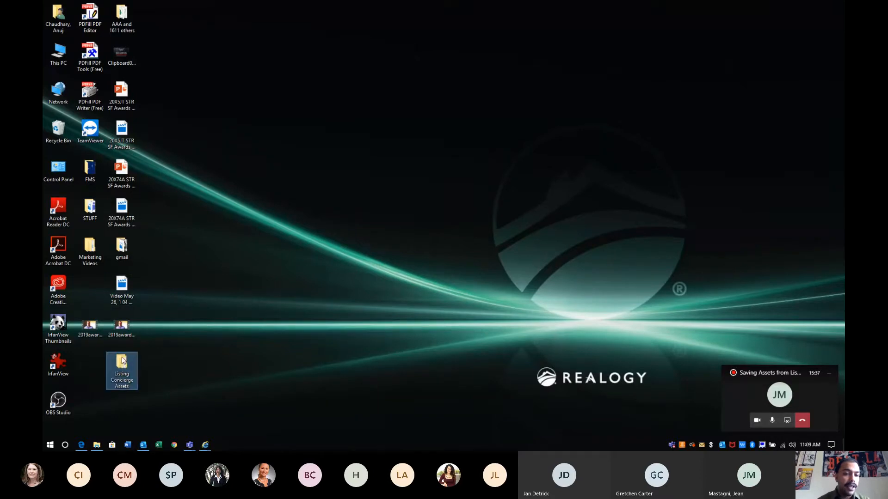
left_click_drag(123, 361, 318, 177)
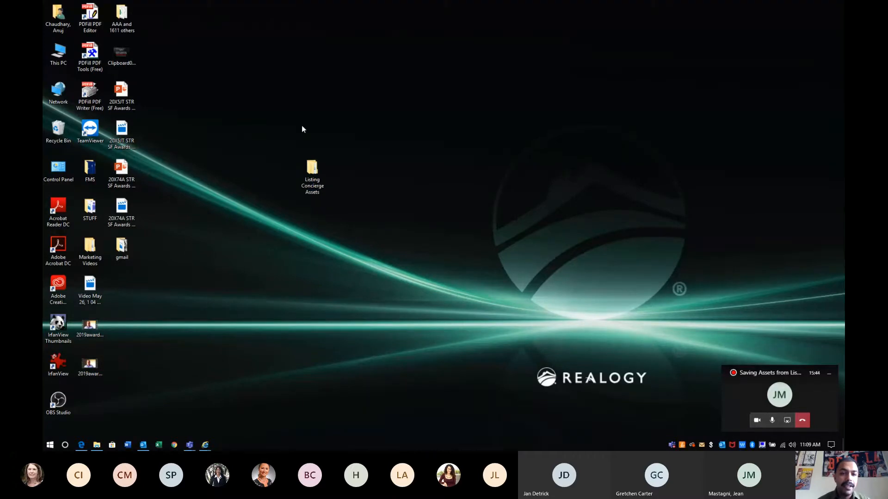
double_click(313, 194)
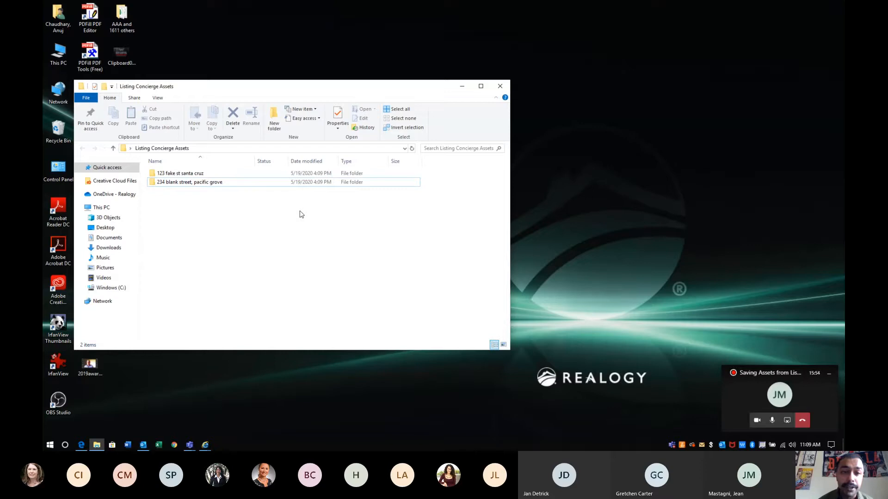
left_click_drag(315, 88, 433, 89)
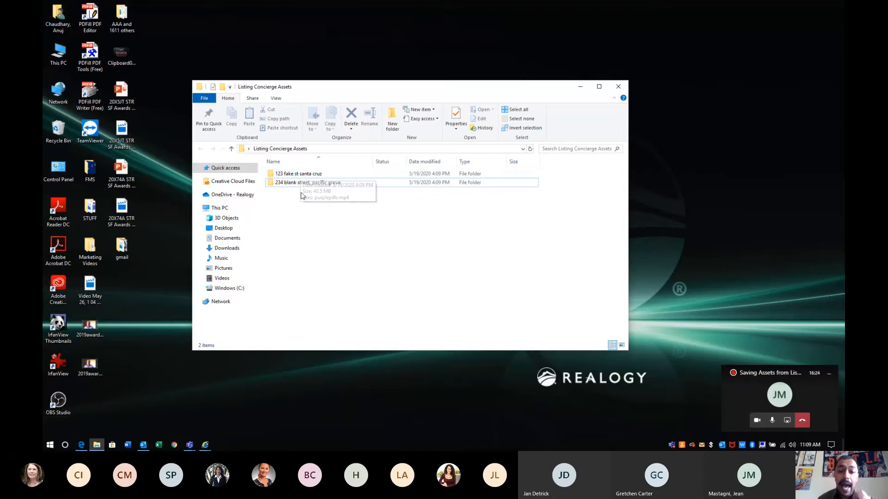
left_click(304, 183)
left_click(306, 208)
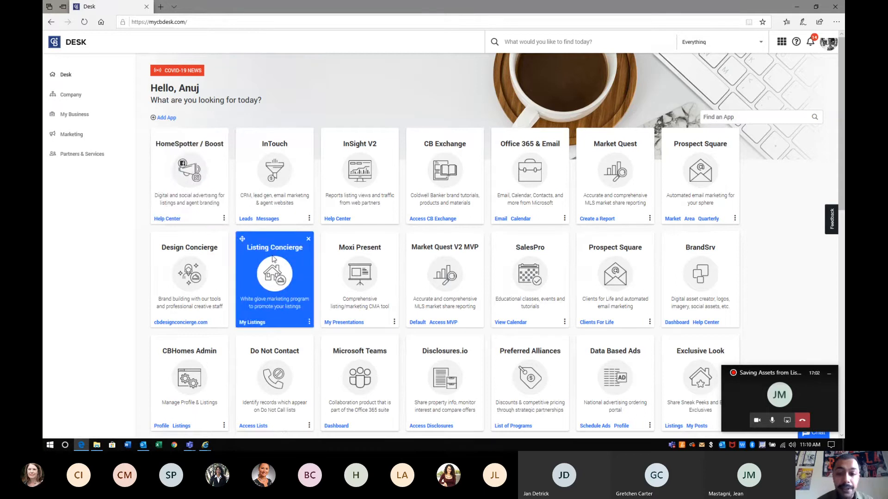
Scroll the mycbdesk.com home page to view the app tiles, including Listing Concierge
scroll(273, 259, "down", 1)
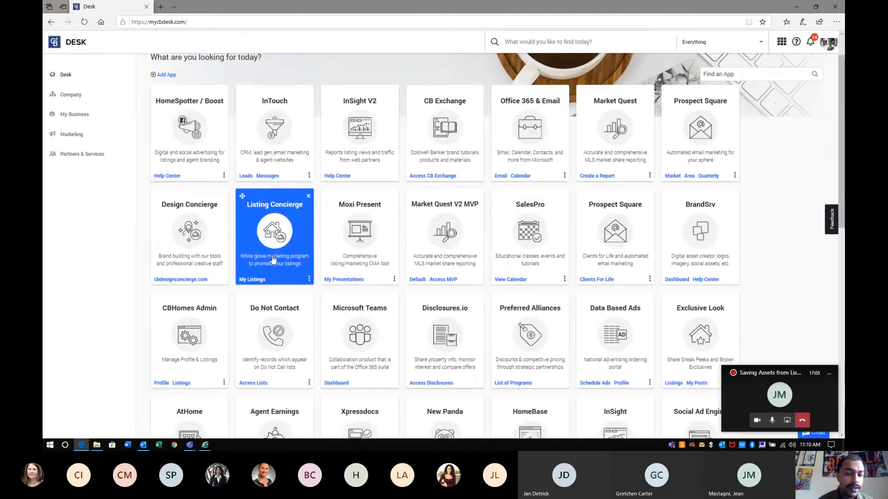
Open Listing Concierge in the Silicon Valley & Monterey Bay region and go to My Dashboard
left_click(274, 259)
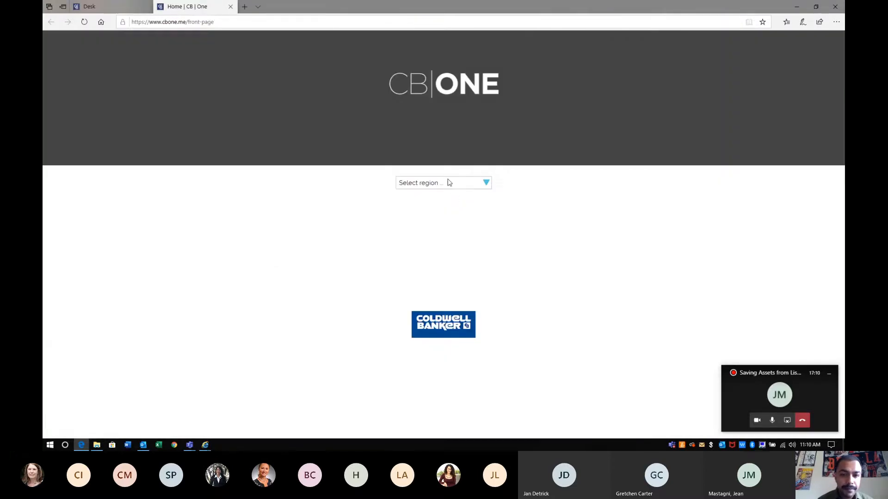
left_click(447, 183)
left_click(439, 218)
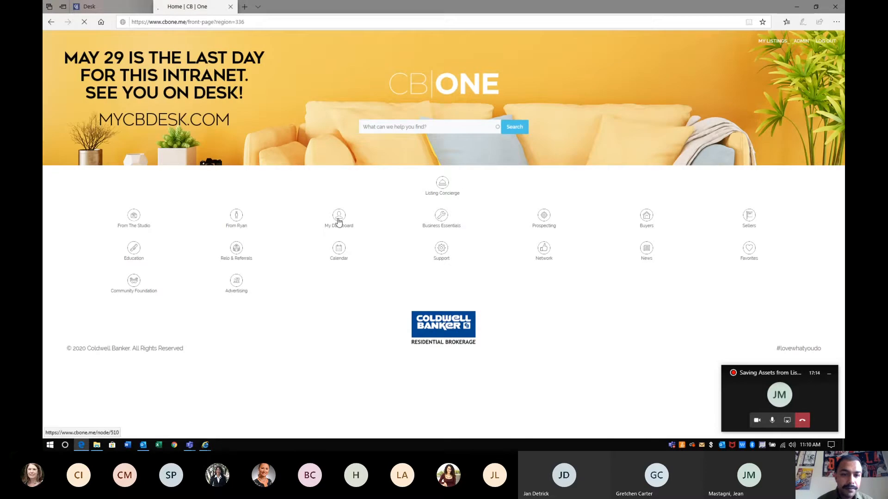
left_click(338, 221)
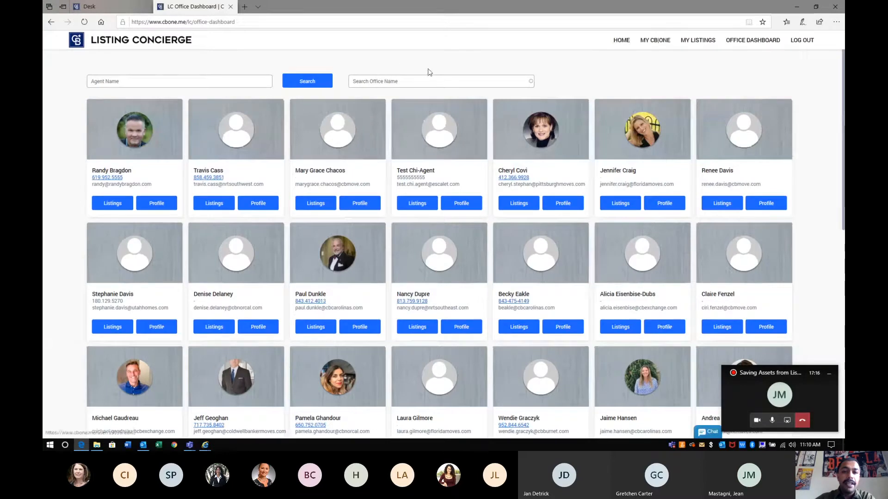
Search for the Santa Cruz office via 'santa' and open an agent's Listings in a new tab
left_click(417, 81)
type("santa")
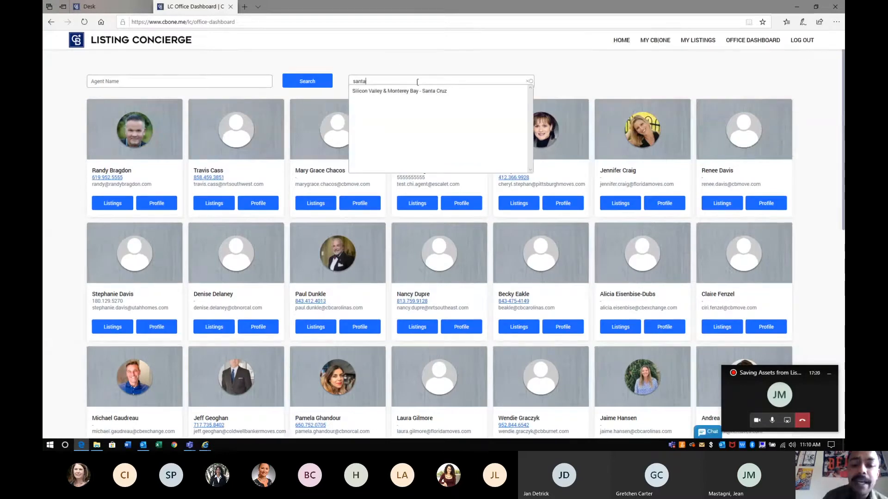
left_click(414, 92)
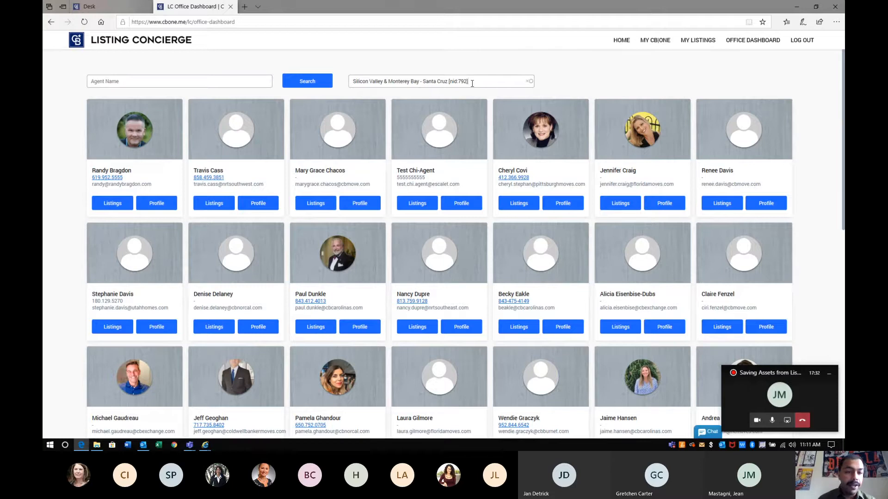
key("Return")
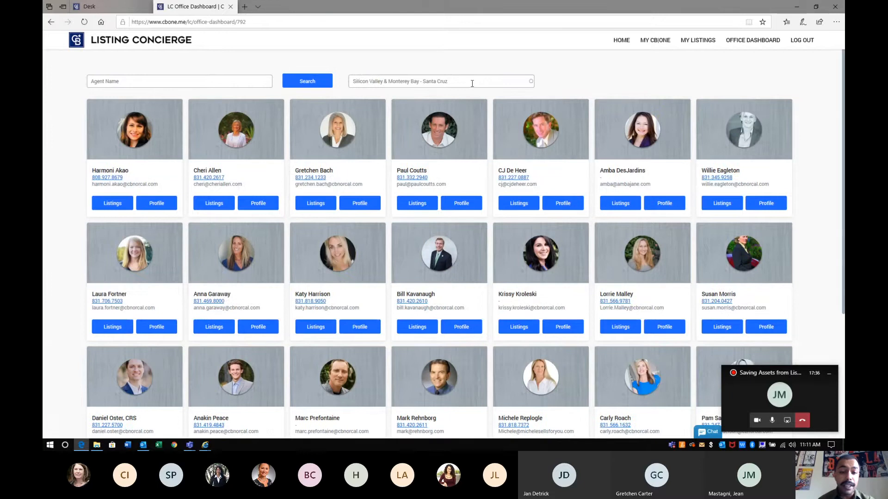
scroll(500, 148, "down", 4)
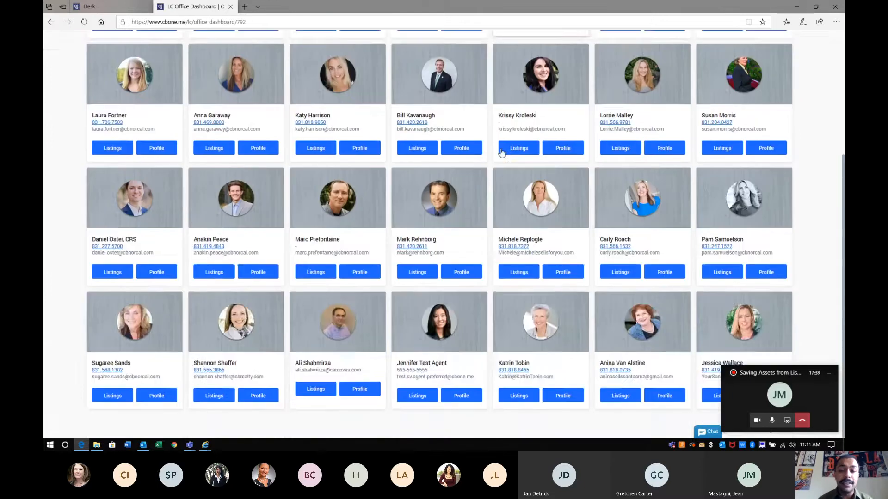
scroll(500, 148, "up", 4)
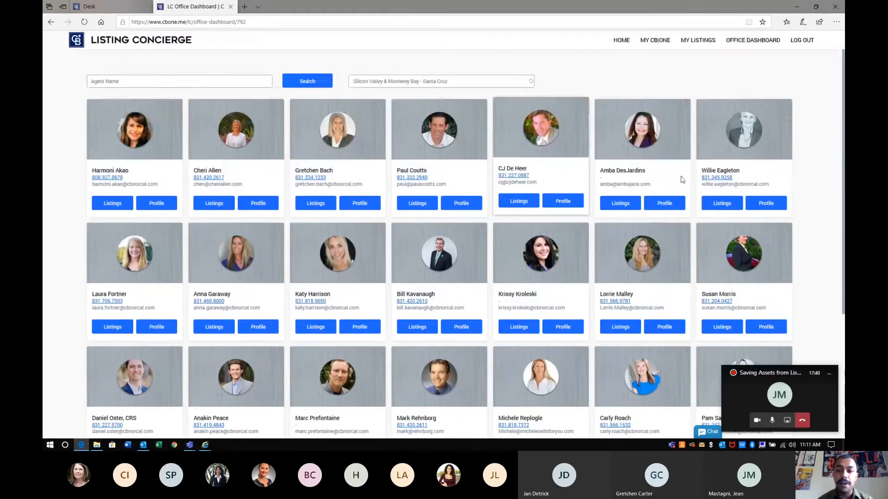
middle_click(721, 201)
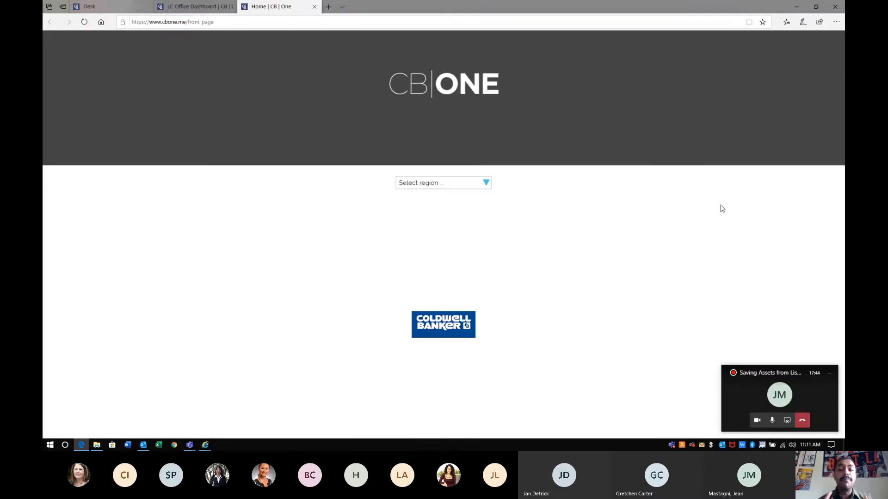
Close the extra CB One tab, reselect the Silicon Valley & Monterey Bay region, and open My Dashboard
left_click(459, 184)
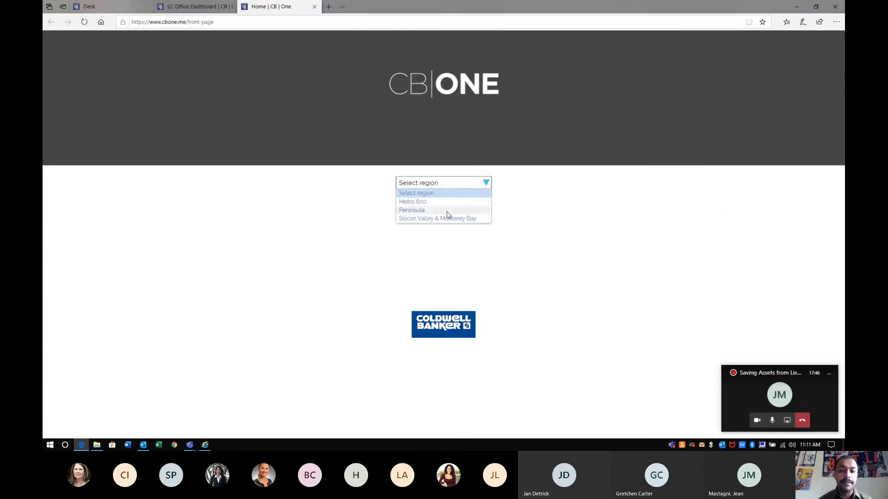
left_click(314, 6)
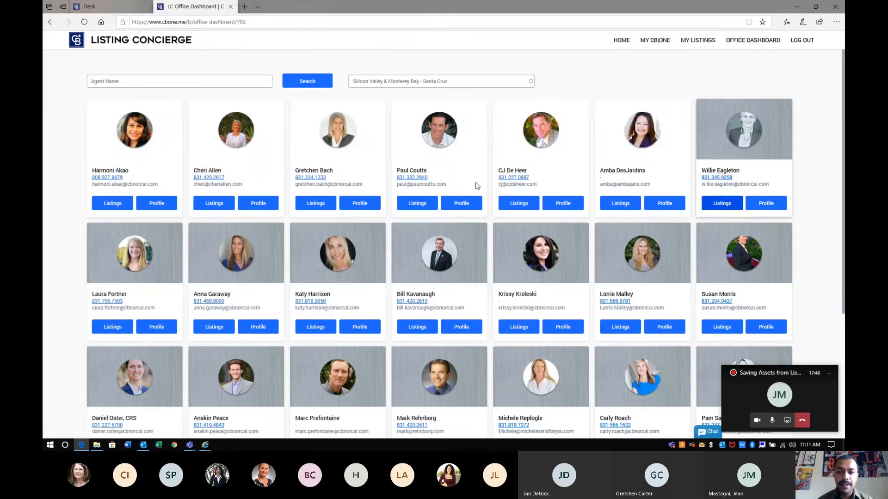
left_click(714, 205)
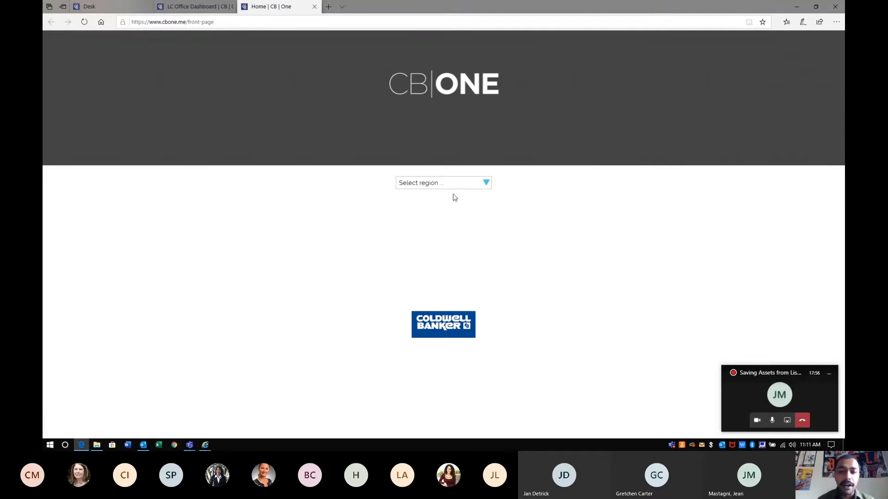
left_click(454, 187)
left_click(449, 220)
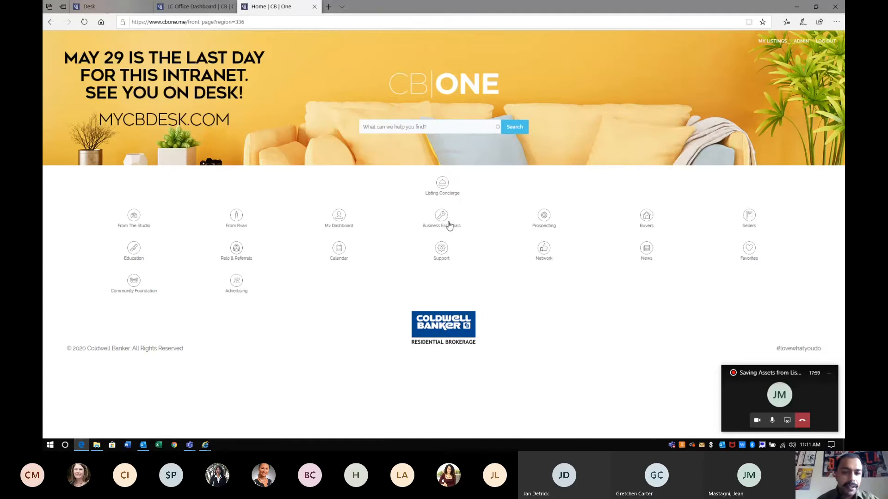
left_click(347, 221)
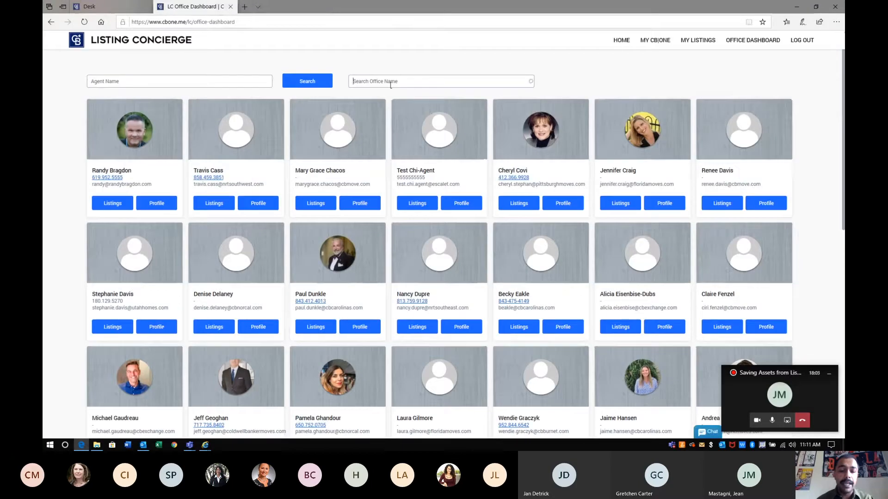
Search 'santa cruz' for the Santa Cruz office, open an agent's Listings, and launch Chrome
left_click(390, 82)
type("s")
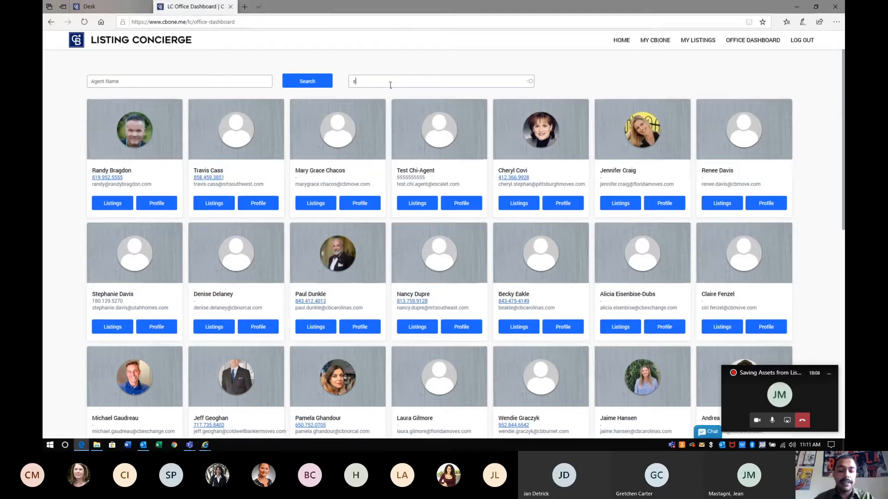
type("anta cruz")
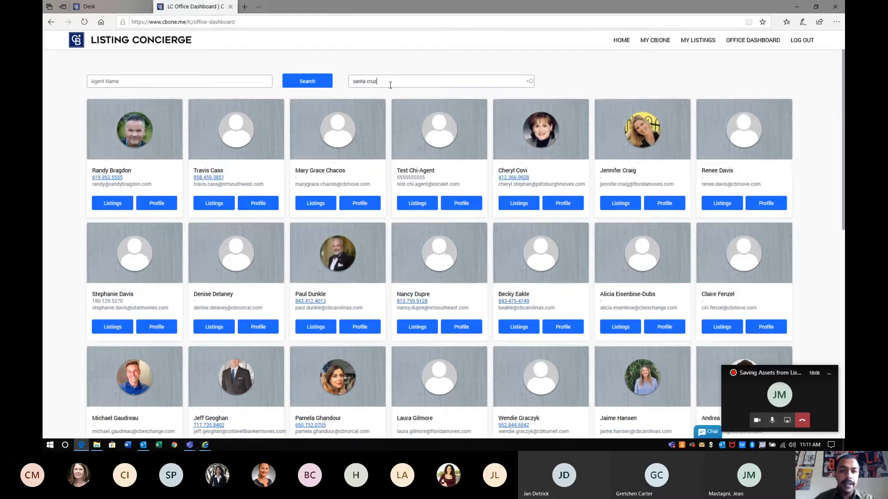
left_click(396, 92)
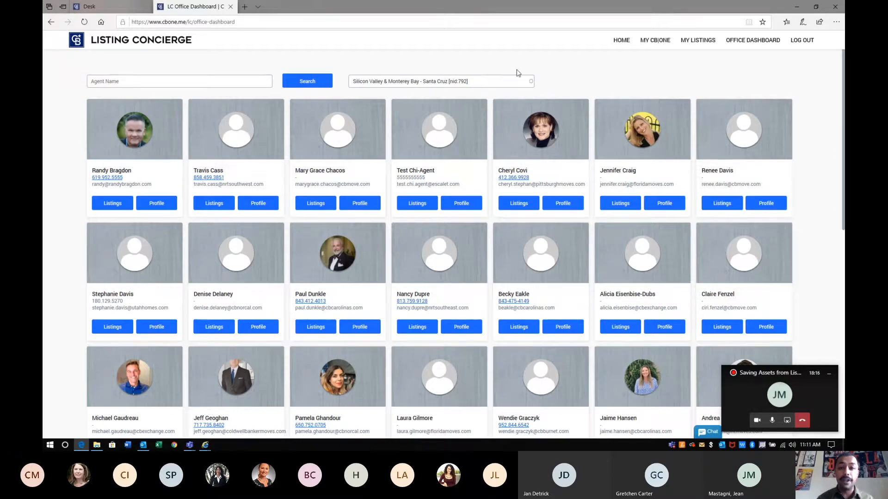
key("Return")
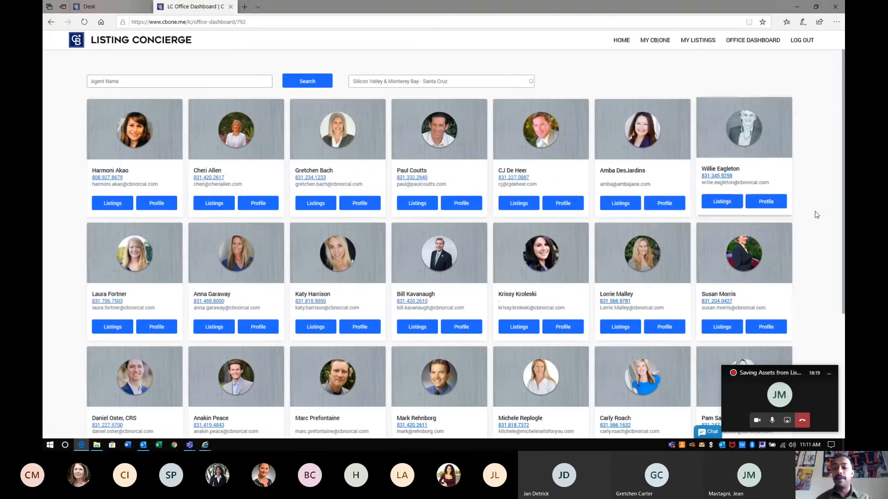
left_click(723, 204)
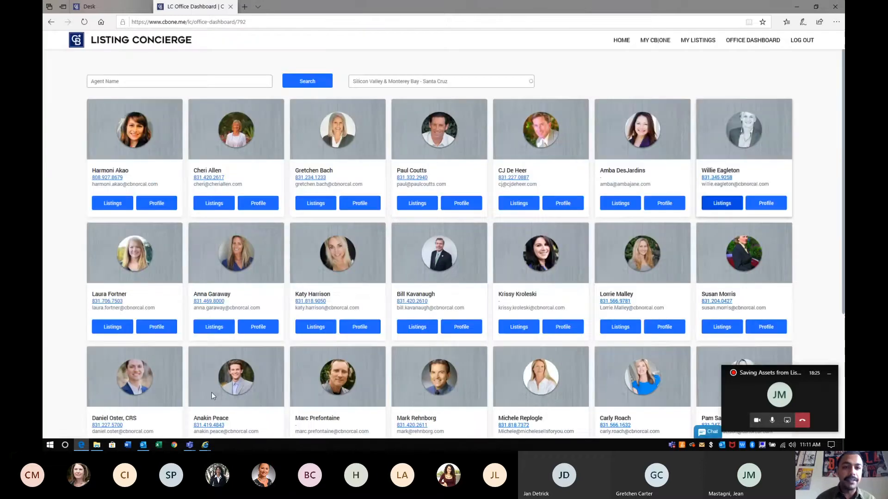
left_click(173, 447)
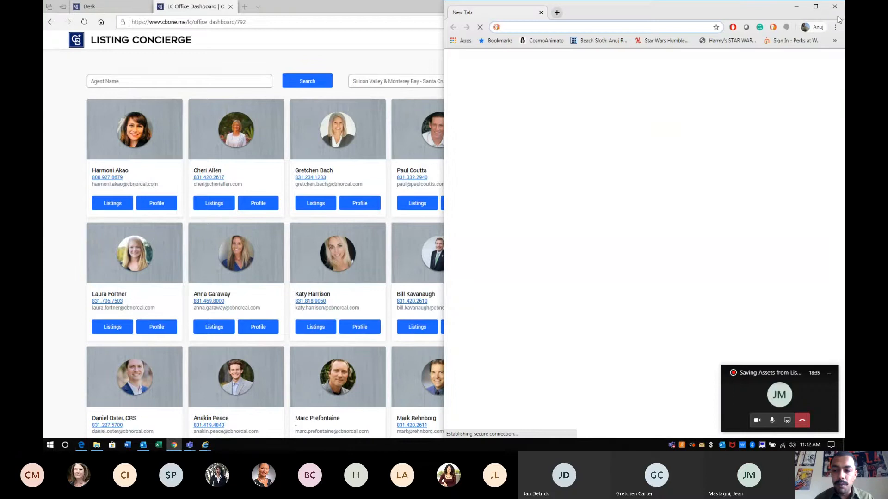
Open an incognito window, close DuckDuckGo, load mycbdesk.com from the 'my' suggestion, and stop screen sharing
left_click(836, 27)
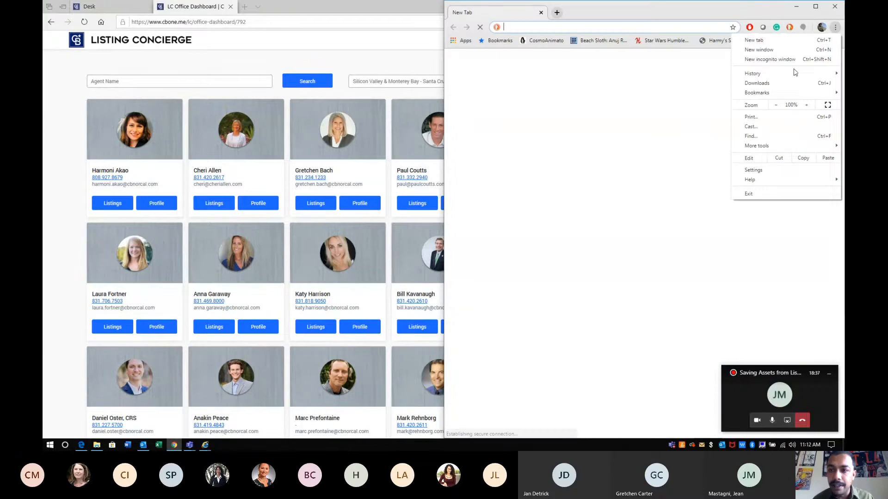
left_click(746, 61)
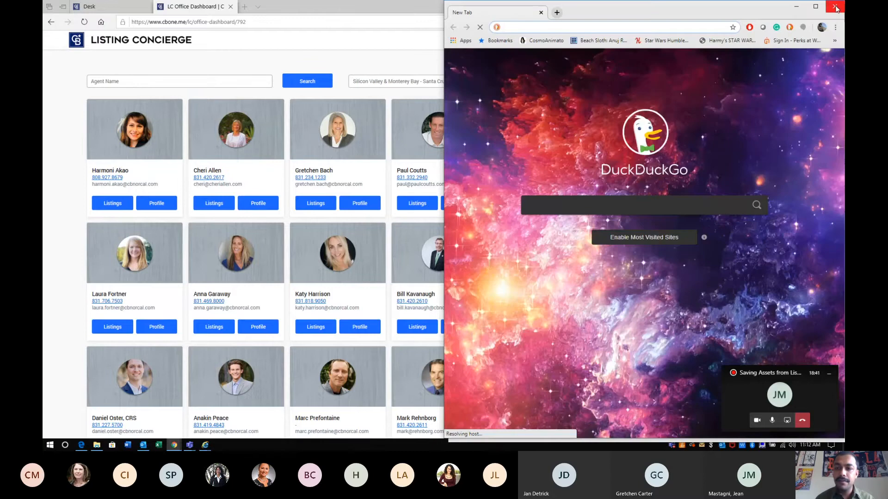
left_click(835, 8)
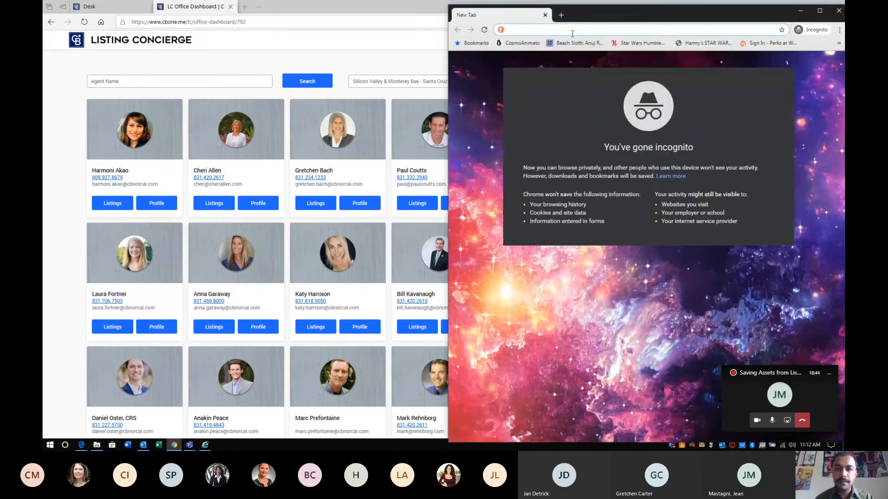
type("mycbdesk.com")
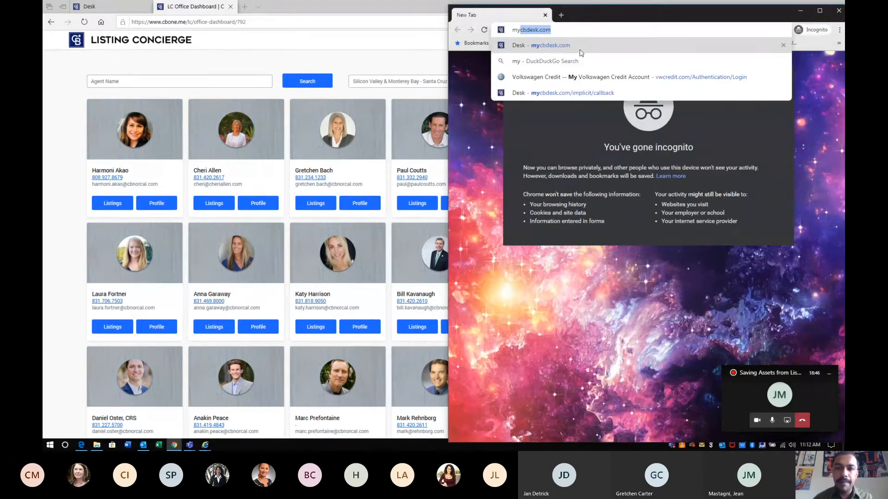
left_click(580, 50)
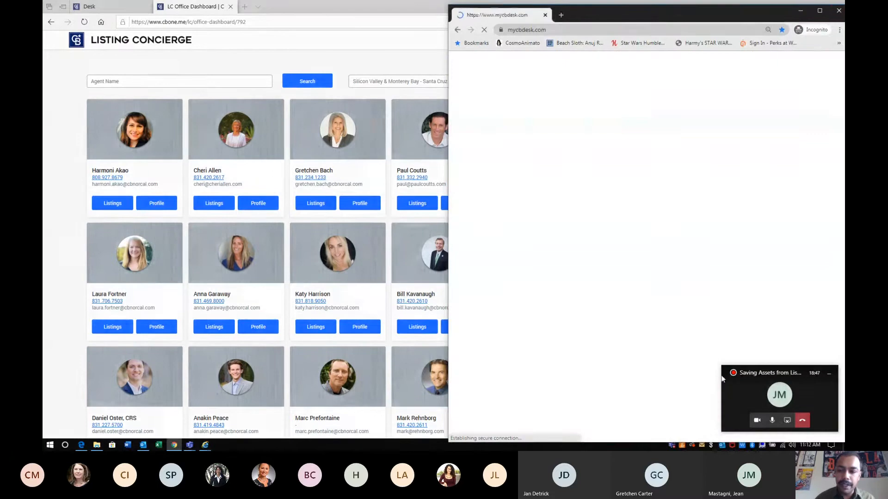
left_click(787, 421)
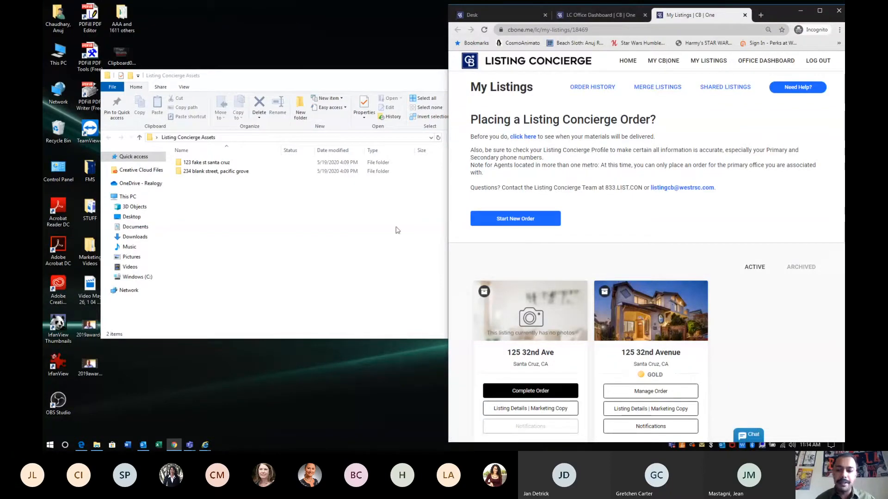
Scroll through the four active Santa Cruz listing cards, including the Gold and Platinum orders
scroll(544, 258, "down", 2)
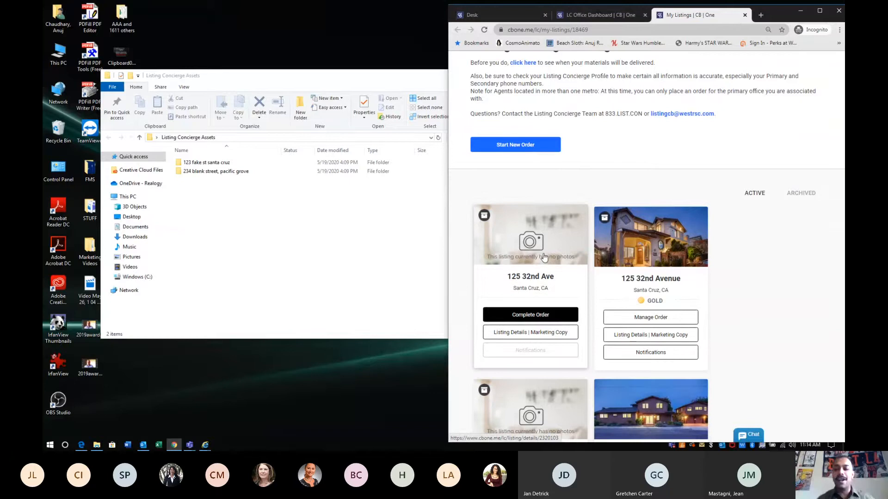
scroll(780, 148, "down", 2)
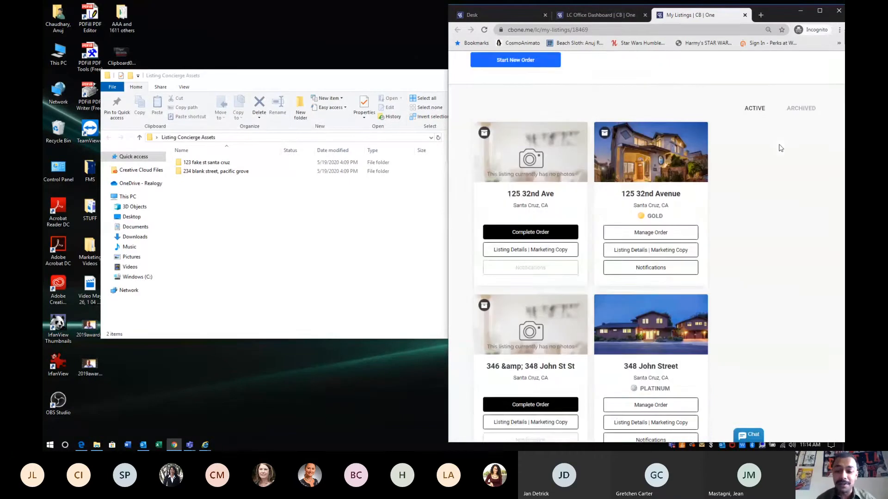
scroll(780, 148, "down", 6)
scroll(781, 148, "up", 10)
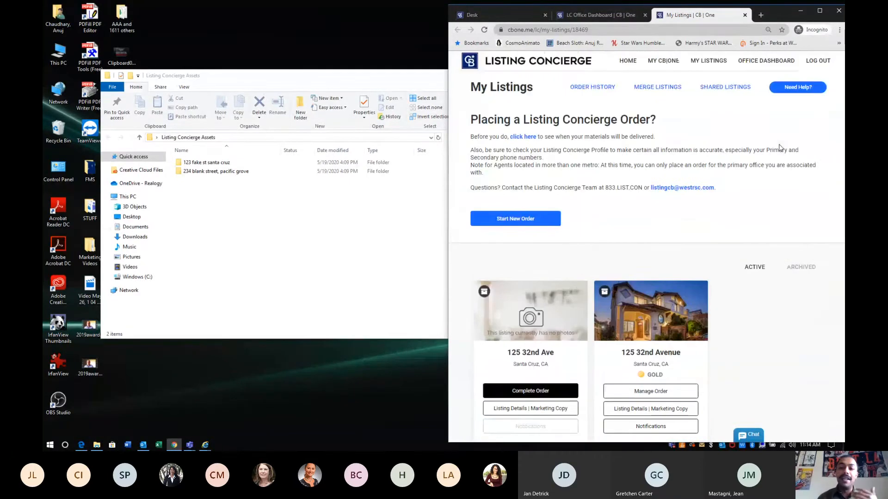
scroll(780, 148, "down", 1)
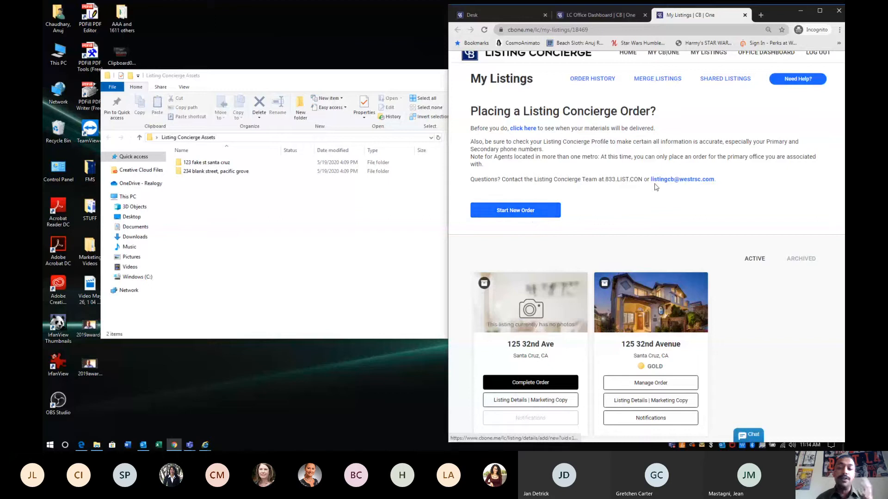
scroll(656, 187, "down", 3)
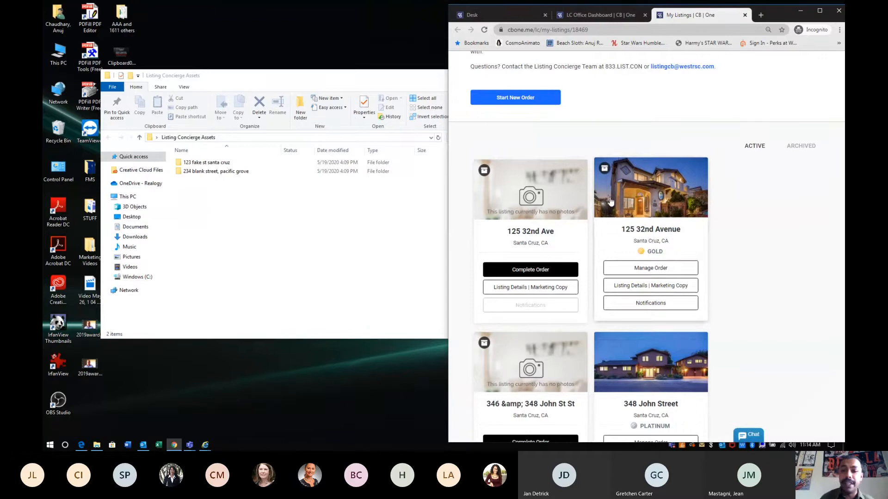
left_click(366, 224)
left_click(380, 171)
left_click(382, 156)
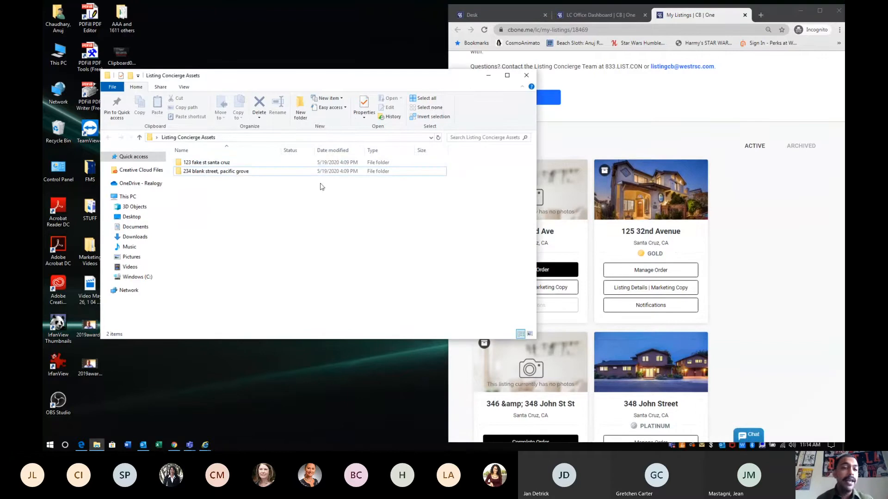
right_click(258, 208)
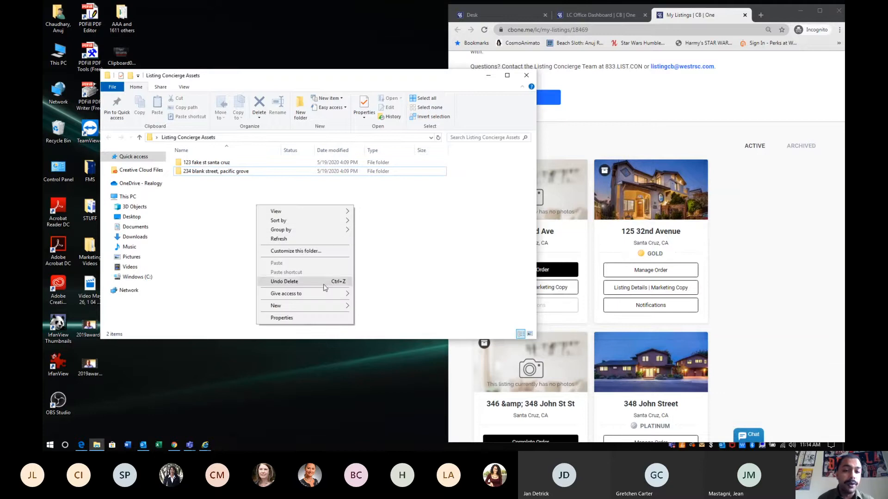
mouse_move(324, 310)
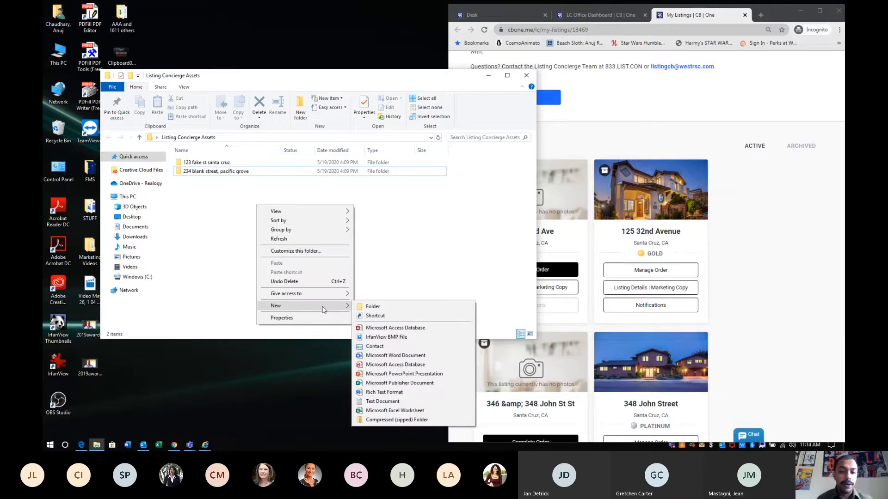
left_click(372, 307)
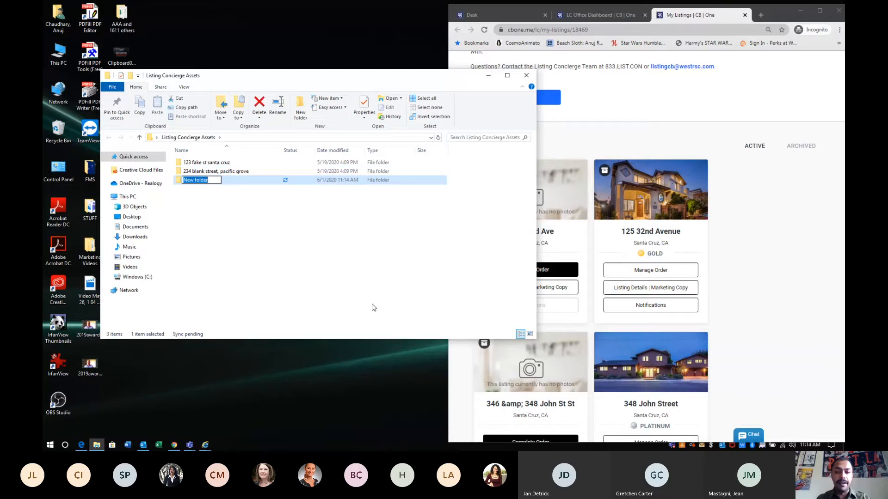
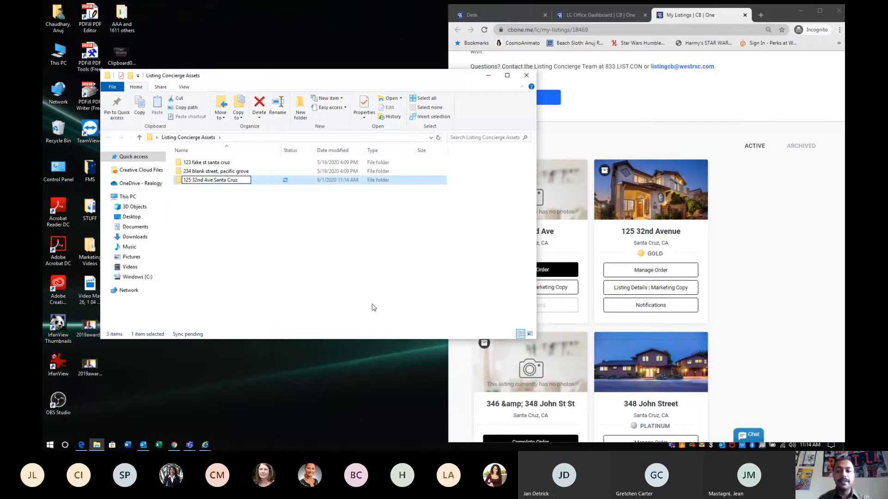
left_click(374, 307)
triple_click(652, 230)
left_click(675, 238)
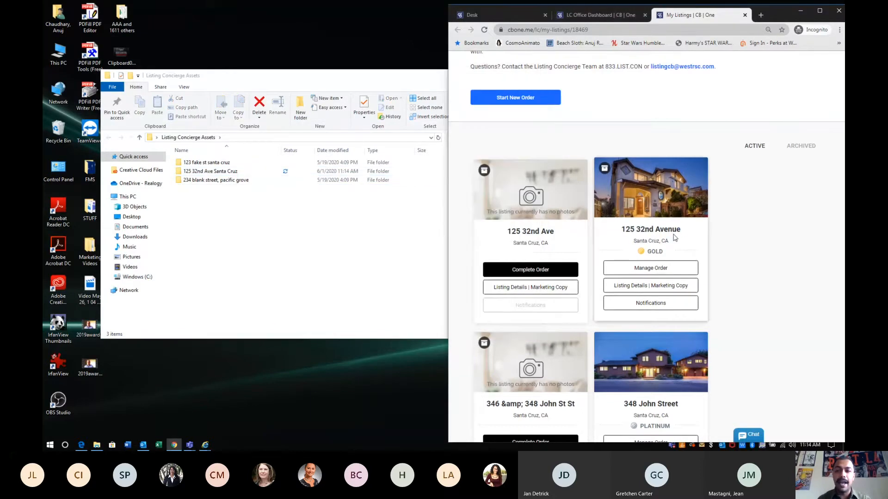
key("ctrl+plus")
key("ctrl+plus")
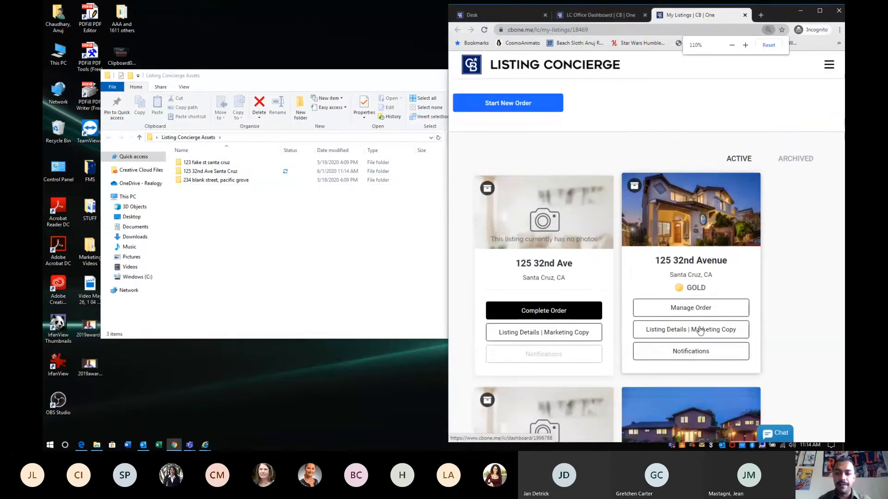
left_click(688, 309)
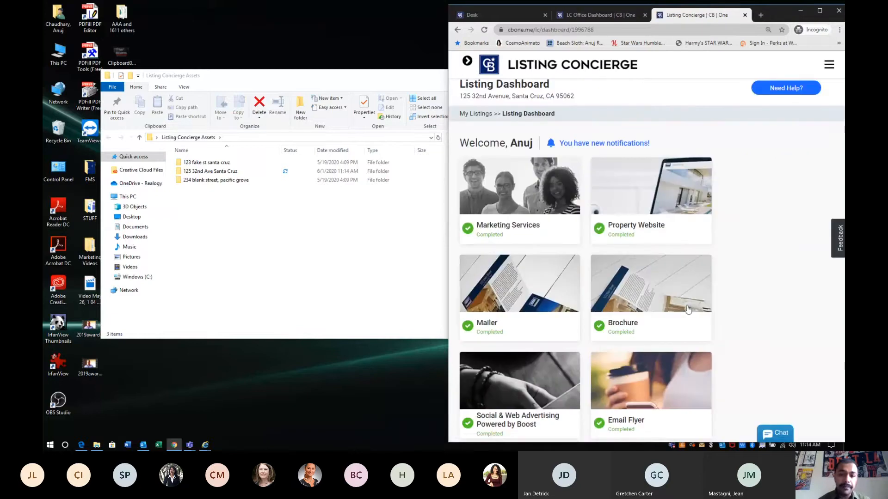
left_click(819, 11)
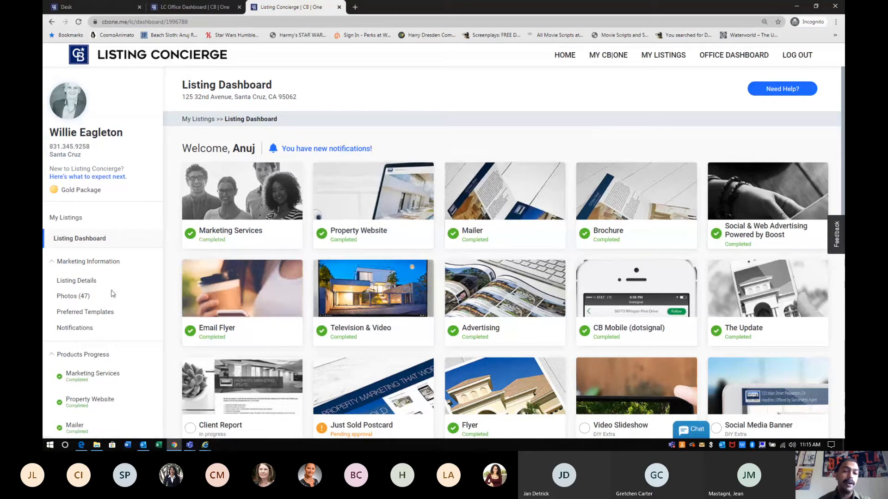
left_click_drag(107, 297, 54, 301)
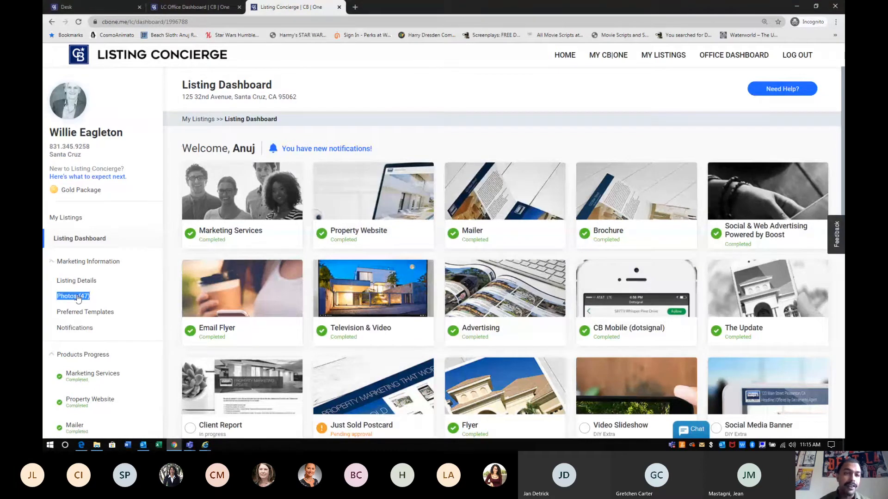
left_click_drag(277, 119, 224, 118)
left_click(680, 226)
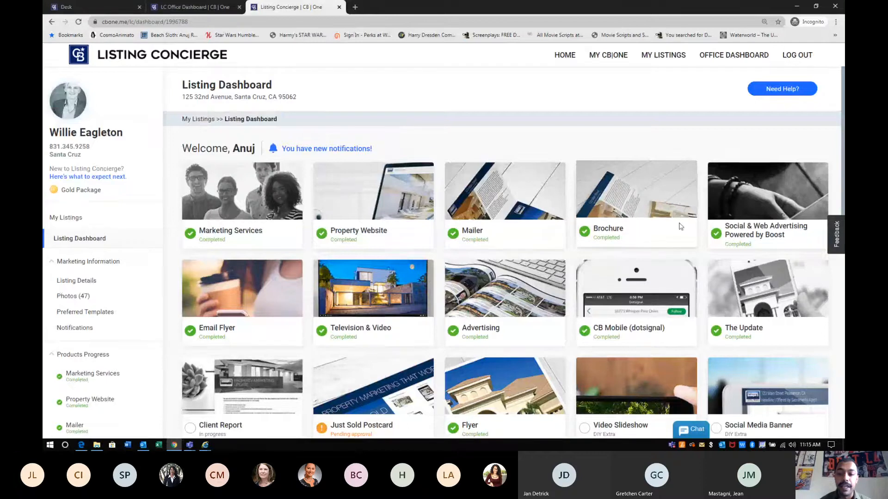
scroll(680, 227, "down", 3)
scroll(680, 227, "up", 1)
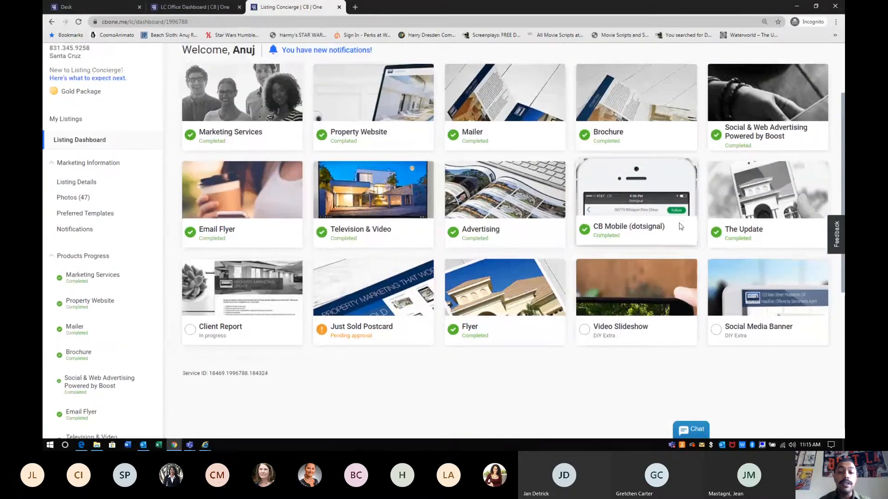
scroll(680, 226, "up", 2)
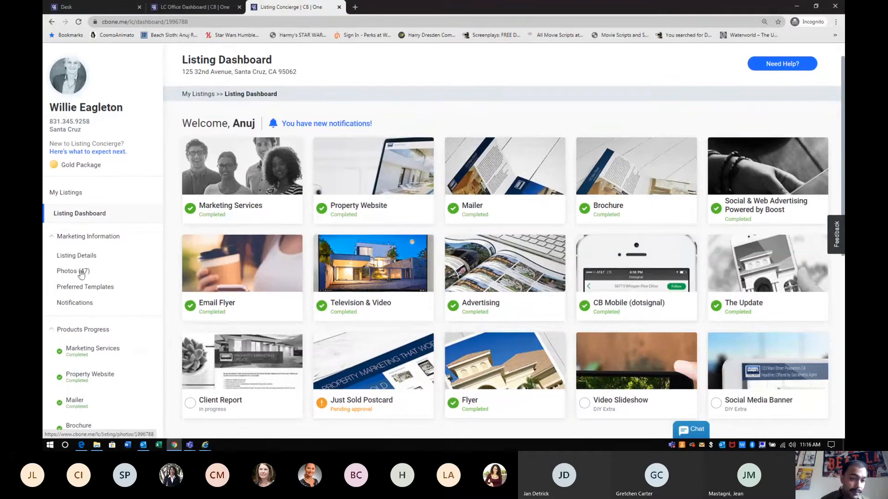
left_click_drag(97, 272, 55, 272)
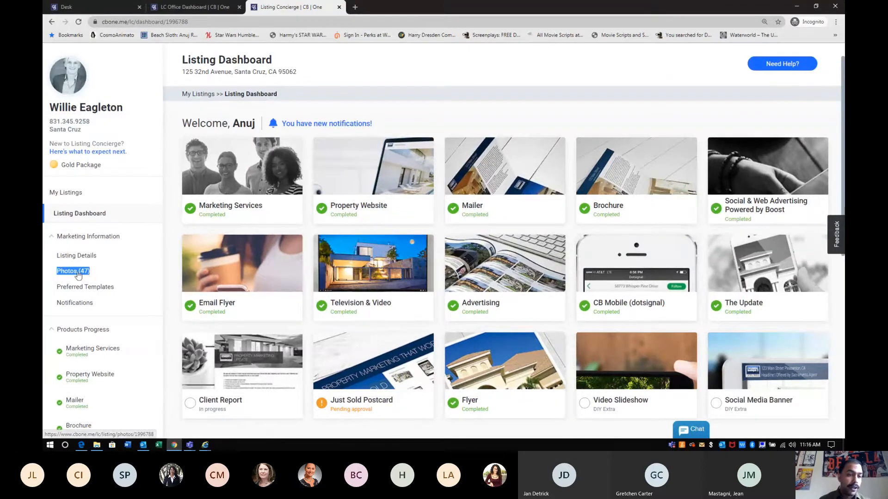
left_click(71, 275)
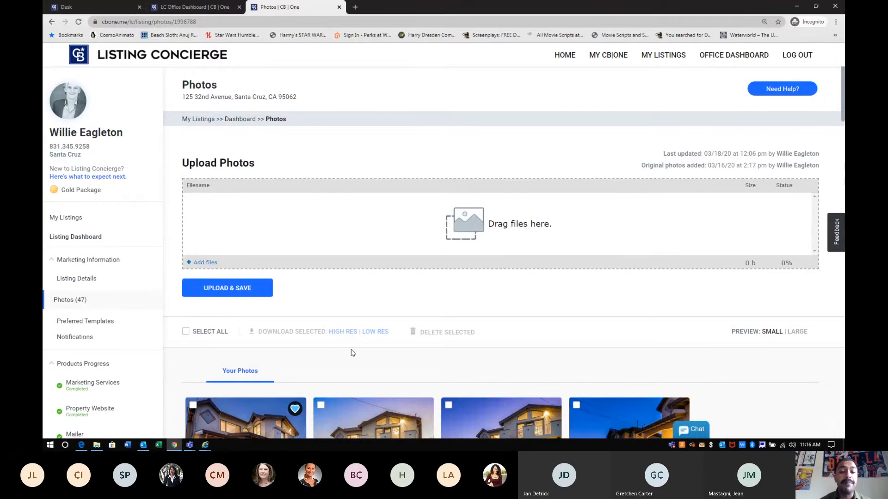
Tick Select All on the listing photos and download them high-res as listing_photos.zip
scroll(351, 351, "down", 1)
scroll(351, 350, "down", 12)
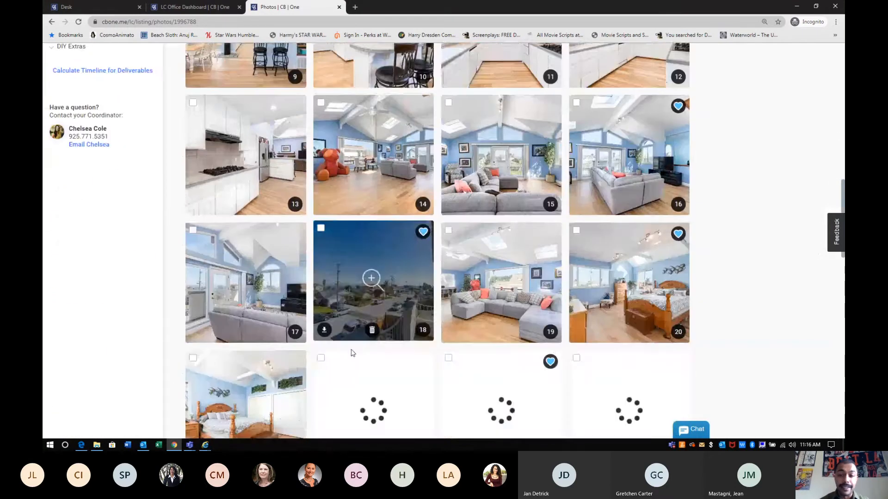
scroll(351, 350, "up", 13)
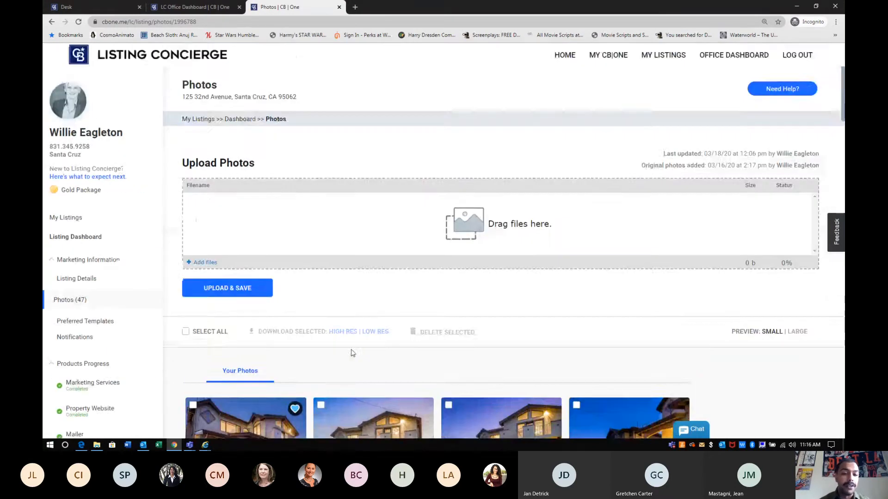
left_click_drag(228, 290, 191, 290)
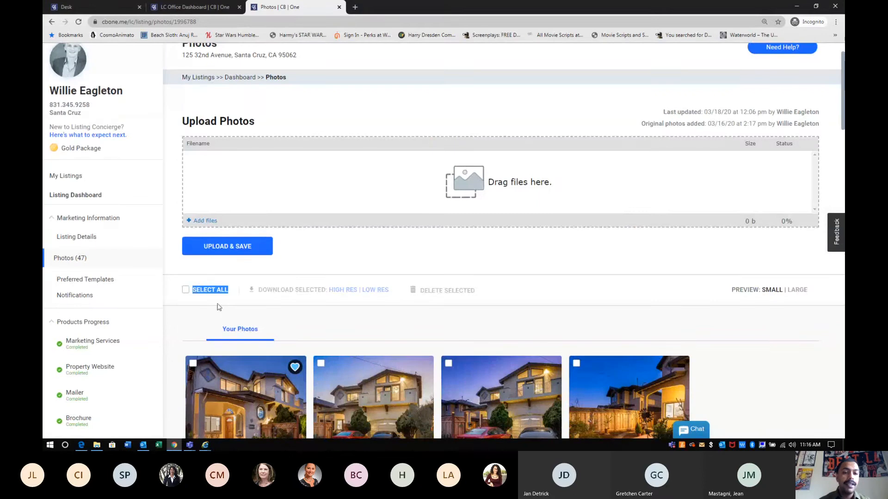
left_click(186, 291)
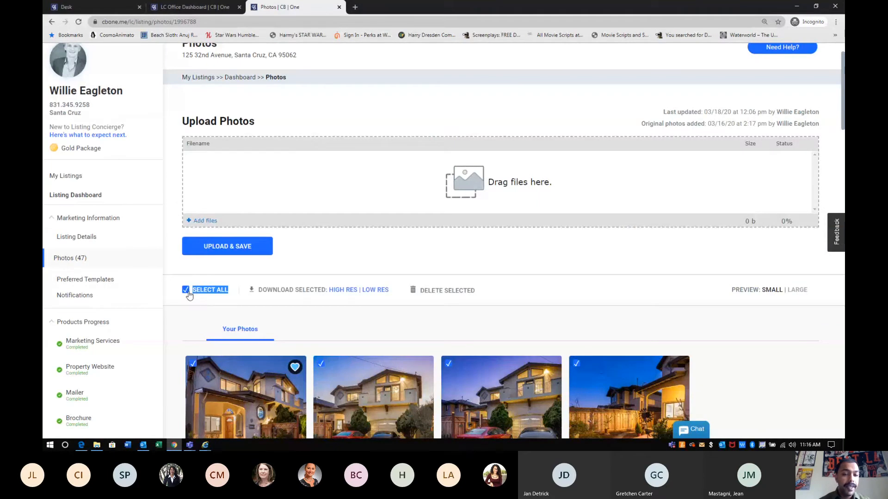
left_click_drag(329, 290, 342, 295)
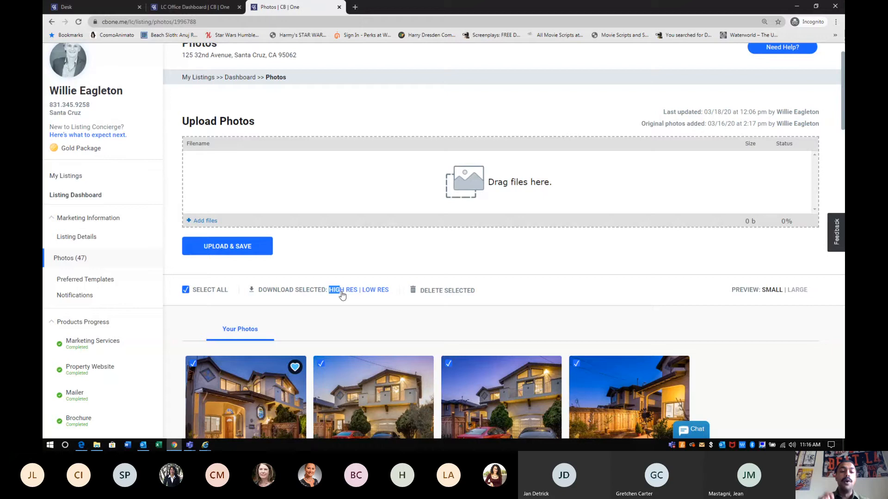
left_click_drag(342, 295, 357, 309)
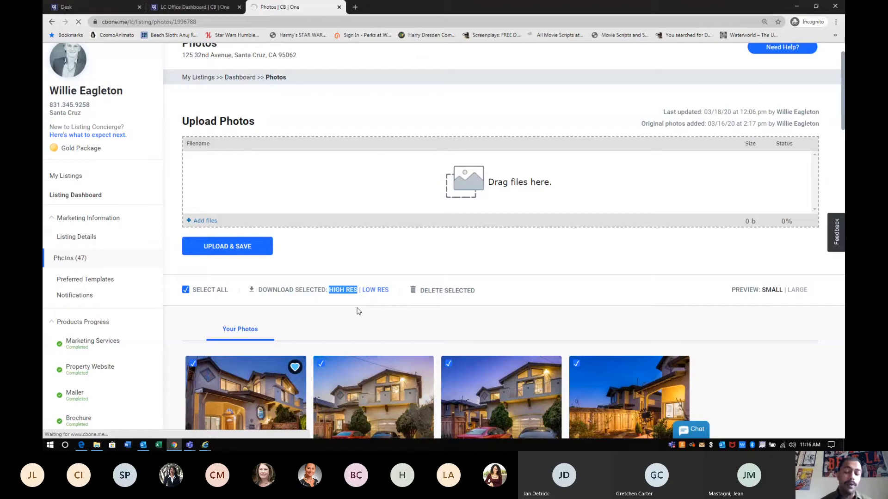
left_click(346, 291)
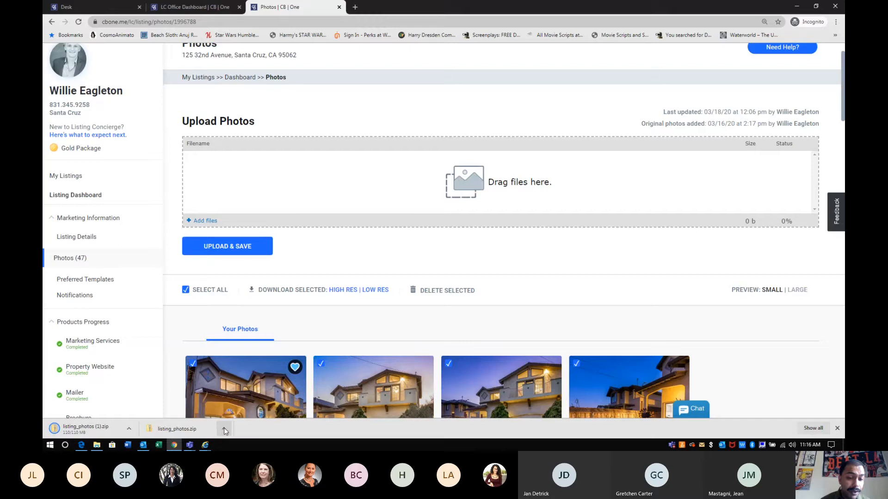
Reveal listing_photos.zip in its folder, then close Explorer and the downloads bar, and minimize Chrome
left_click(224, 429)
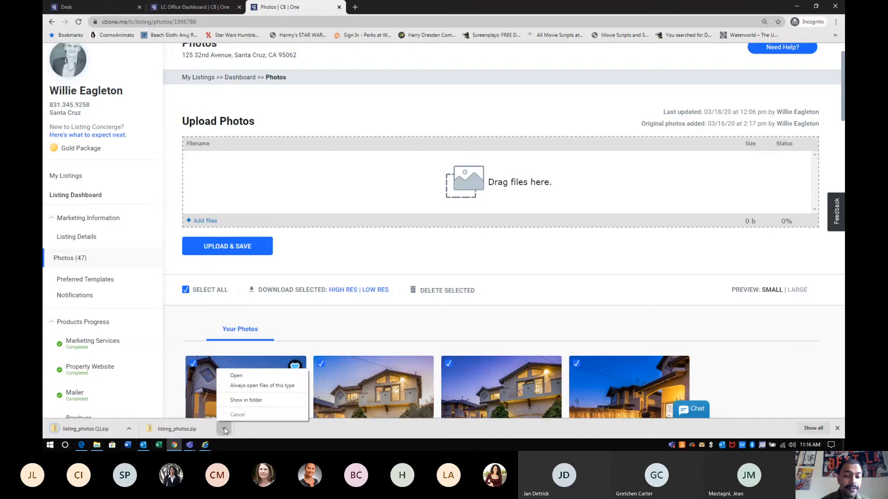
left_click(237, 400)
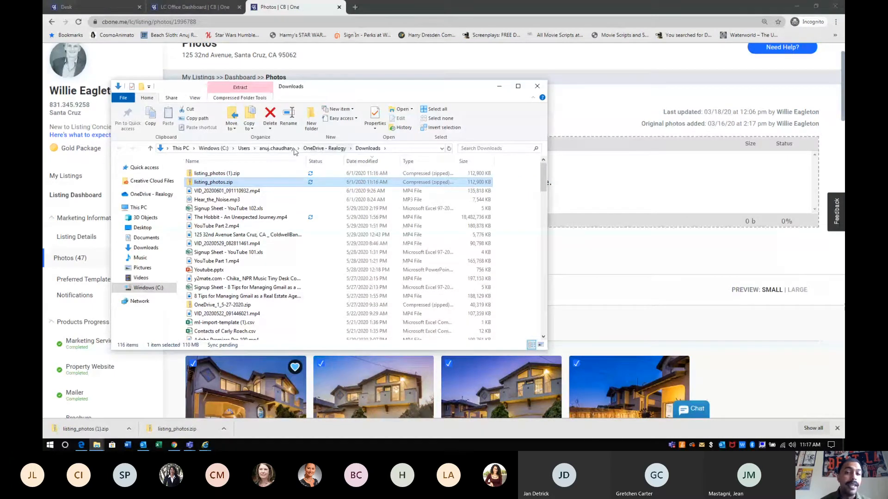
left_click(537, 87)
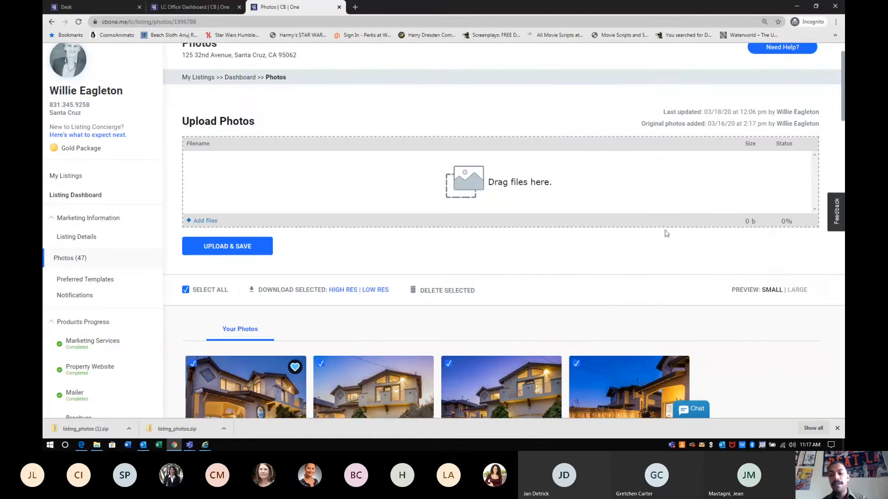
left_click(836, 428)
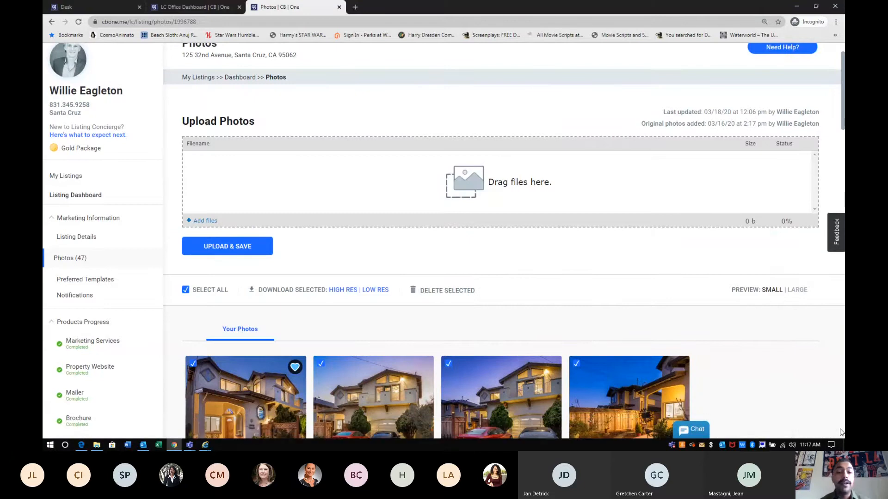
left_click(795, 7)
Open a second Explorer window on Downloads and select listing_photos.zip
left_click_drag(383, 72, 640, 90)
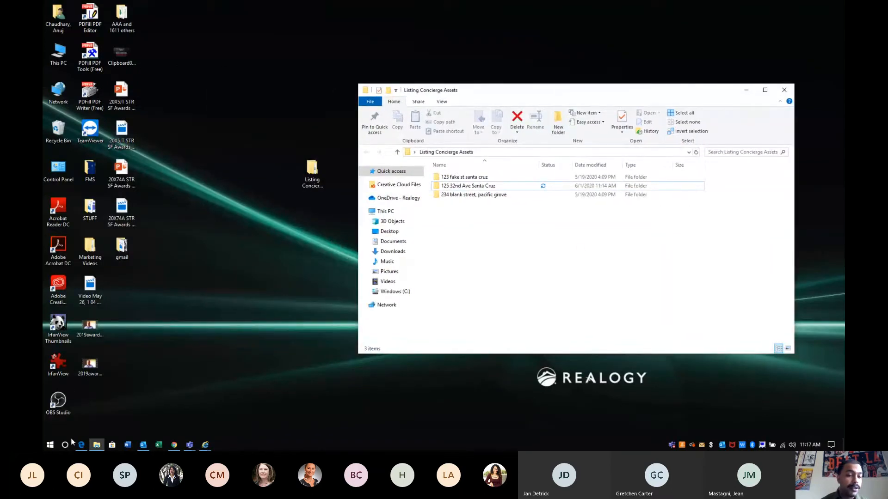
left_click(51, 445)
left_click(50, 445)
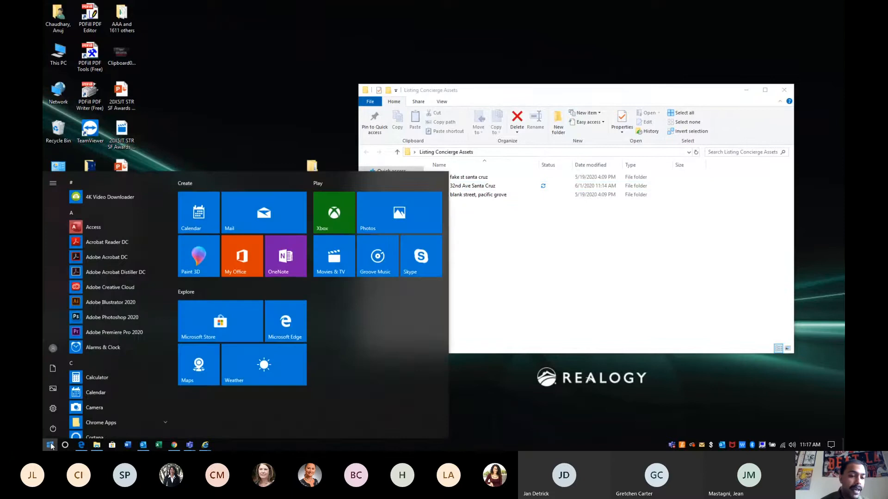
left_click(54, 369)
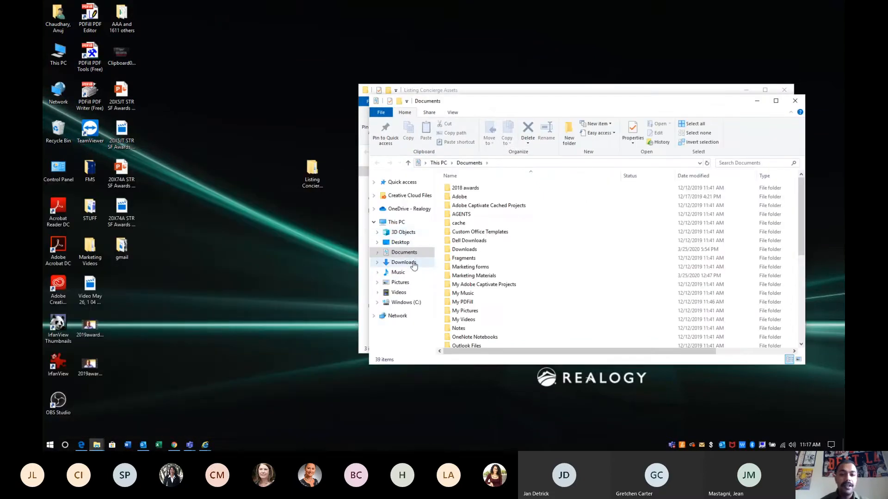
left_click(425, 263)
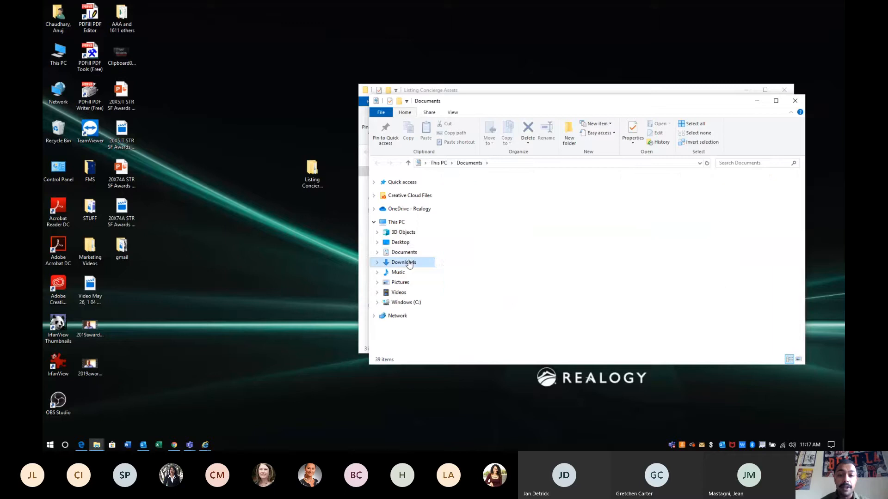
left_click(473, 199)
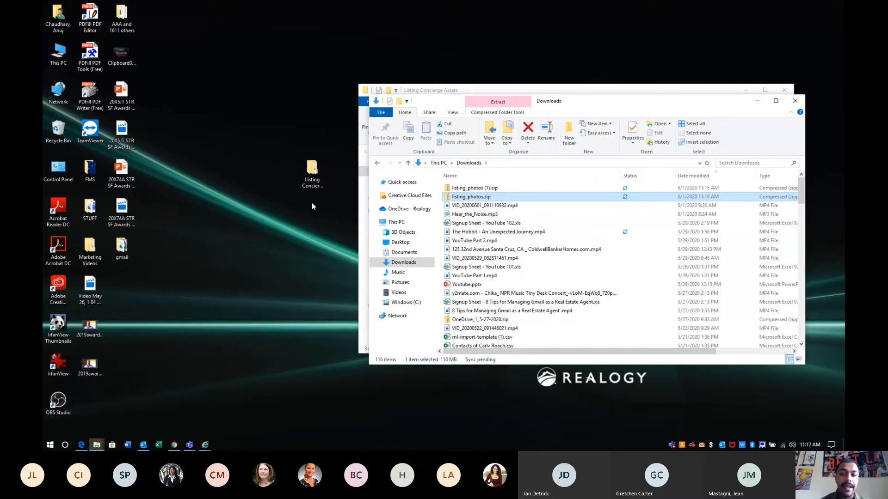
left_click_drag(509, 100, 175, 170)
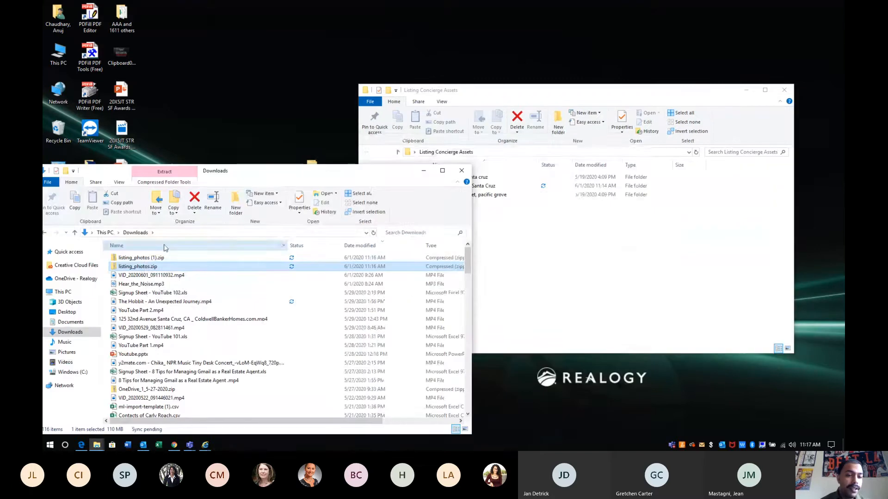
left_click_drag(145, 268, 503, 190)
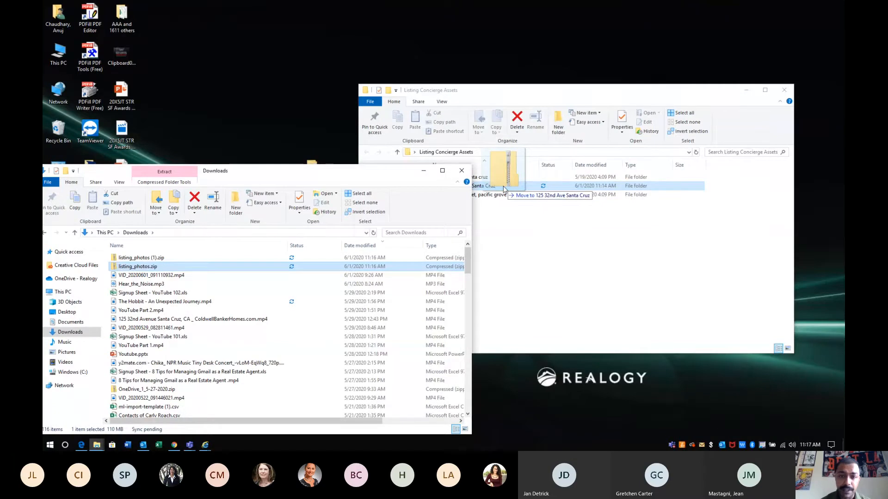
left_click_drag(503, 189, 503, 189)
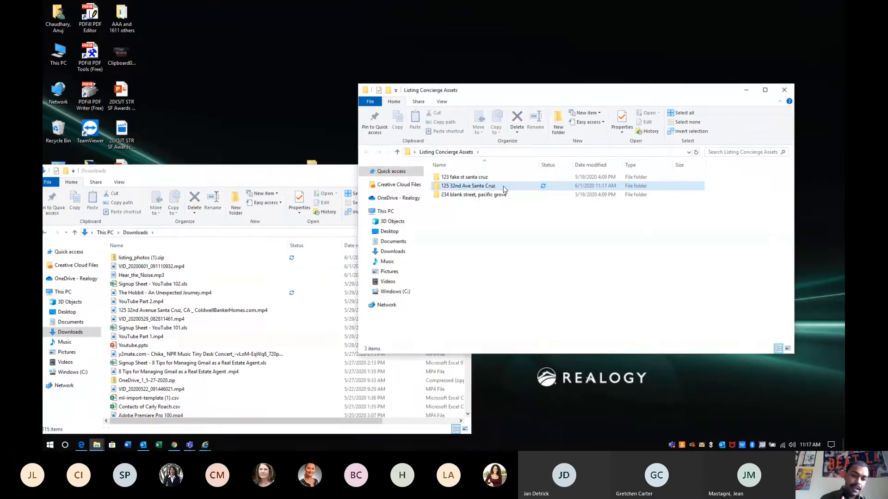
double_click(475, 186)
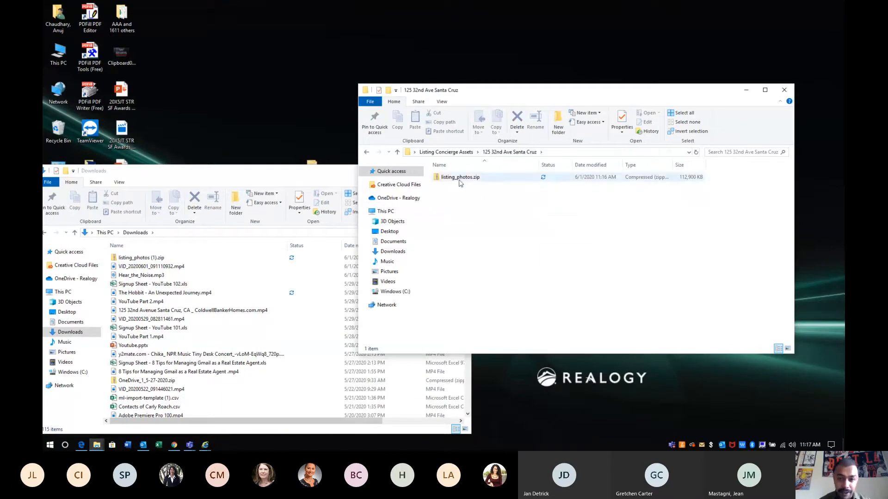
left_click(366, 152)
left_click(330, 178)
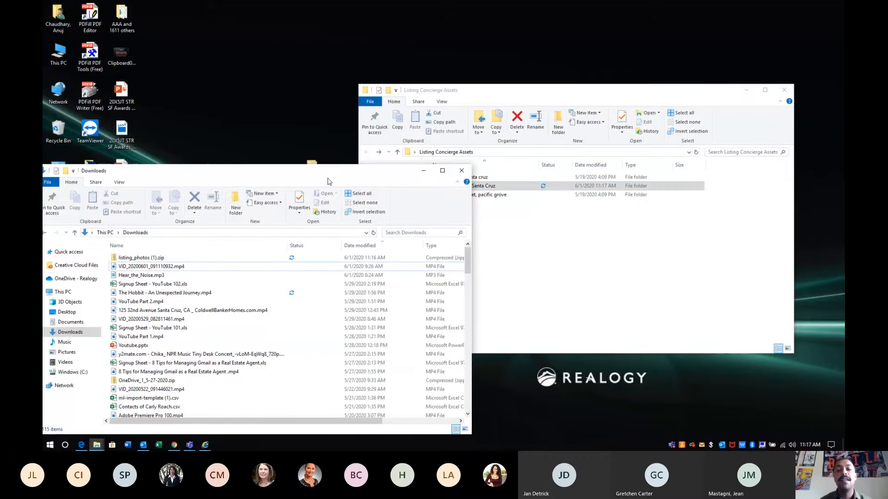
left_click(461, 171)
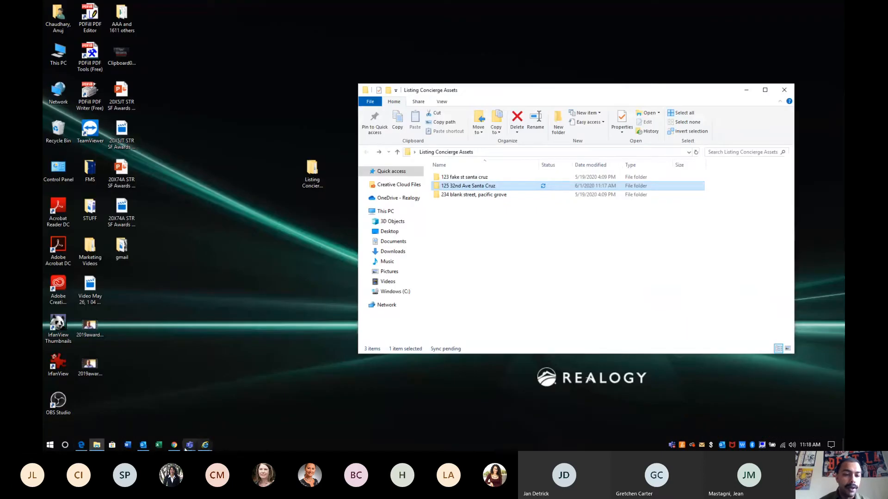
left_click(185, 447)
left_click_drag(103, 195, 49, 195)
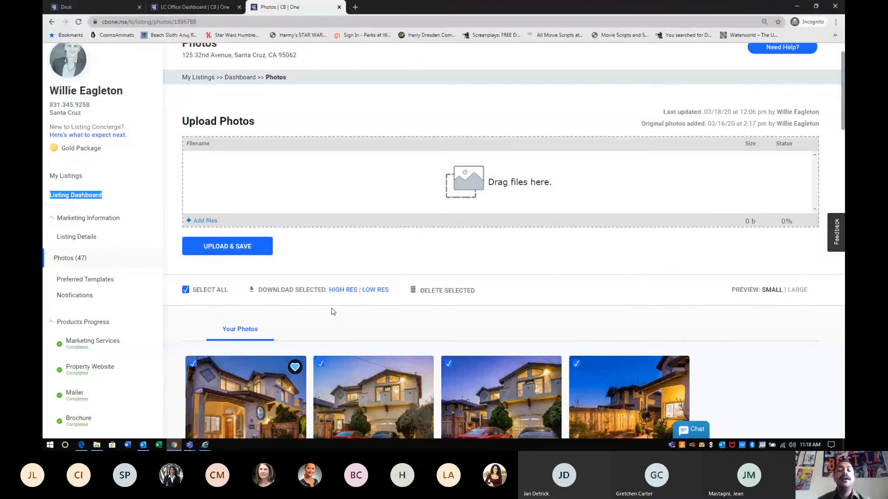
left_click(310, 336)
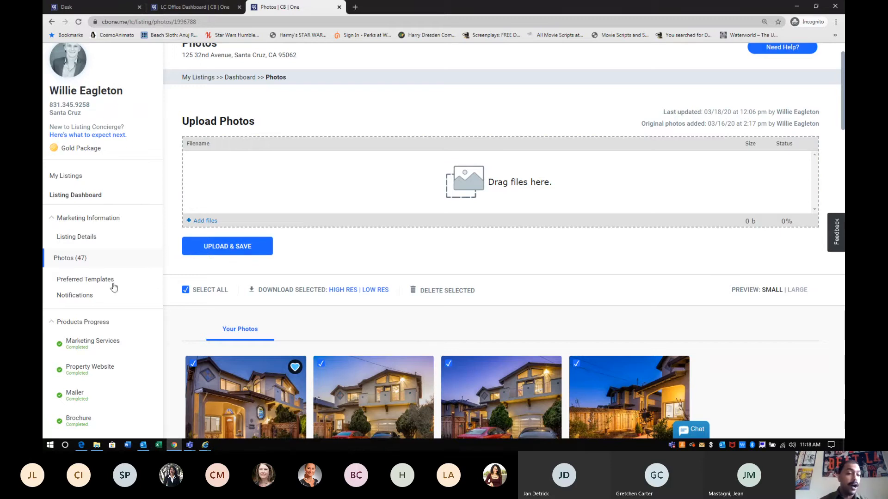
left_click(84, 199)
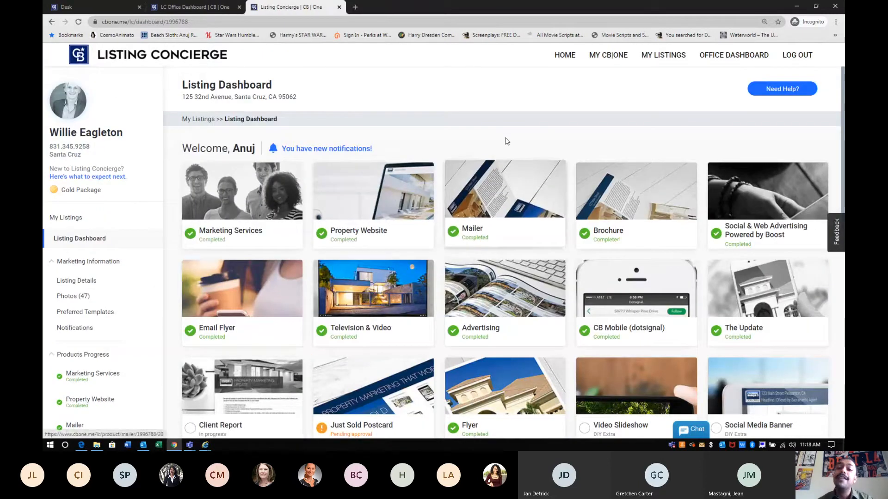
scroll(505, 138, "down", 1)
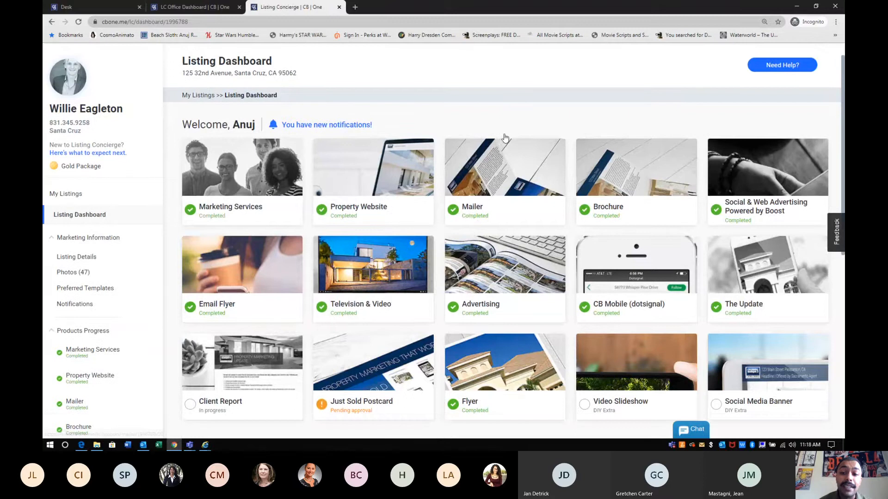
scroll(494, 81, "down", 2)
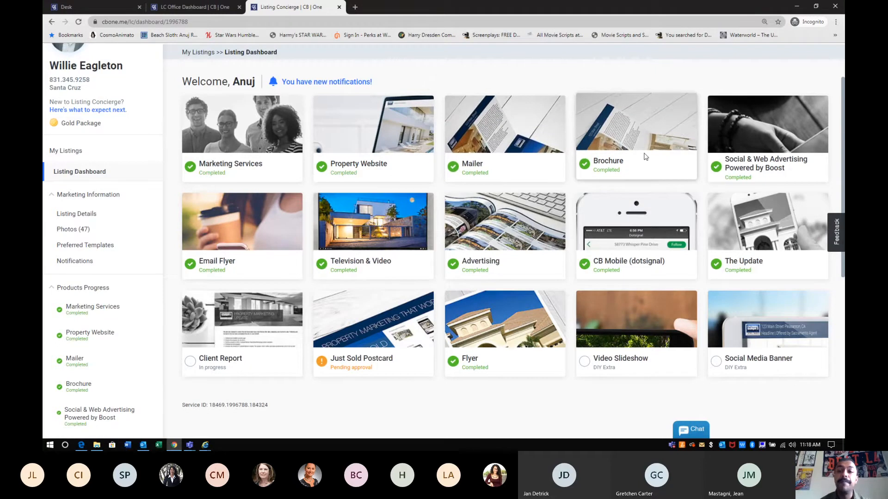
Download the Brochure card's completed proof as a PDF and minimize Chrome
left_click(622, 132)
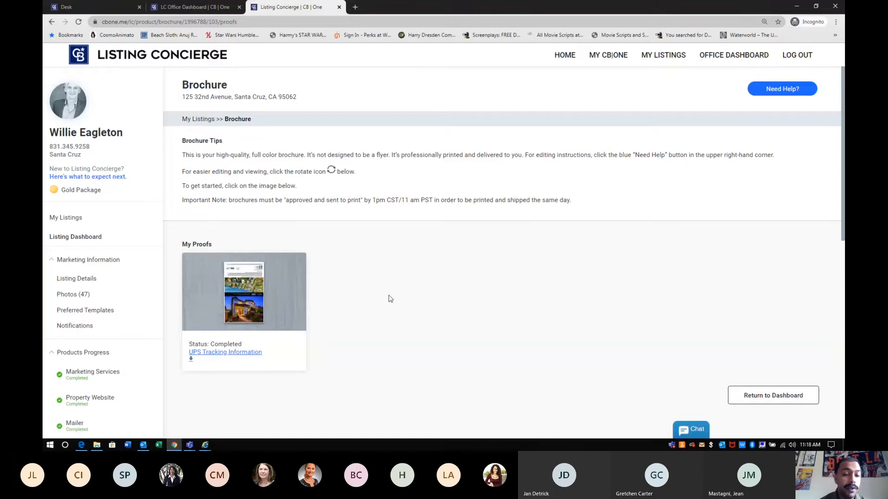
left_click_drag(255, 339, 195, 341)
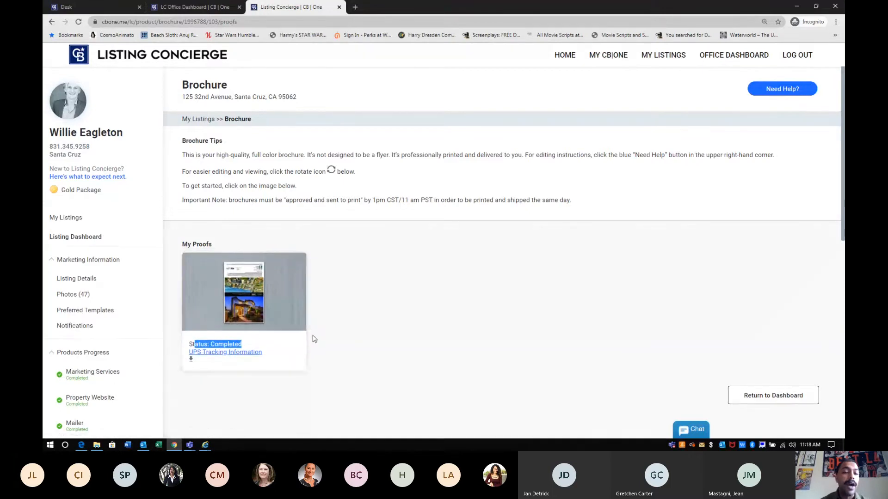
left_click(186, 380)
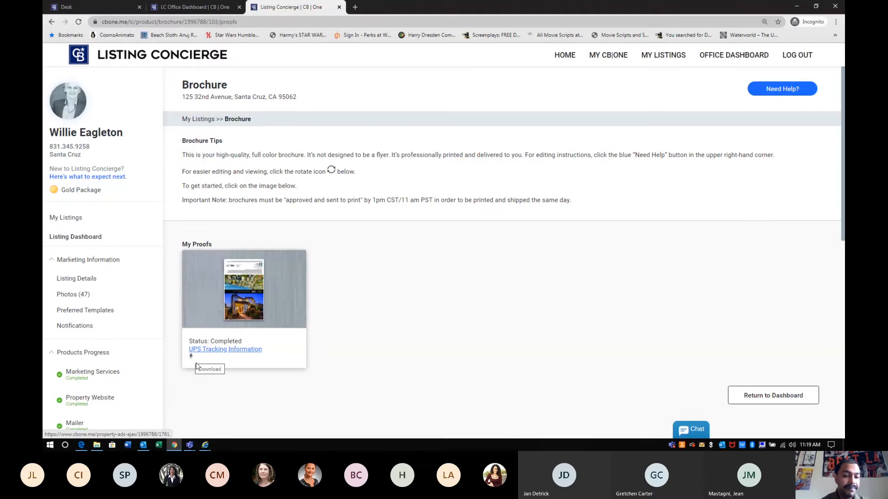
left_click(192, 359)
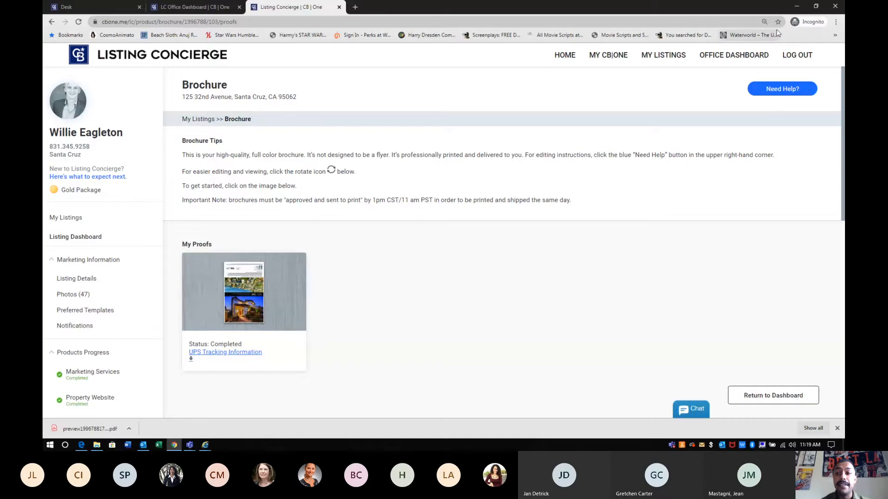
left_click(795, 6)
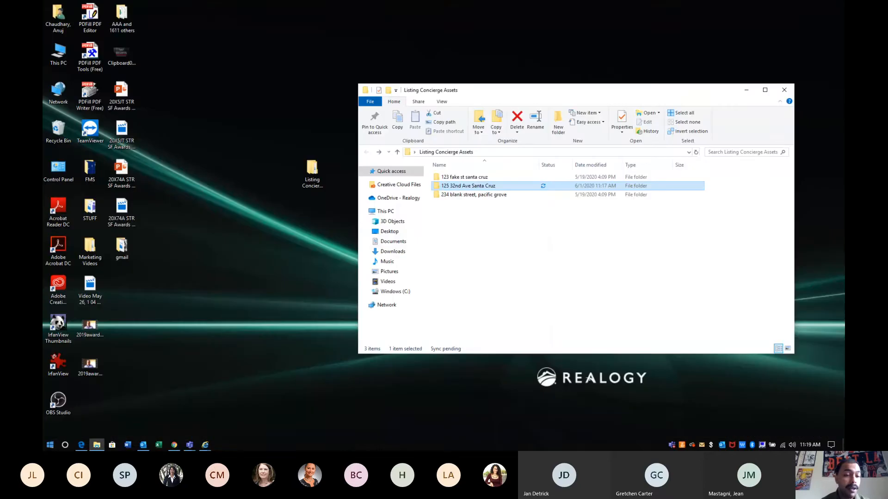
Open the downloaded brochure PDF from Downloads, then close the Acrobat viewer
left_click(50, 444)
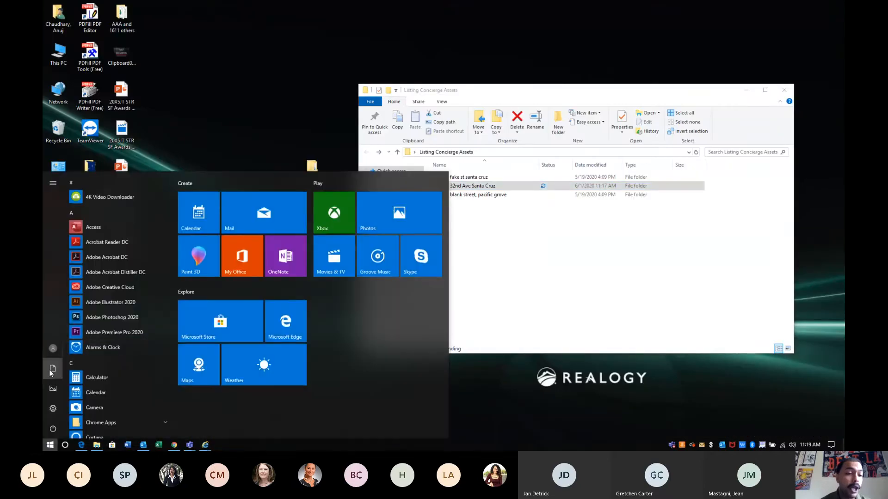
left_click(52, 369)
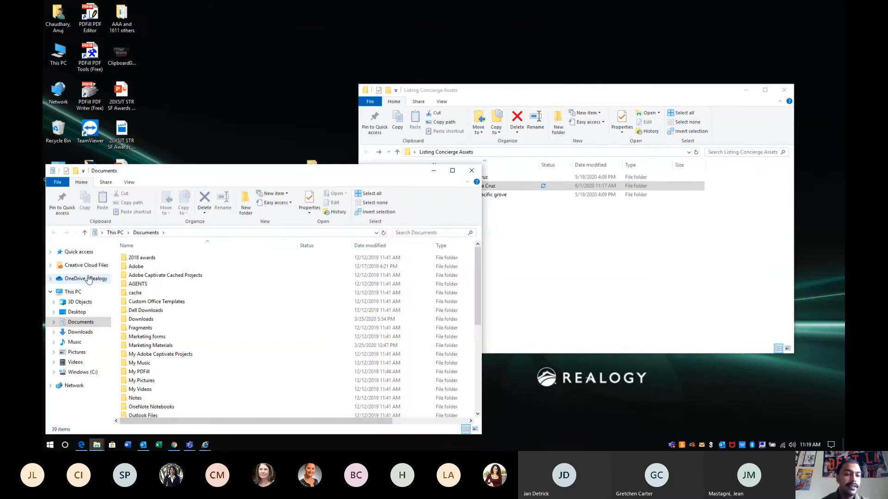
left_click(81, 333)
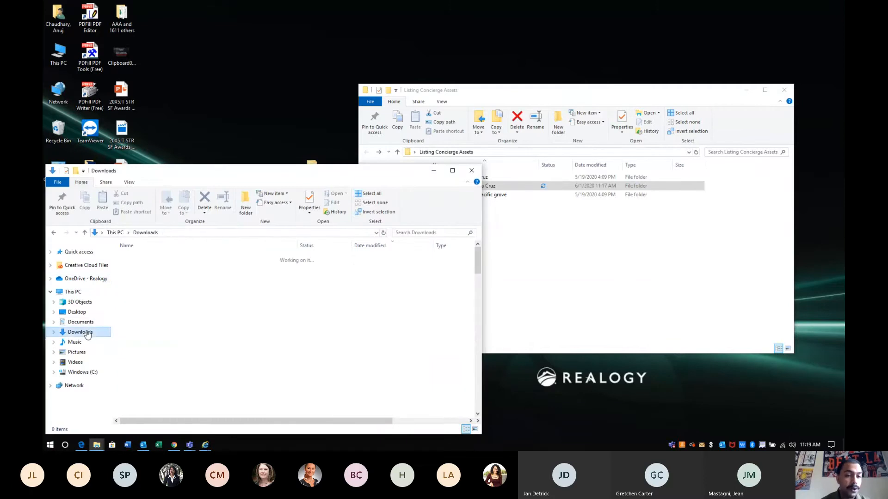
left_click(132, 259)
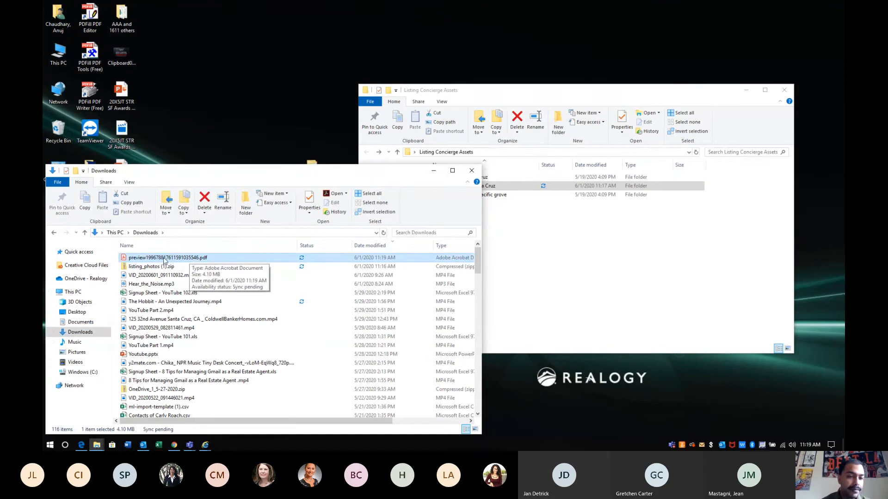
double_click(165, 259)
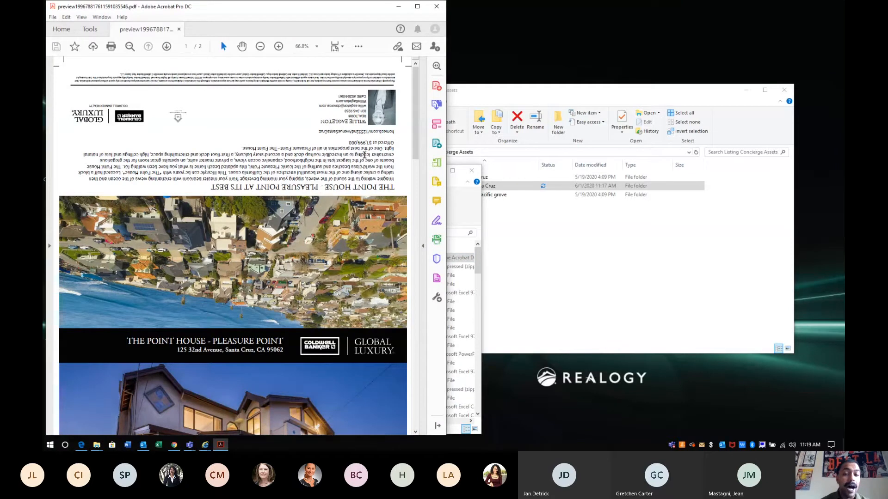
scroll(364, 155, "down", 10)
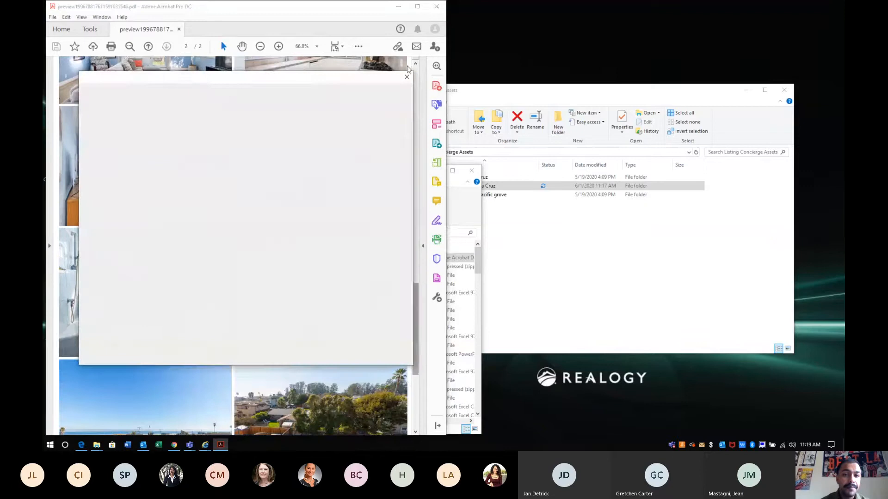
left_click(407, 77)
left_click(436, 6)
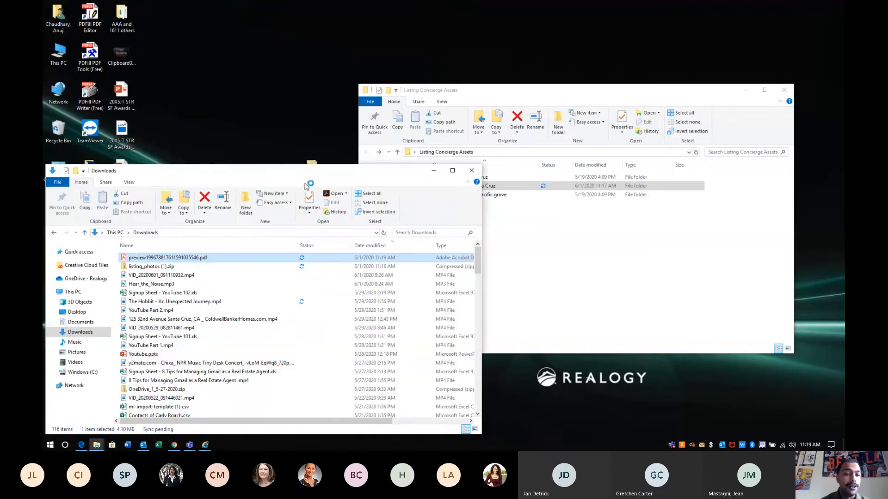
left_click_drag(185, 258, 516, 185)
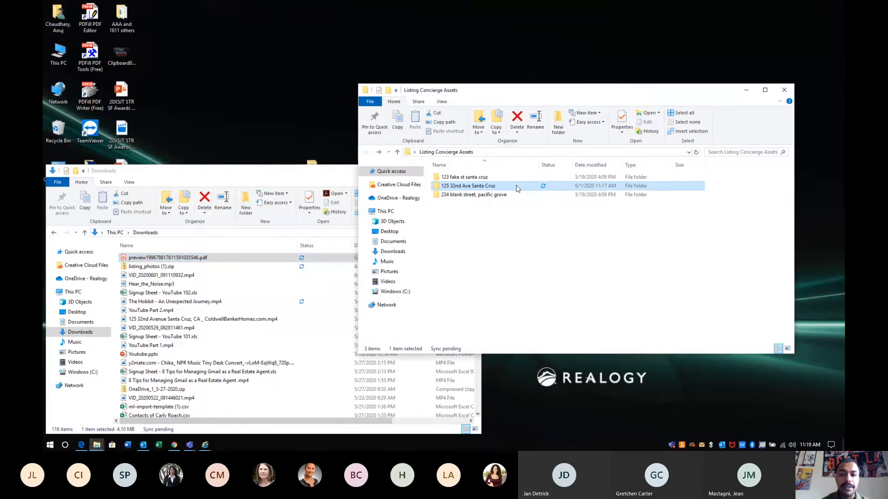
double_click(517, 187)
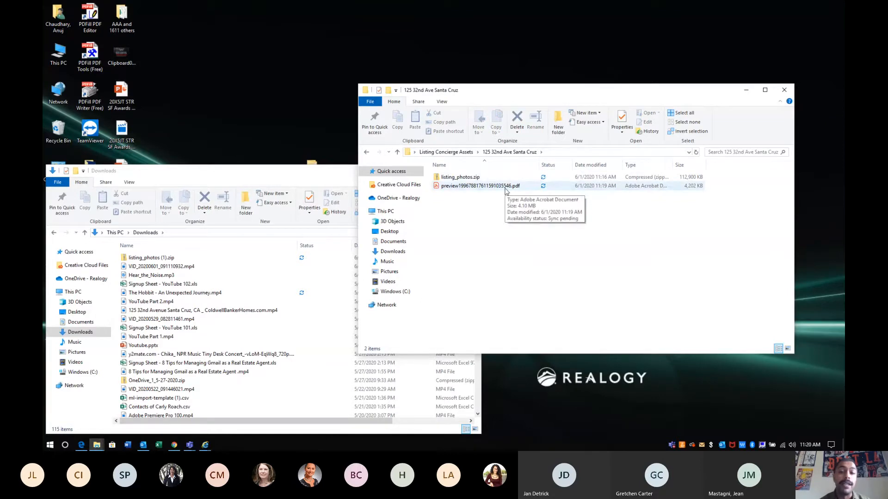
right_click(461, 186)
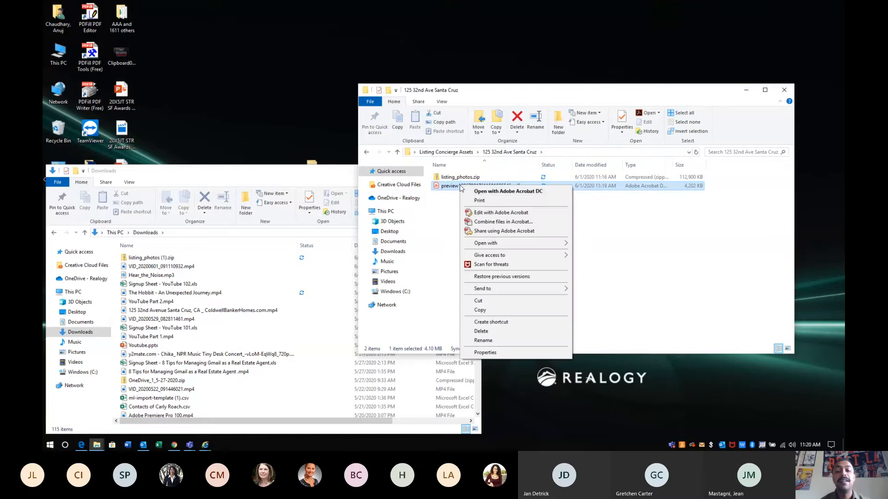
left_click(489, 341)
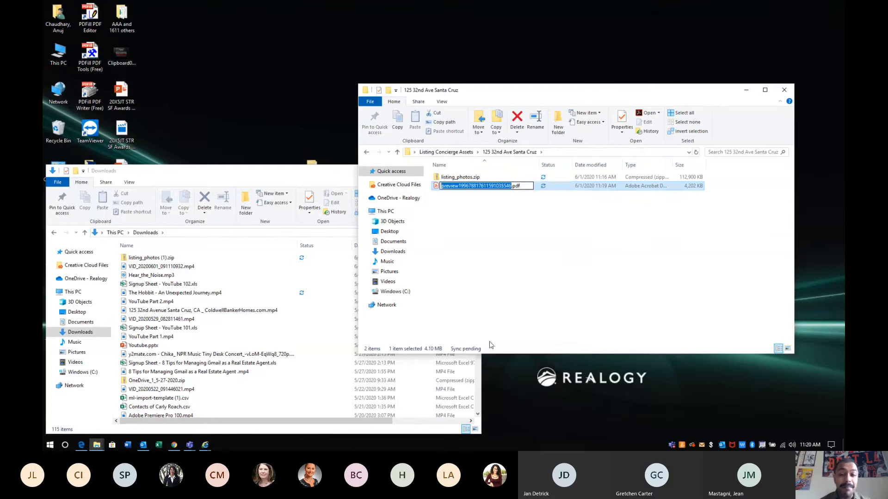
type("brochure")
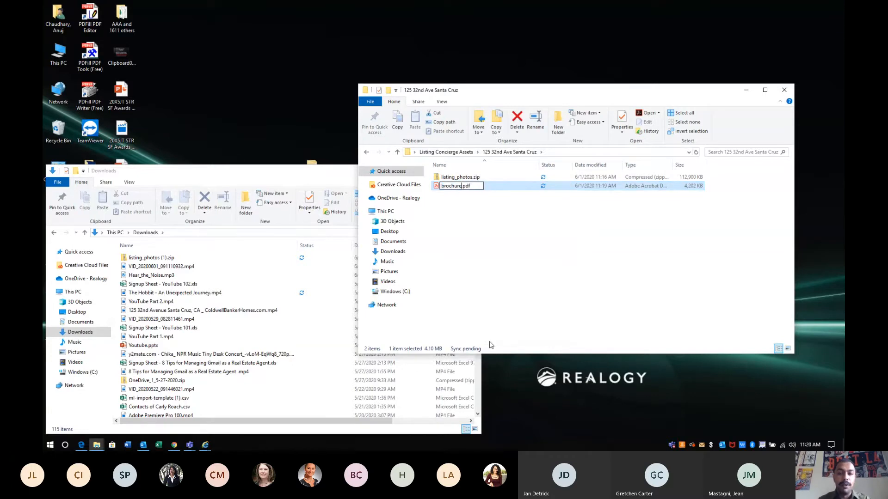
left_click(483, 274)
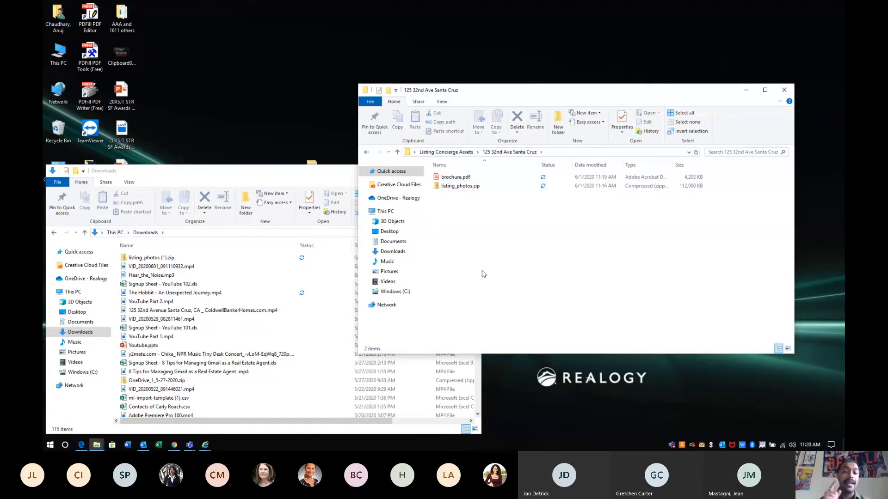
left_click(323, 180)
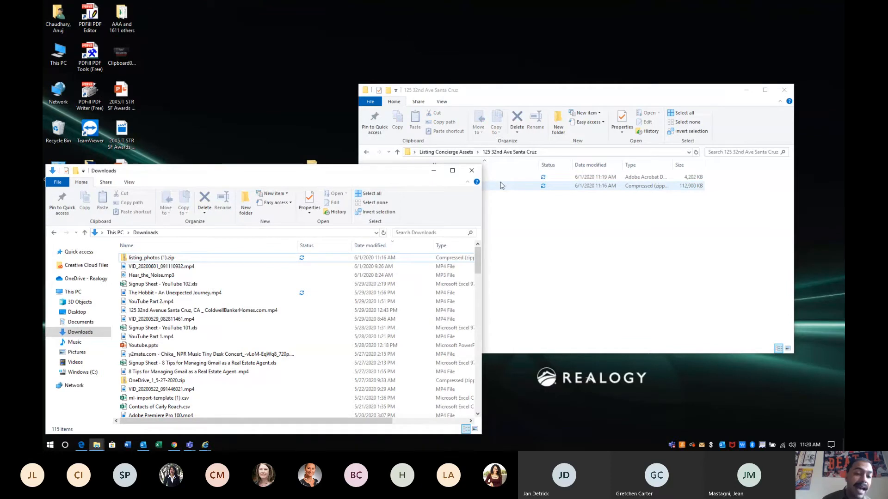
left_click(174, 444)
From the Listing Dashboard, open the Mailer card and download its tri-fold proof PDF
left_click(88, 238)
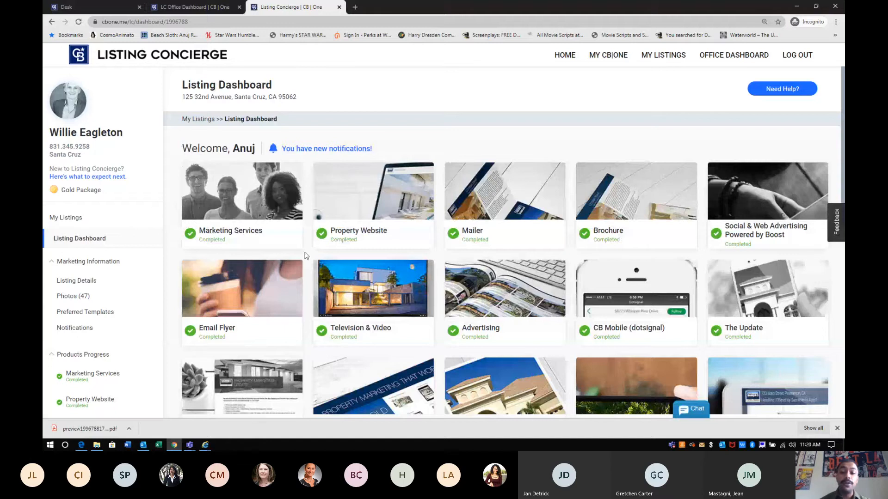
left_click(475, 210)
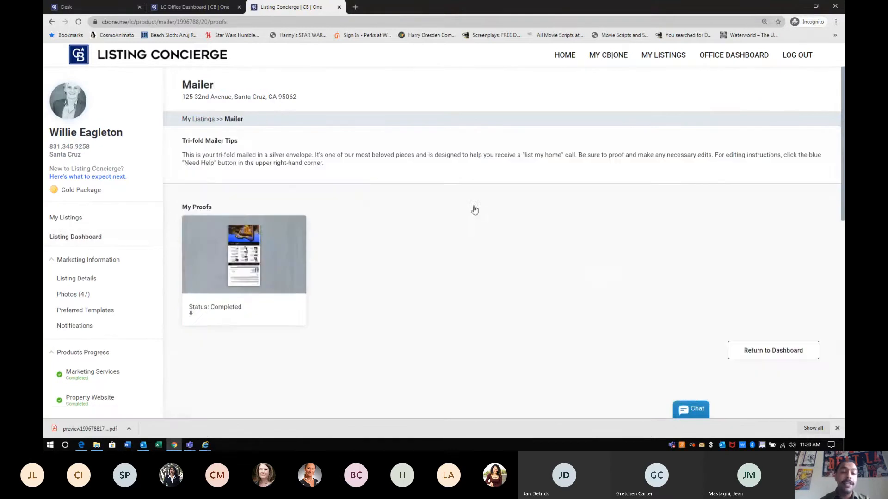
left_click(190, 312)
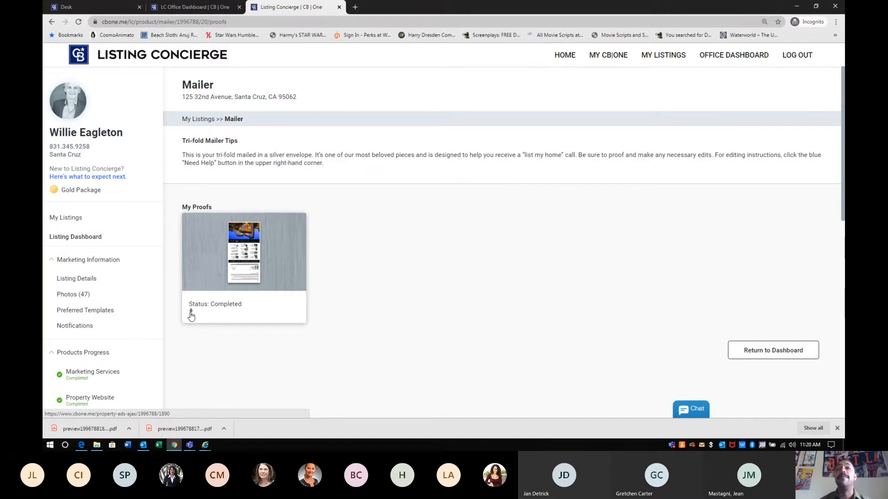
left_click(129, 429)
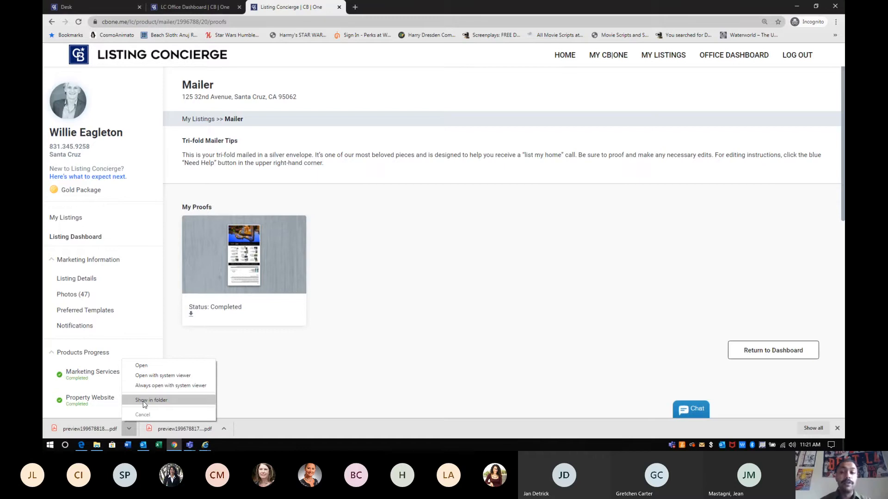
left_click(144, 401)
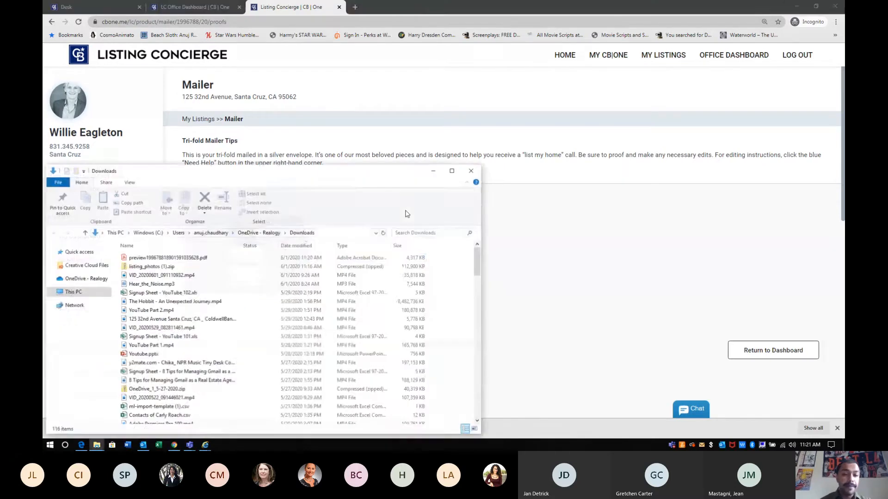
left_click(794, 7)
left_click(794, 7)
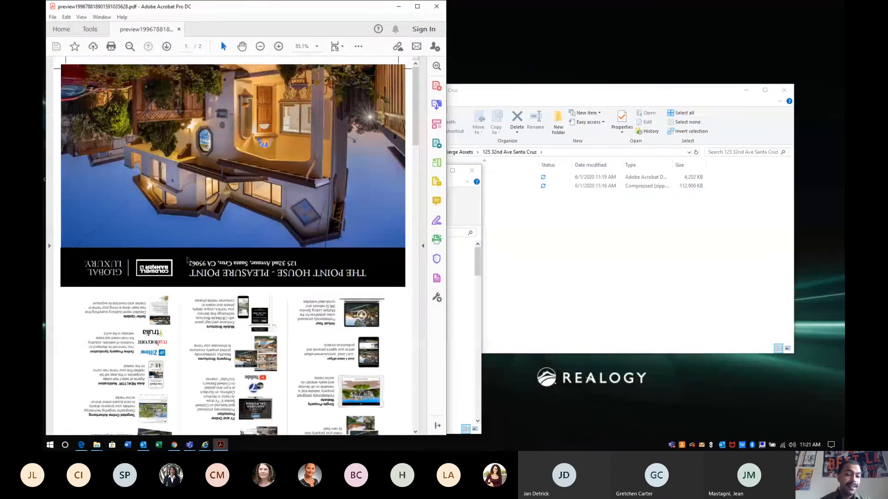
scroll(188, 261, "down", 2)
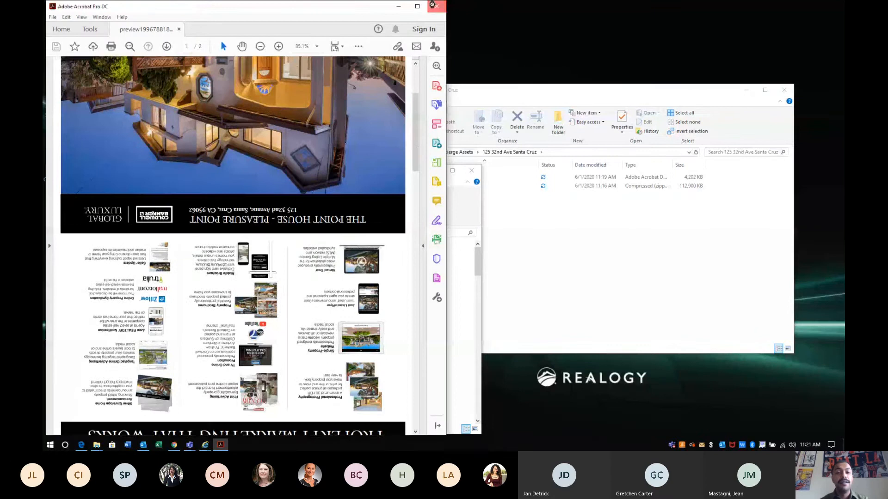
left_click(436, 7)
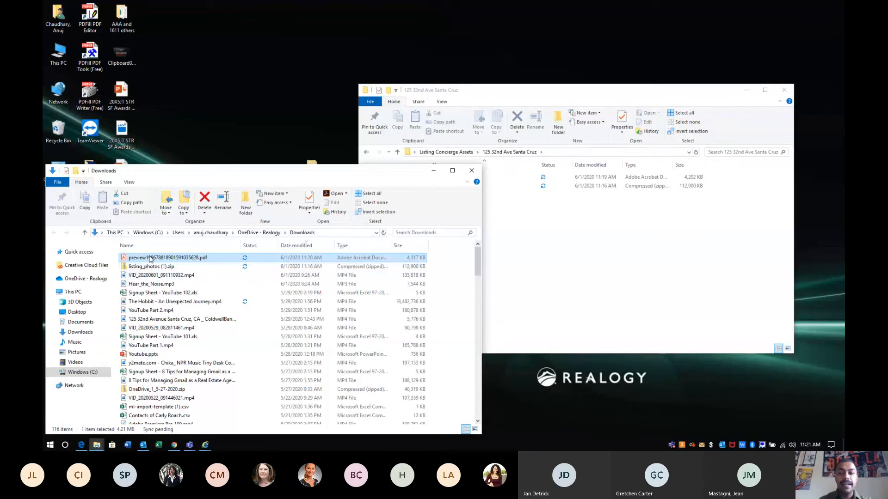
left_click_drag(150, 259, 560, 271)
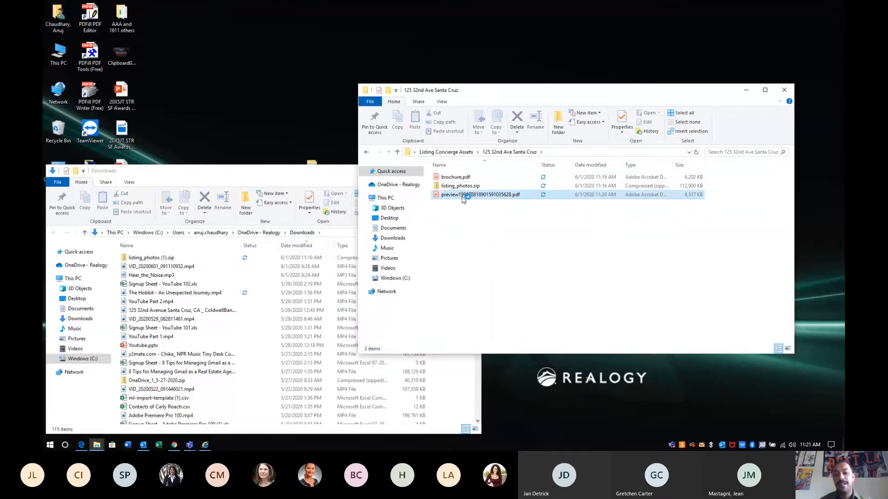
Rename the mailer PDF to 'Mailer Just Listied.pdf' and close the Downloads window
right_click(463, 198)
left_click(495, 353)
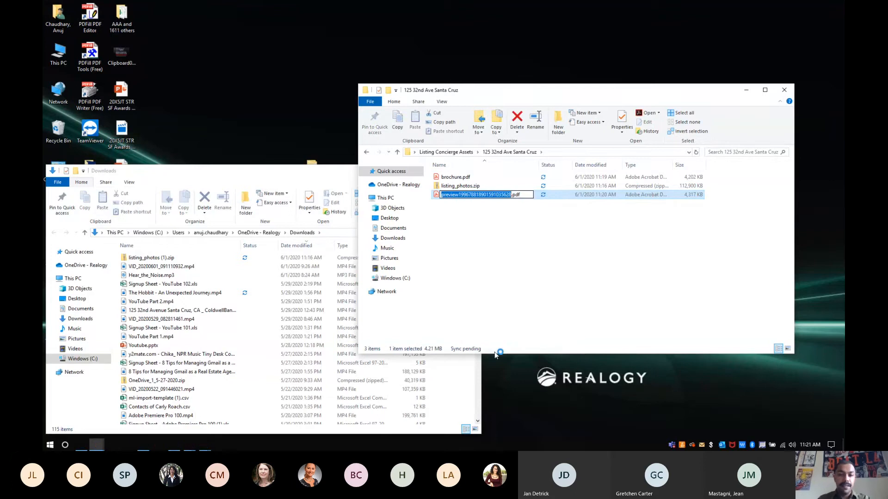
type("Mailer")
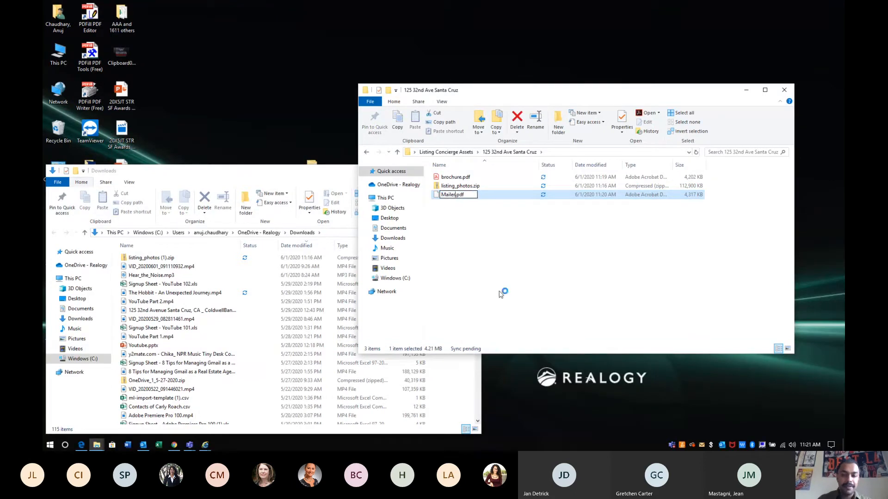
type(" Just Listing")
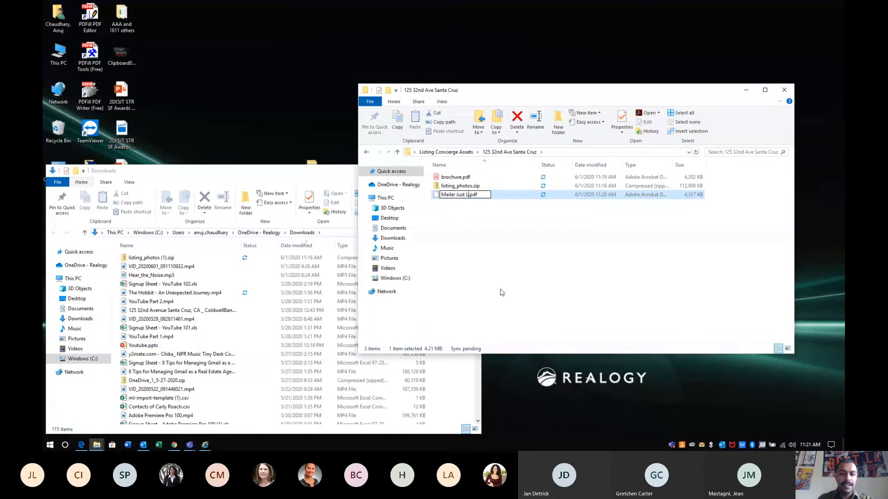
key("BackSpace")
key("BackSpace")
type("ed")
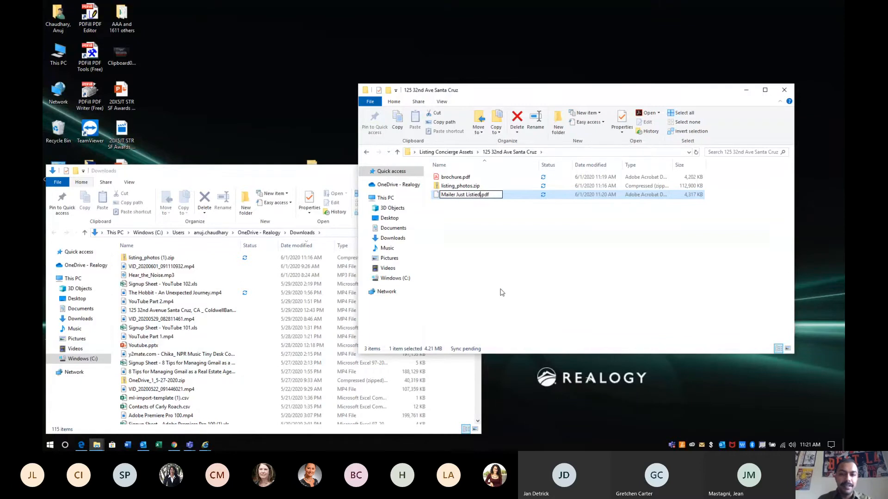
left_click(492, 258)
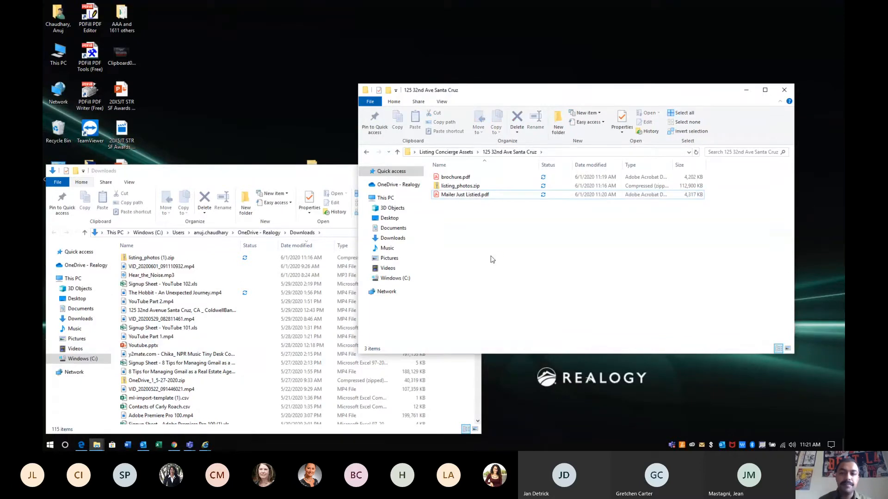
left_click(289, 171)
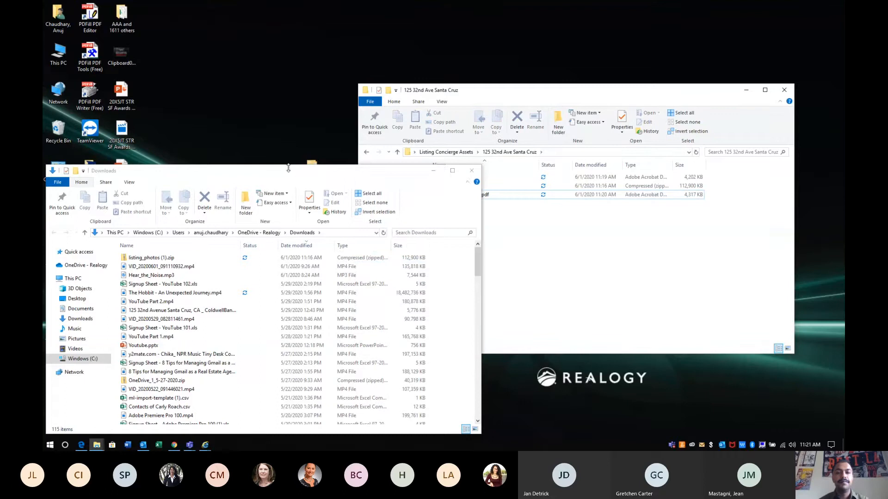
left_click(472, 170)
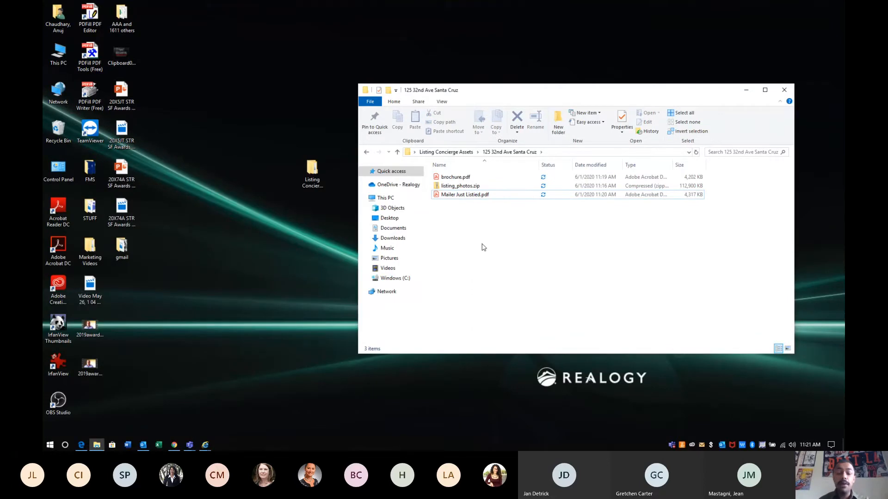
left_click(175, 444)
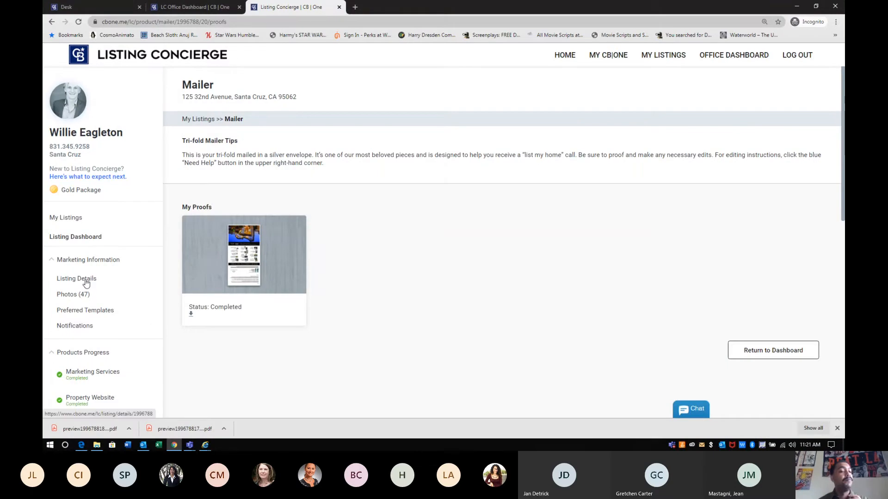
left_click(79, 240)
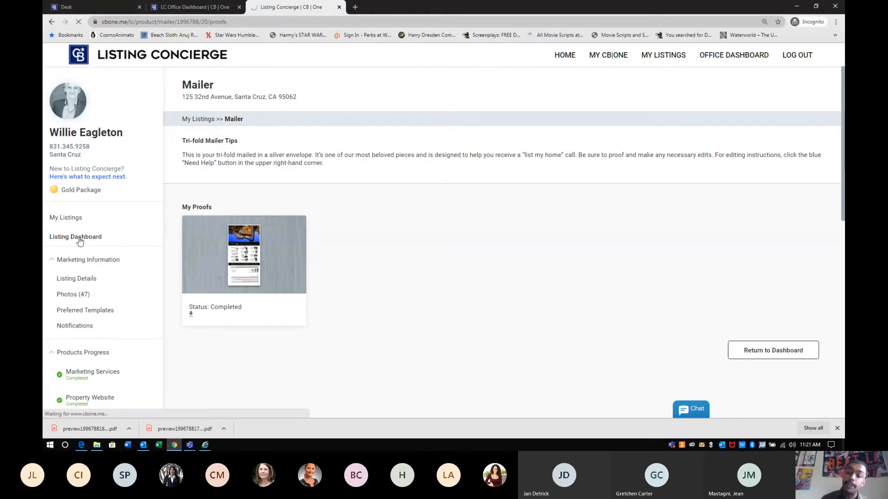
left_click(355, 7)
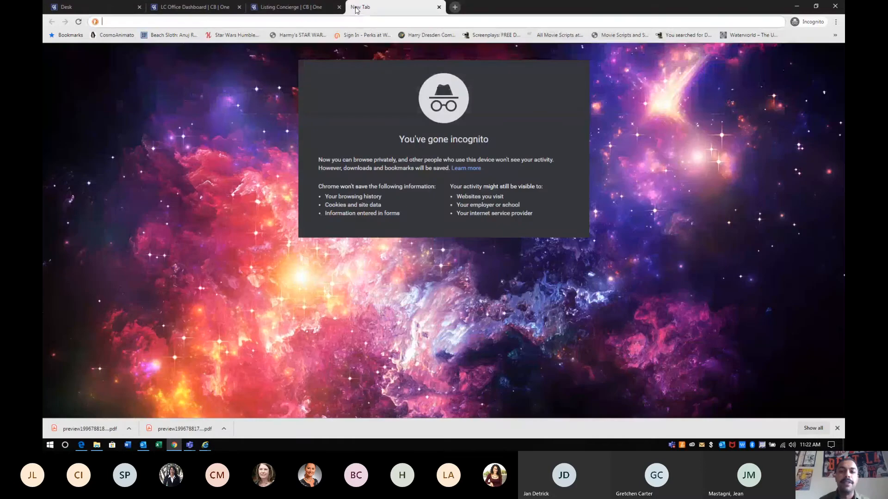
left_click(439, 7)
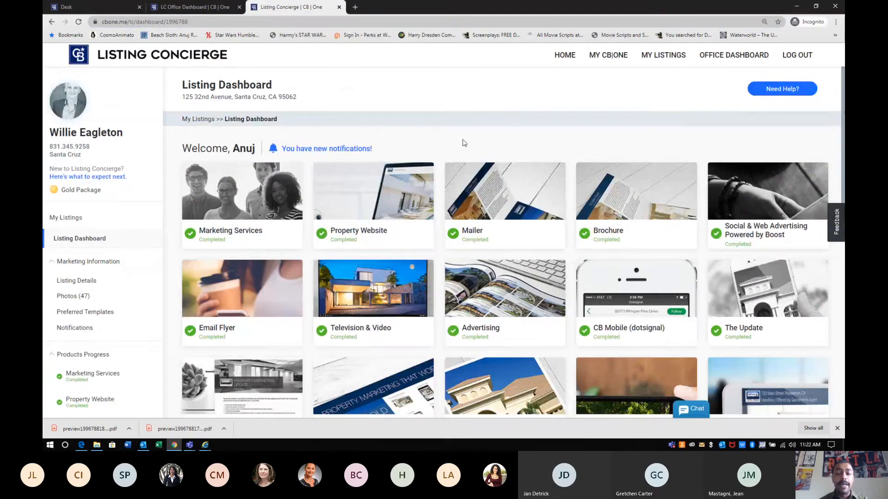
scroll(464, 143, "down", 3)
scroll(464, 143, "up", 3)
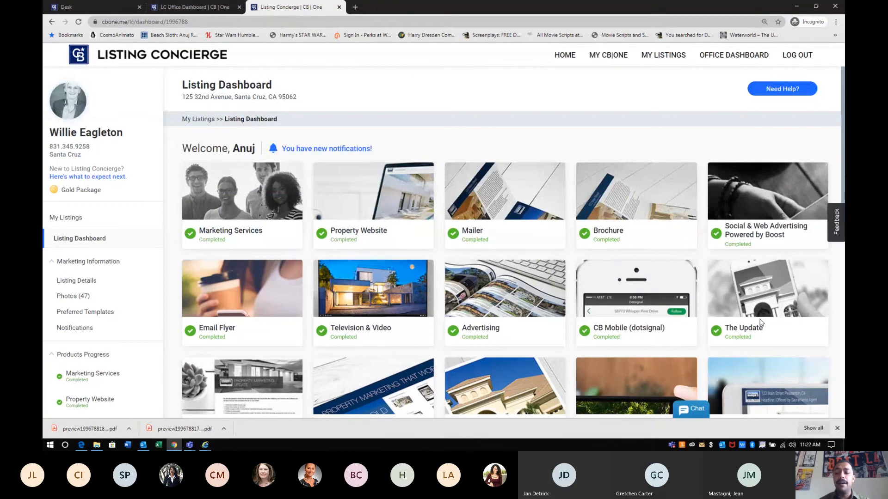
left_click(837, 429)
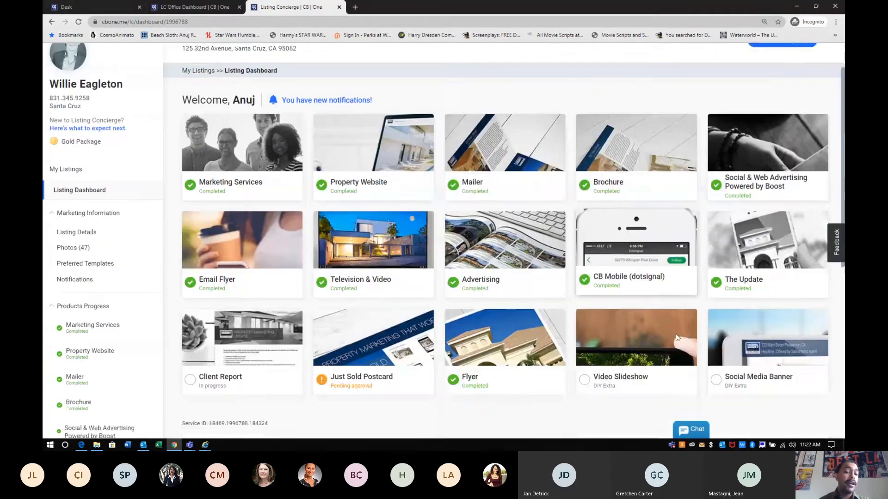
scroll(677, 337, "down", 3)
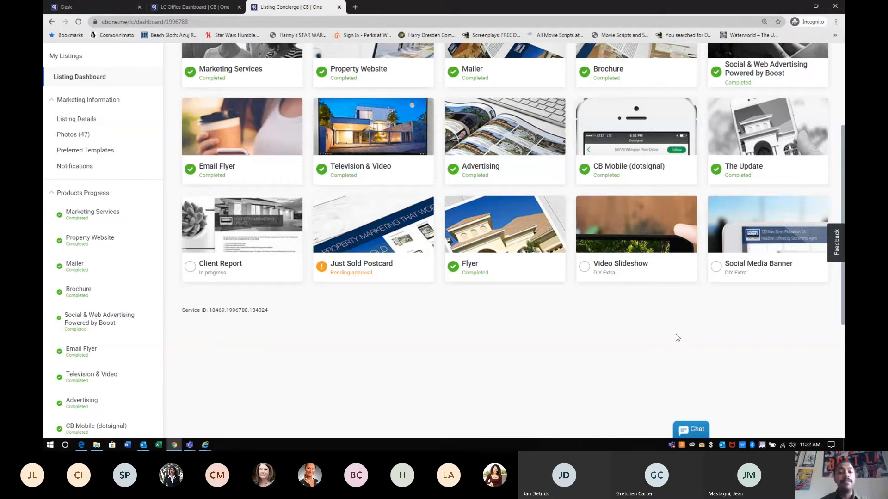
left_click(354, 141)
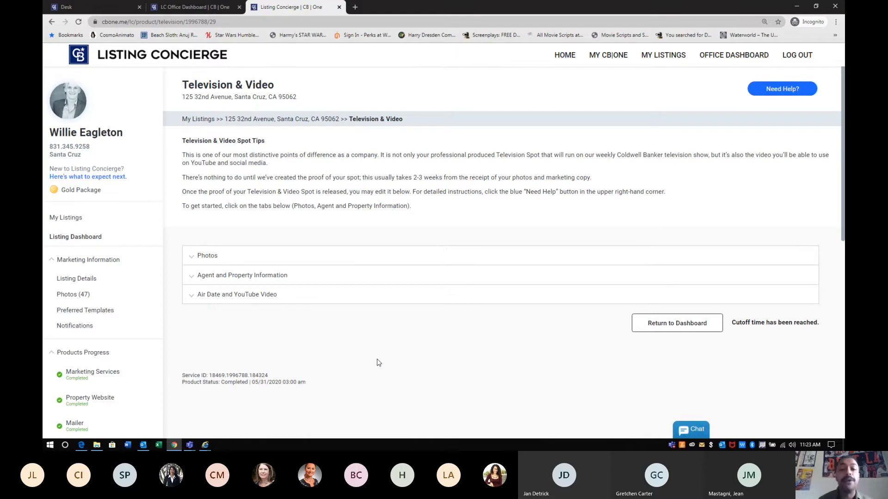
left_click(273, 301)
left_click(223, 354)
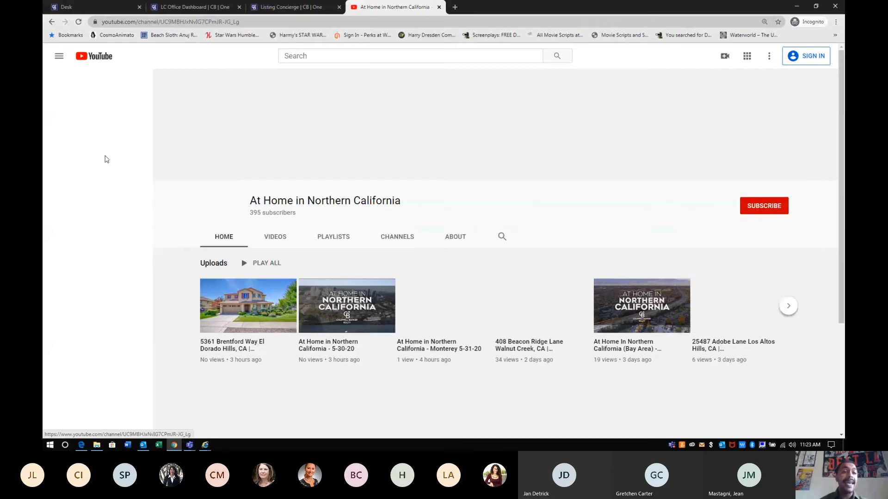
left_click(52, 22)
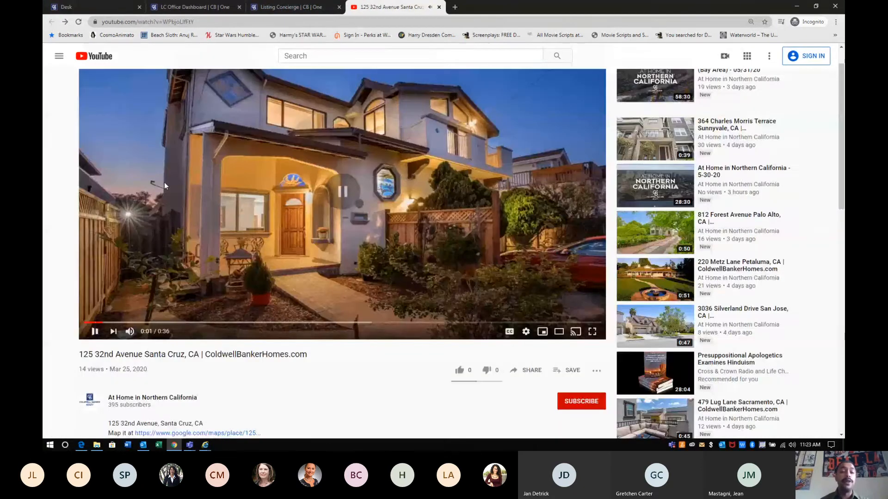
In a new tab, type y2 to bring up the y2mate downloader site
scroll(165, 182, "up", 1)
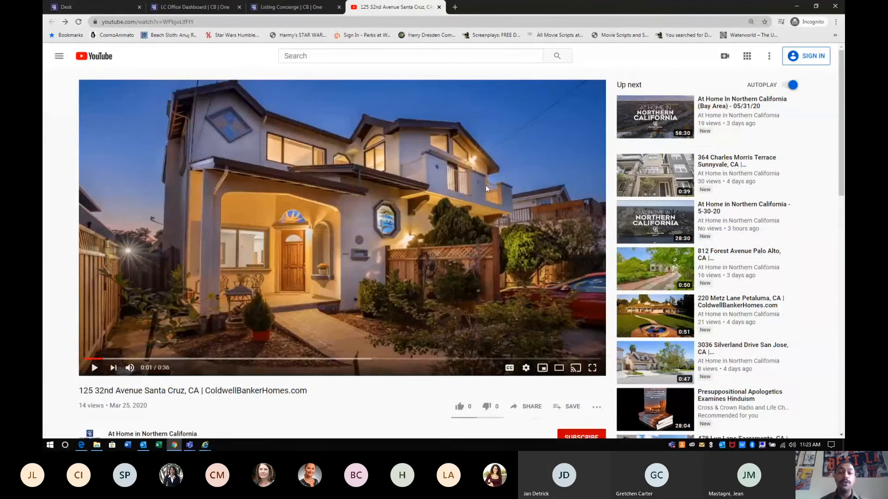
left_click(453, 8)
type("y")
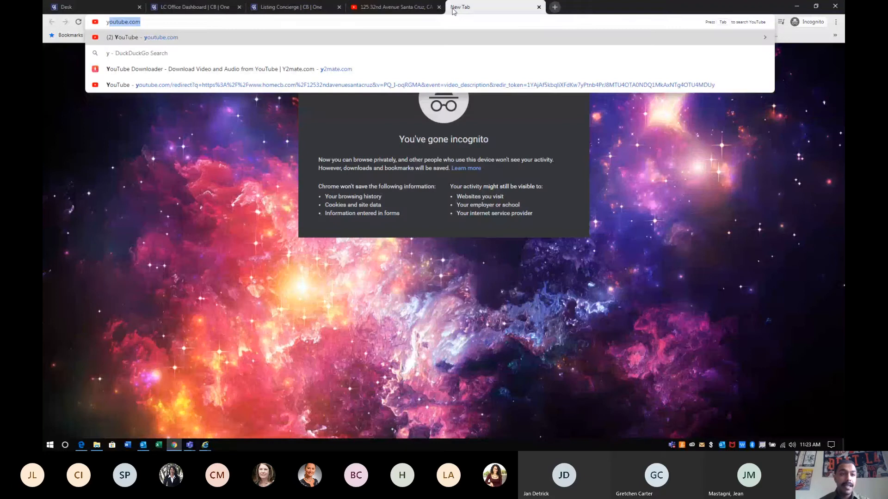
type("2")
Load y2mate, copy the video's youtu.be share link and paste it into the downloader
key("Return")
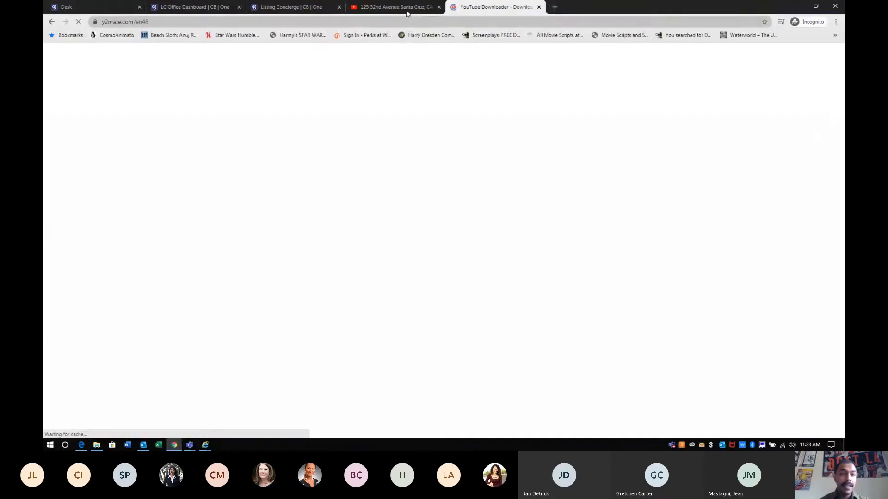
left_click(406, 10)
left_click(529, 407)
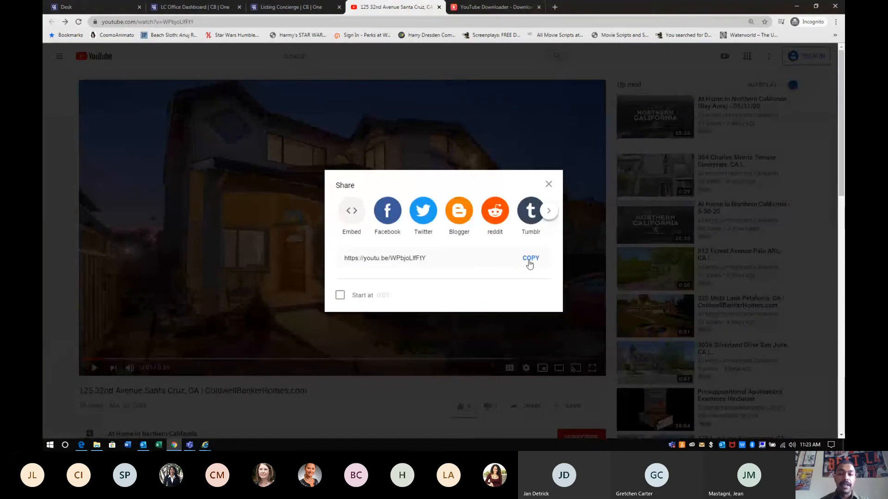
left_click(530, 259)
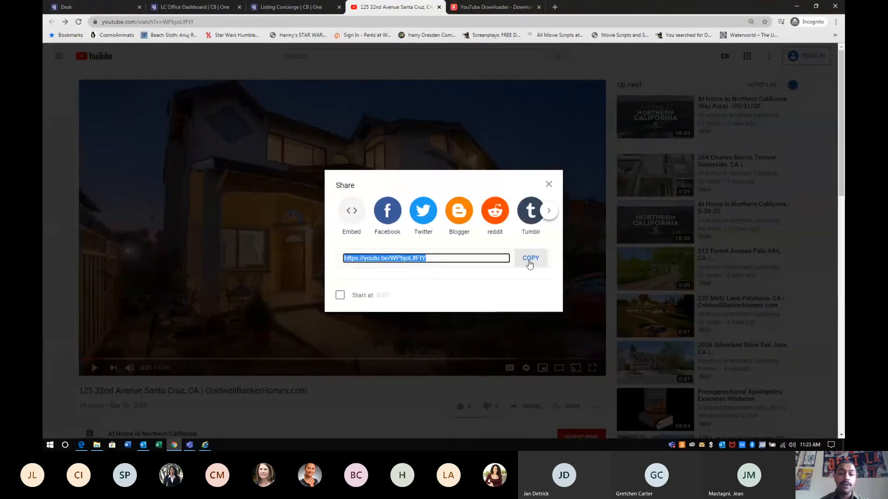
left_click(287, 7)
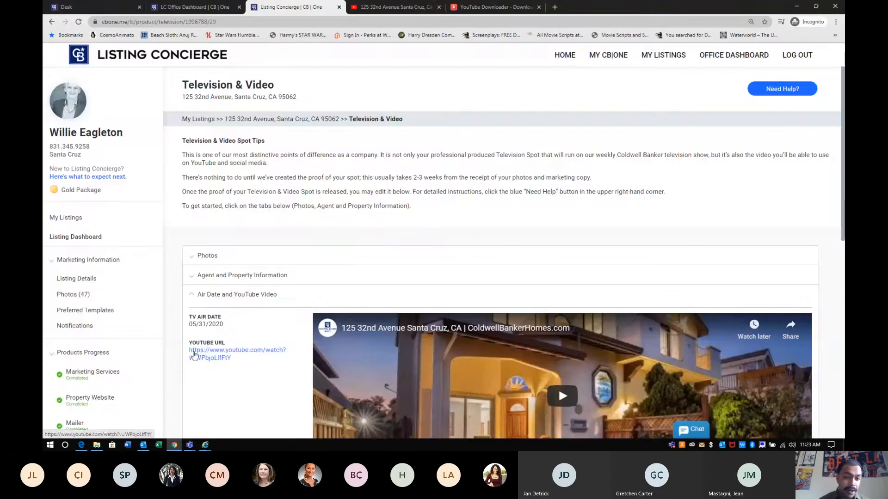
left_click_drag(231, 359, 211, 342)
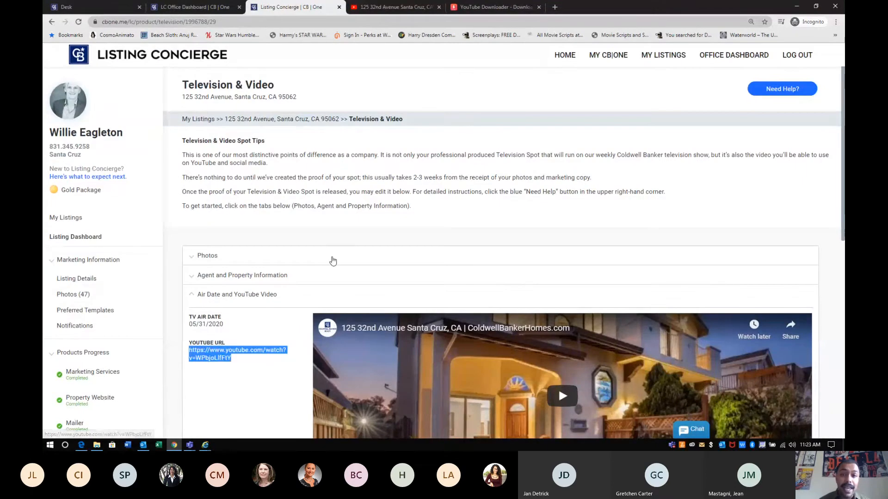
key("ctrl+Tab")
key("ctrl+Tab")
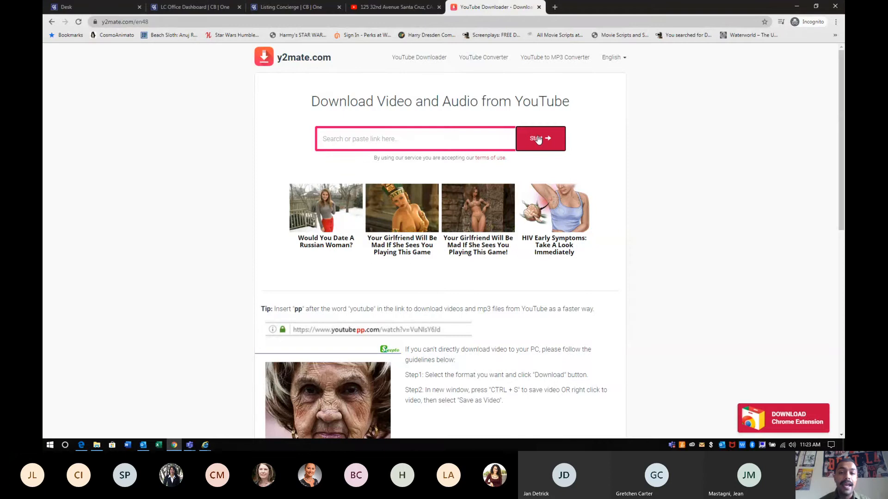
left_click(488, 135)
type("https://youtu.be/WPbjoLIfFtY")
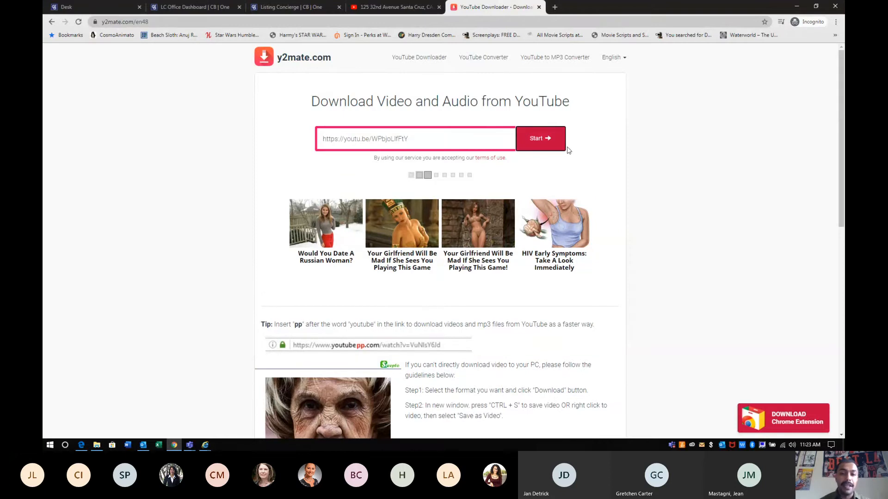
Download the video as a 720p MP4, then close the ad and downloader tabs
left_click_drag(428, 326, 561, 326)
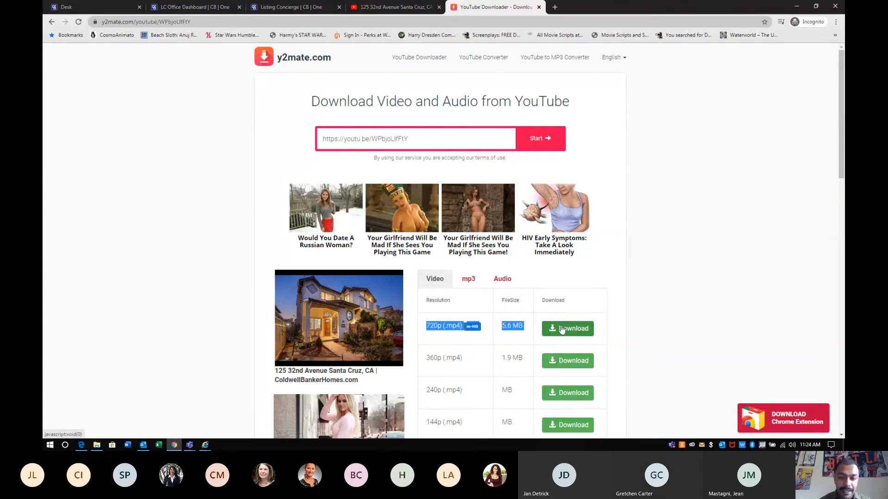
left_click(561, 327)
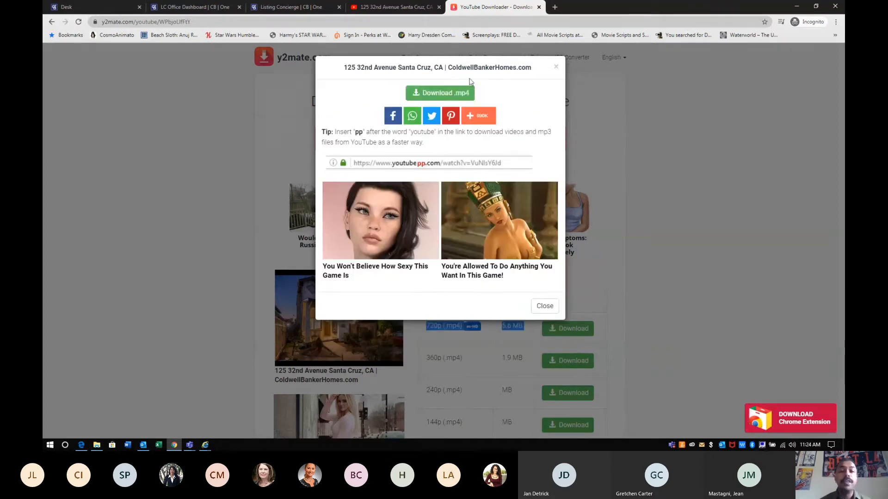
left_click(450, 93)
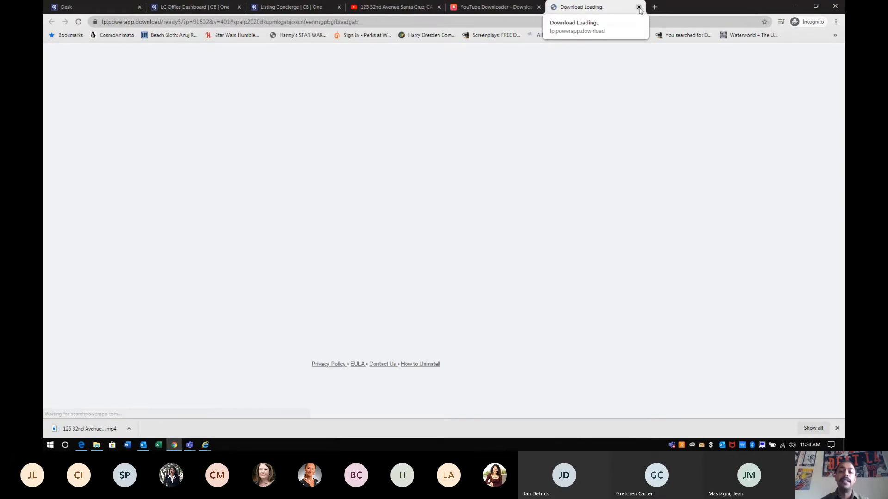
left_click(638, 7)
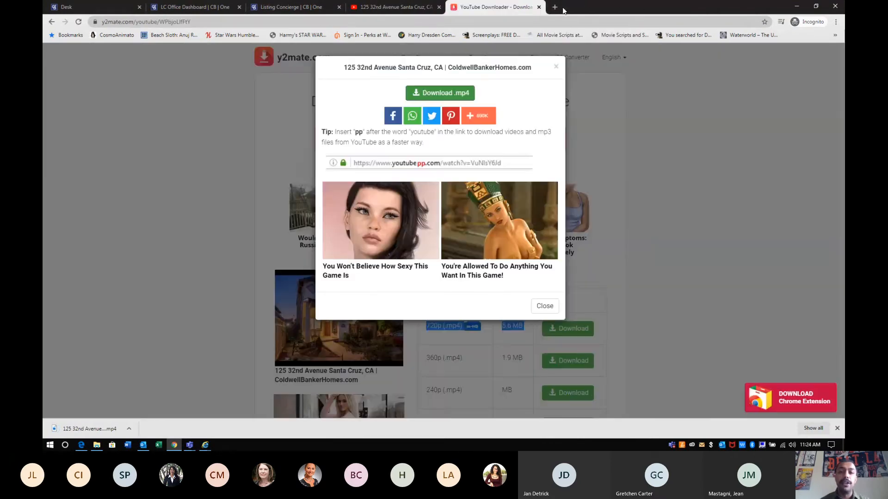
left_click(538, 7)
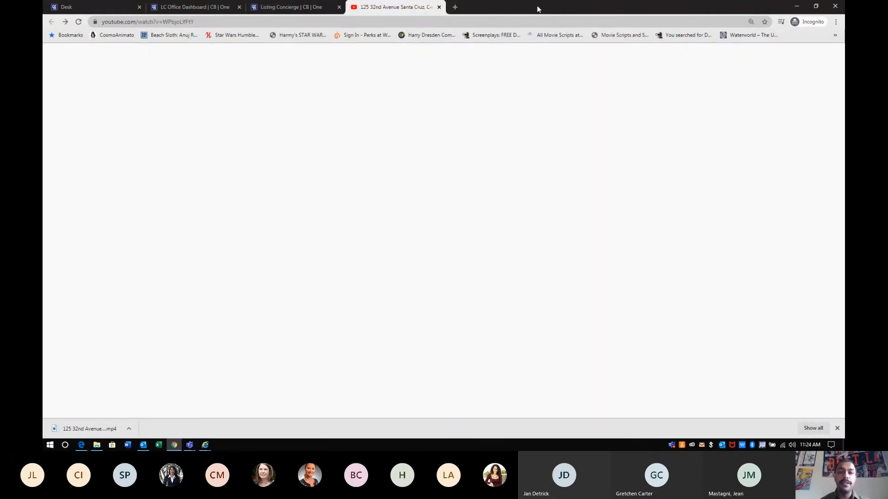
left_click(440, 7)
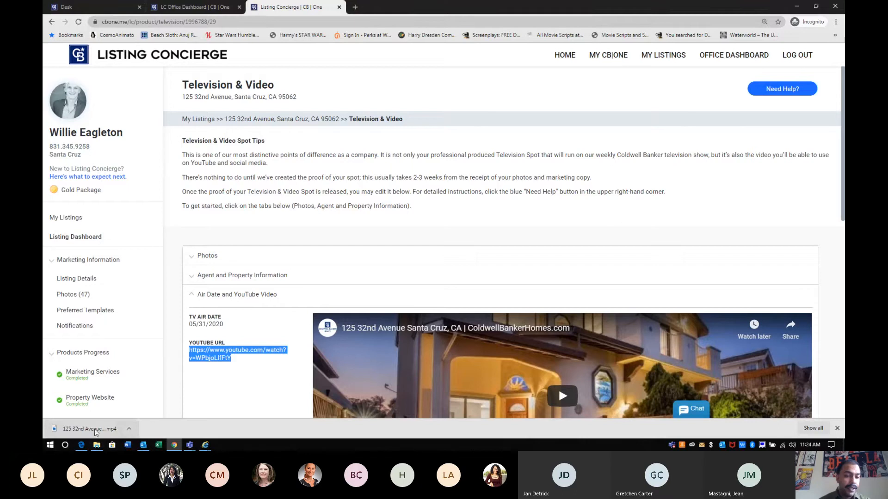
left_click(95, 433)
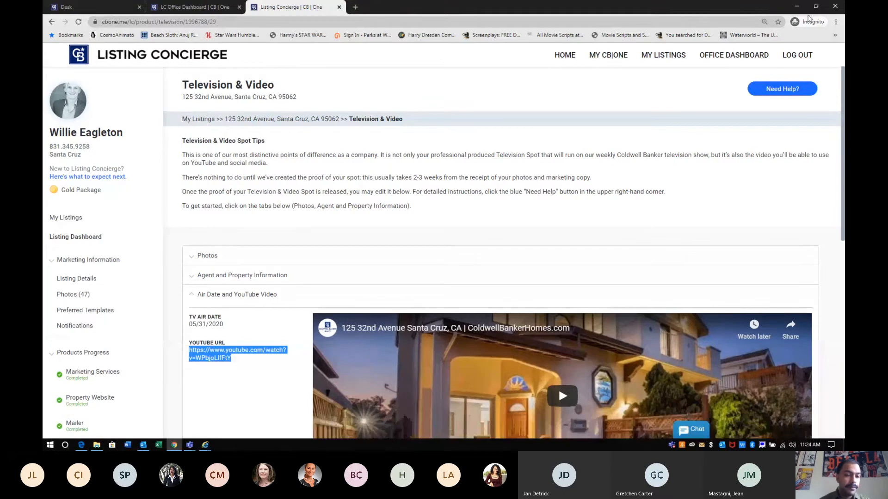
key("super")
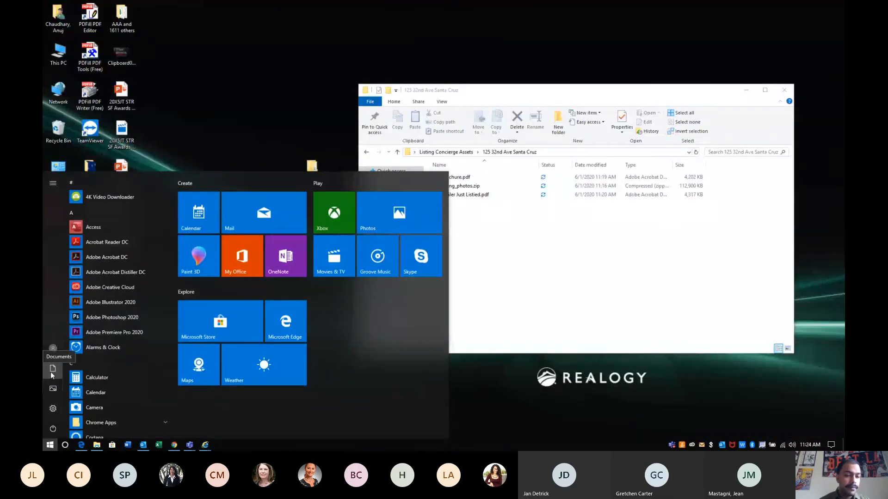
left_click(52, 369)
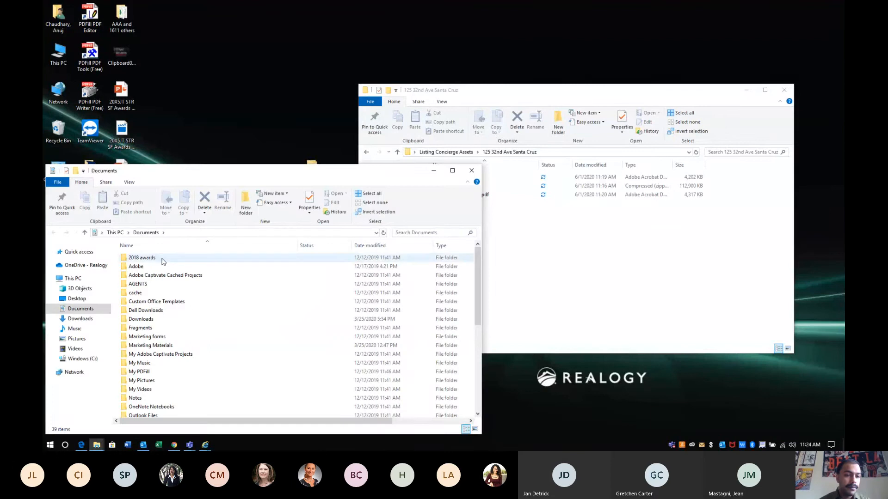
left_click(80, 319)
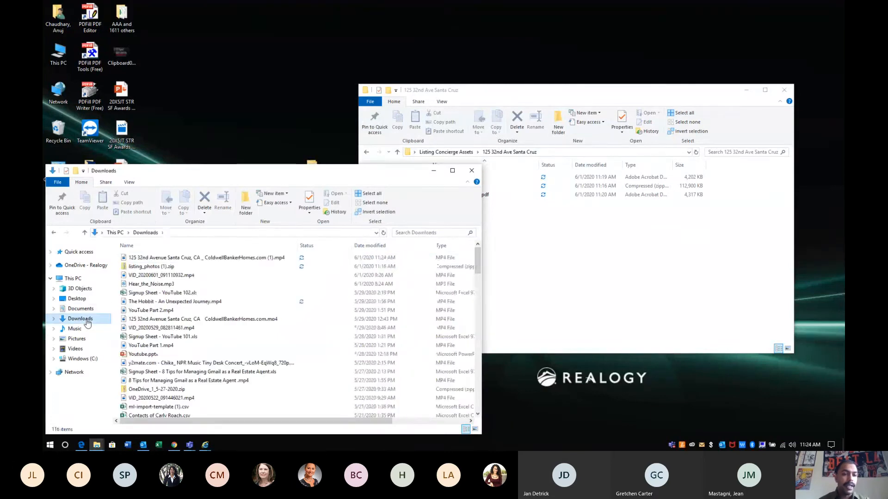
left_click(148, 261)
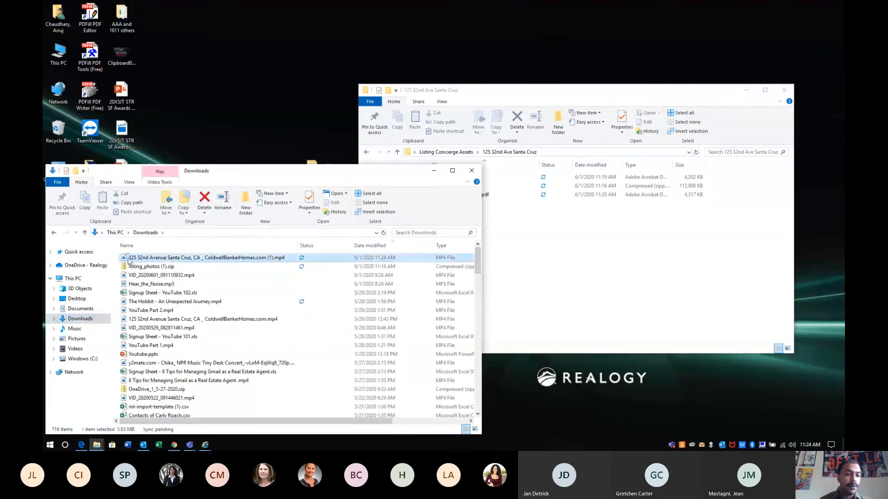
left_click_drag(160, 262, 562, 220)
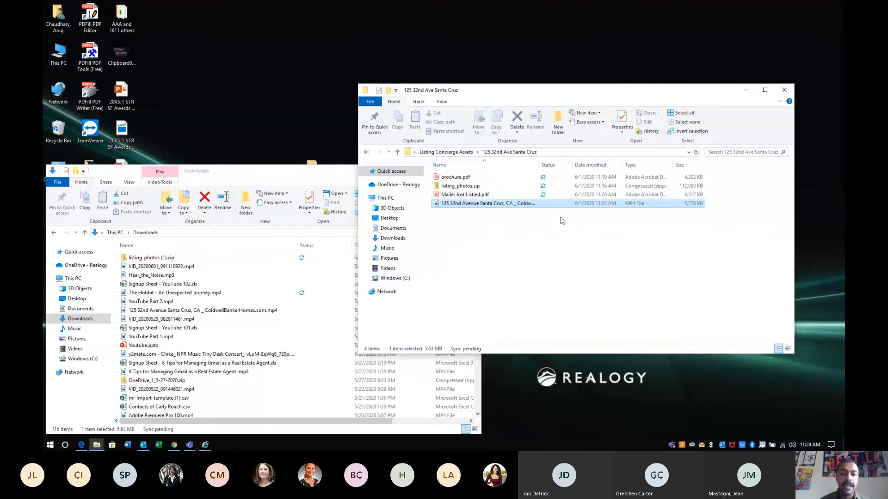
left_click(443, 279)
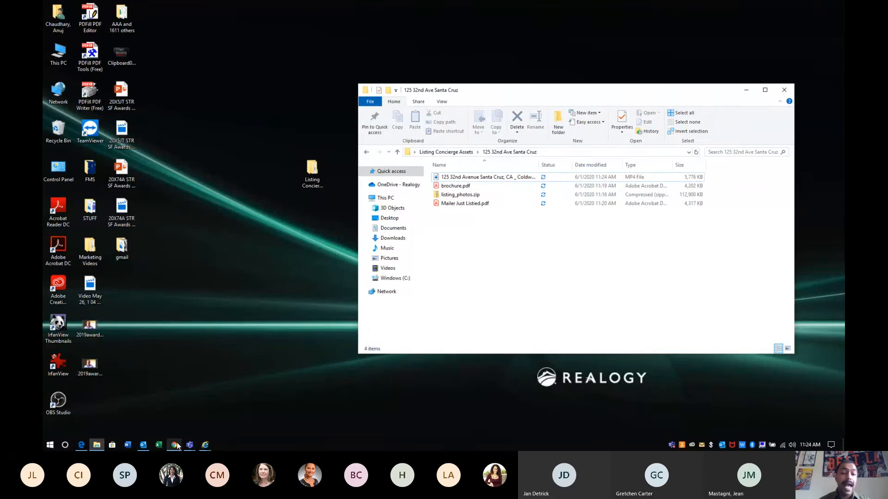
mouse_move(180, 445)
left_click(180, 420)
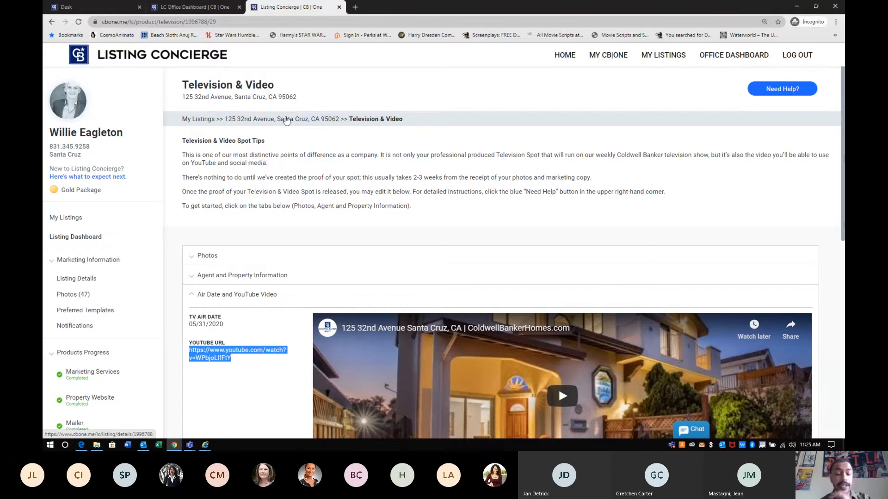
On the CB Desk home page, clear the app search and launch the Office 365 & Email tile
left_click(106, 9)
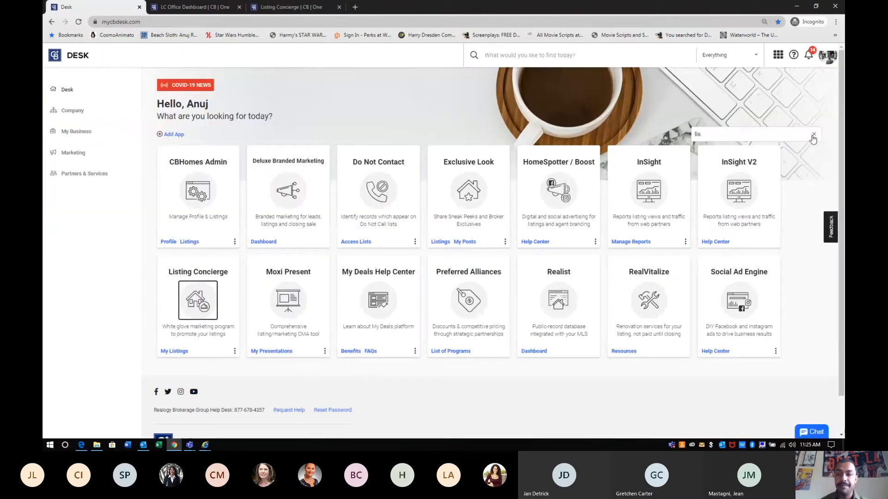
left_click(813, 136)
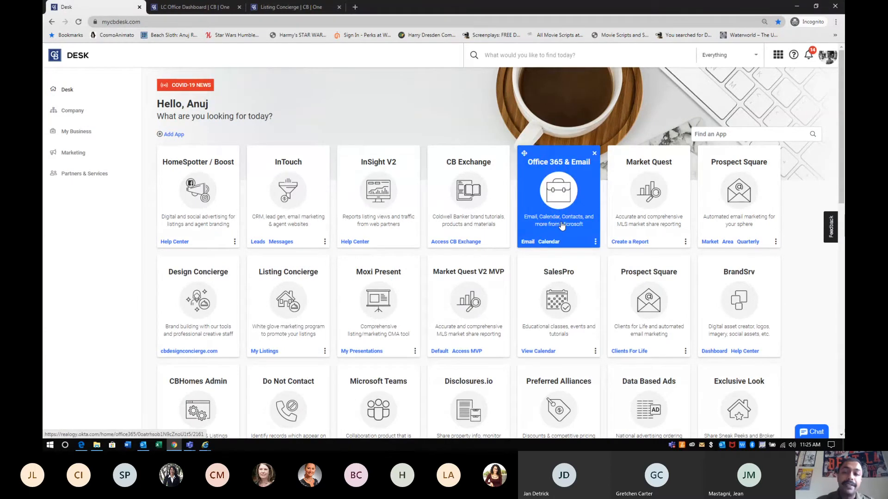
left_click(562, 225)
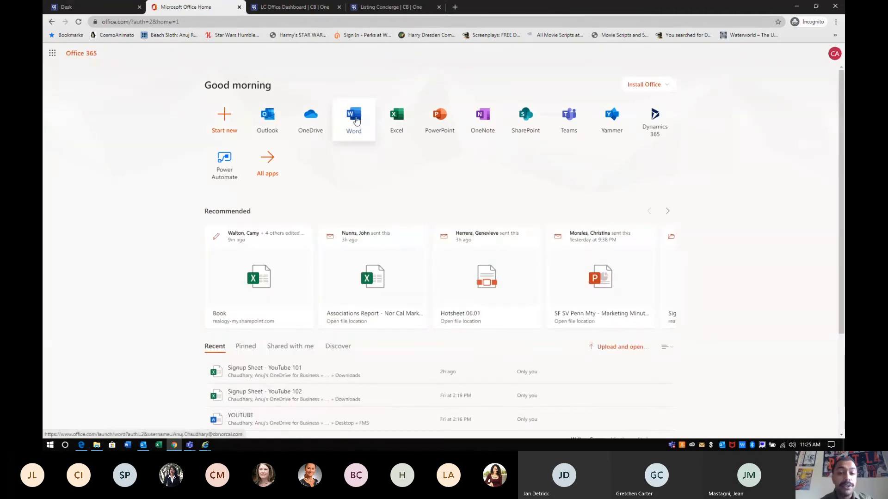
left_click(357, 120)
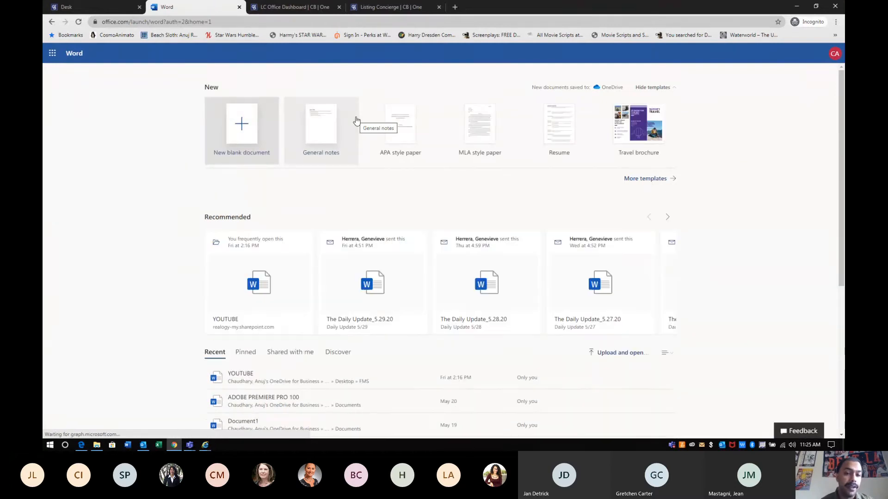
left_click(254, 128)
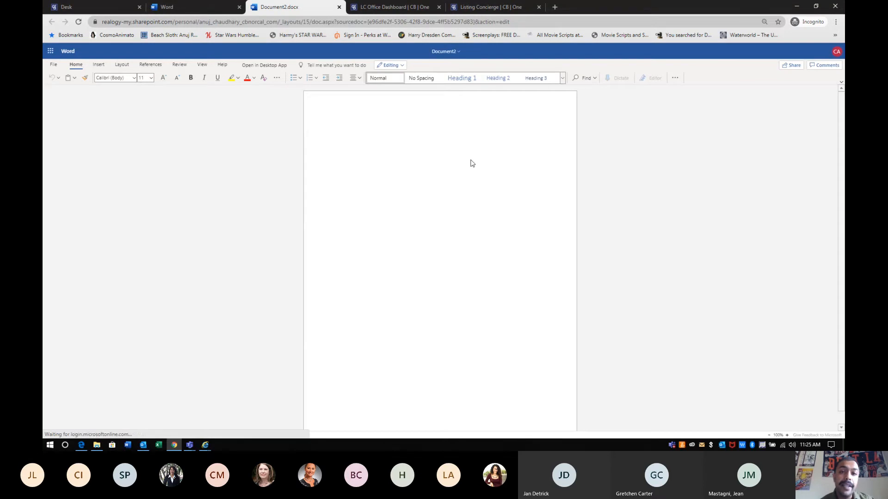
left_click(447, 52)
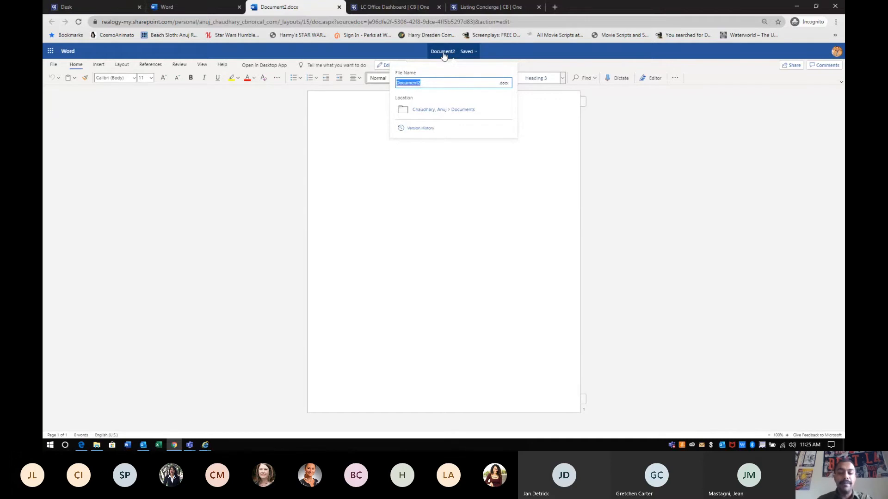
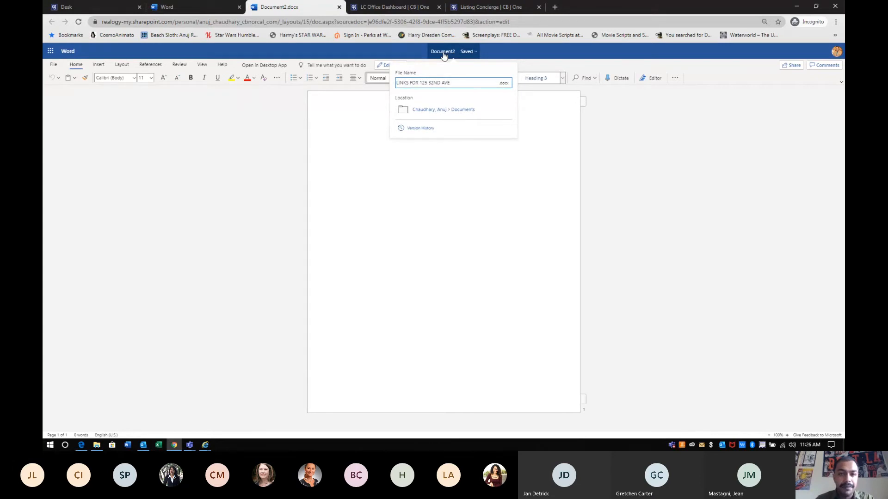
key("Return")
left_click(450, 155)
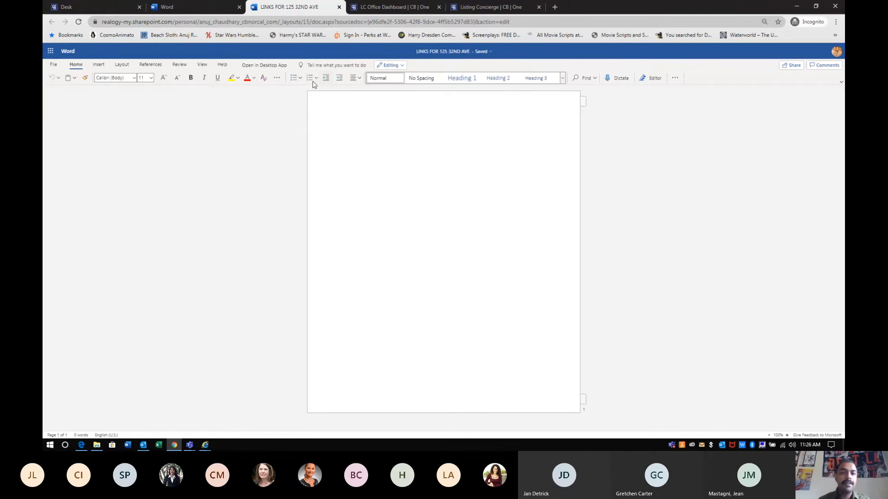
left_click(354, 79)
left_click(369, 105)
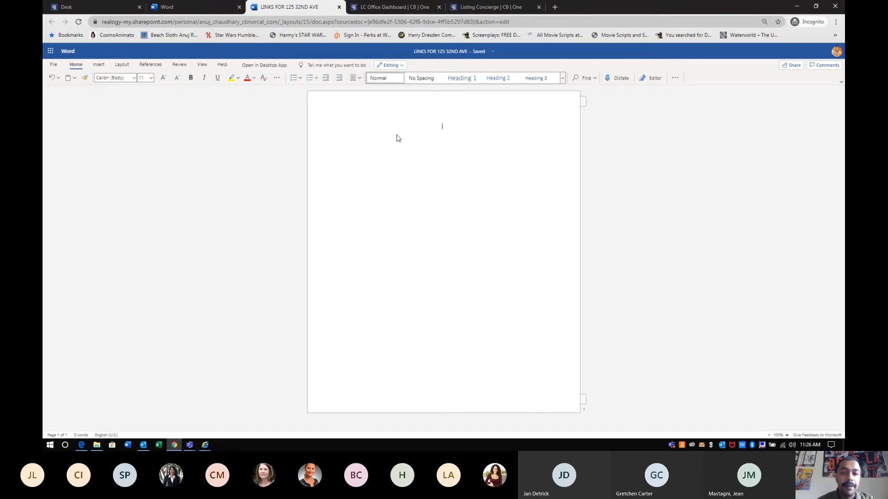
type("LINKS")
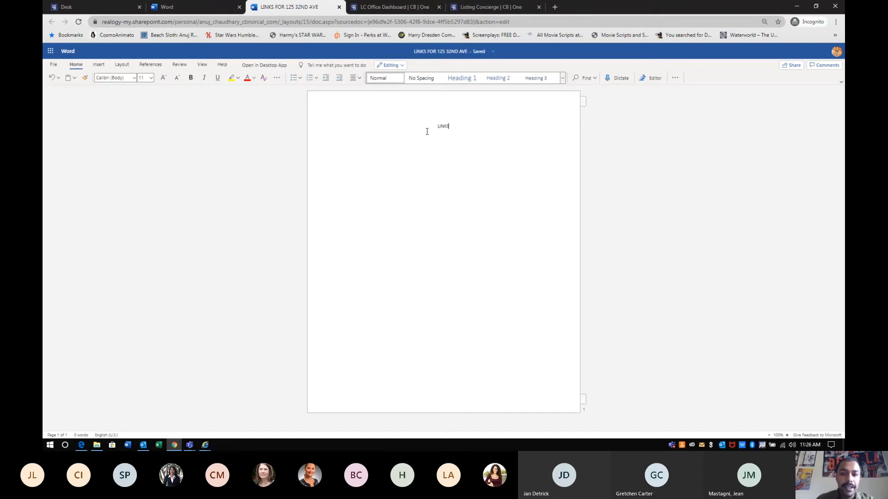
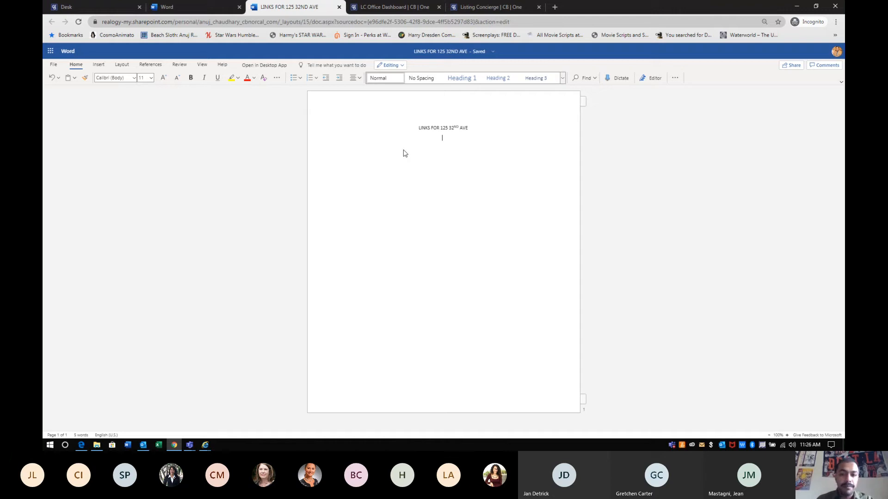
type("Youtube:")
type("https://youtu.be/WPbjoLlfFtY")
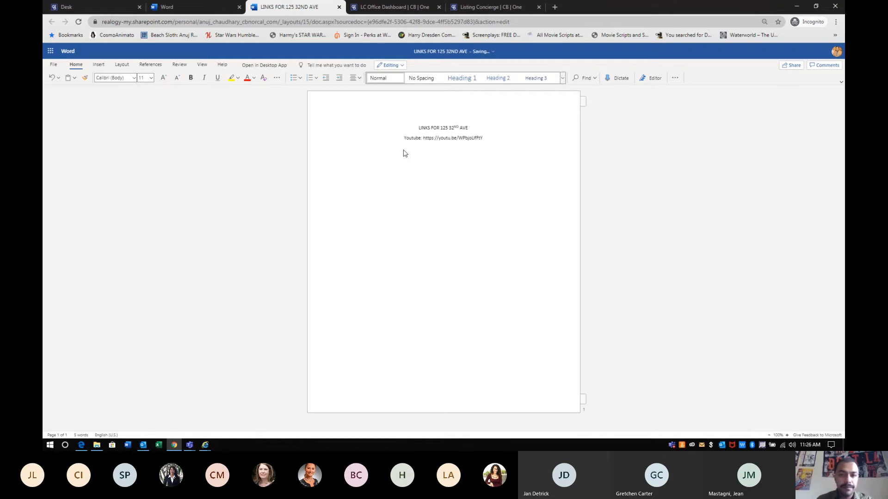
key("Return")
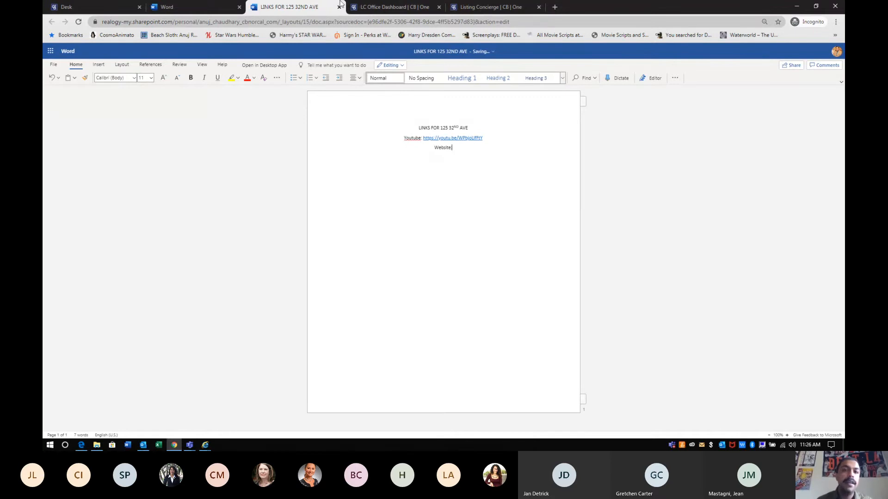
left_click(362, 6)
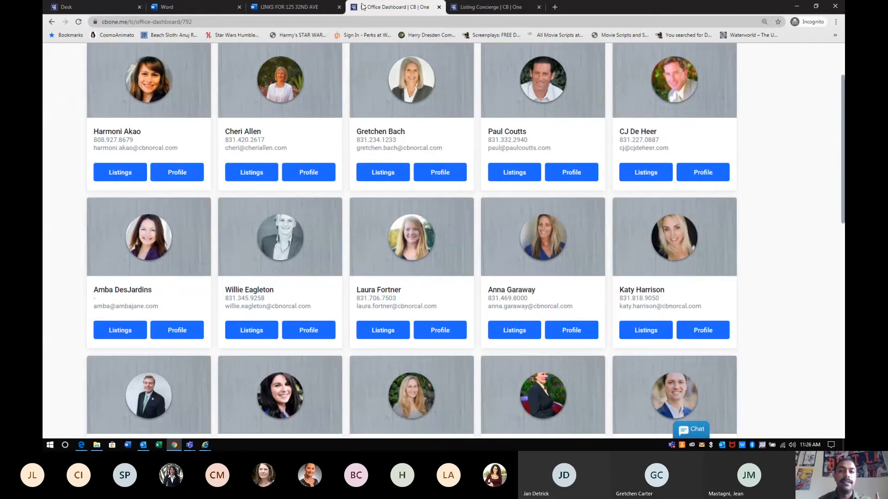
left_click(486, 7)
left_click(85, 238)
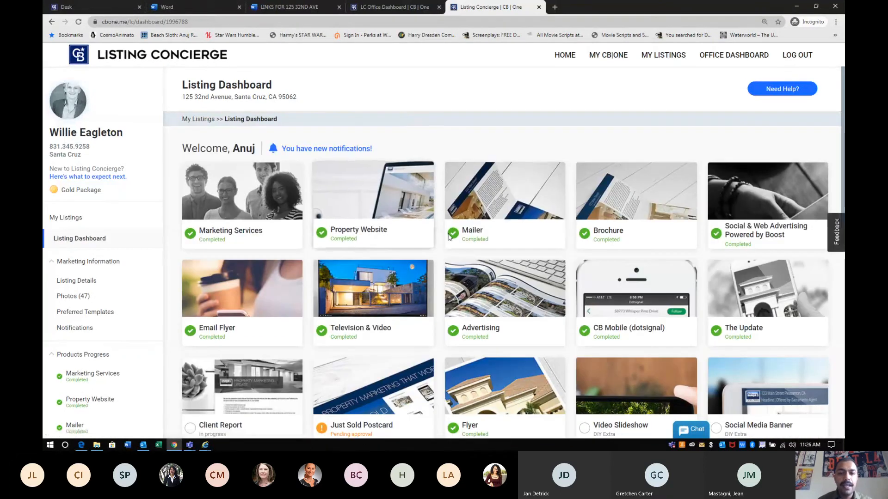
left_click(371, 188)
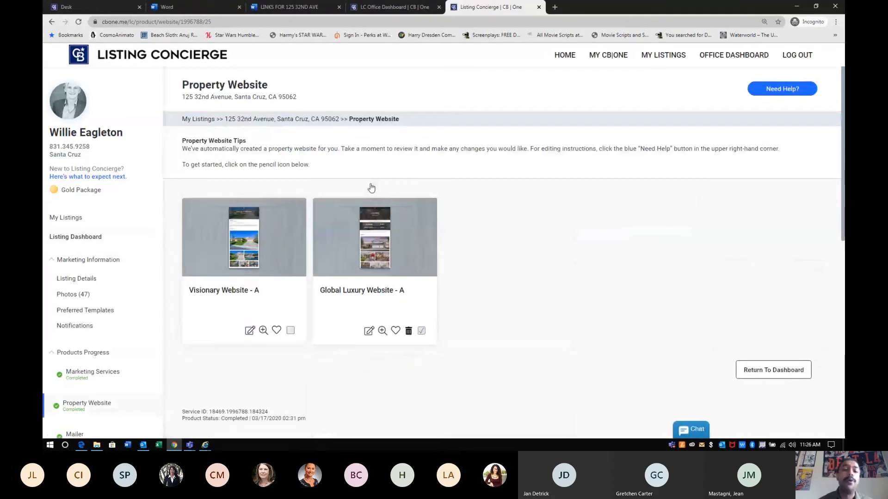
left_click(380, 252)
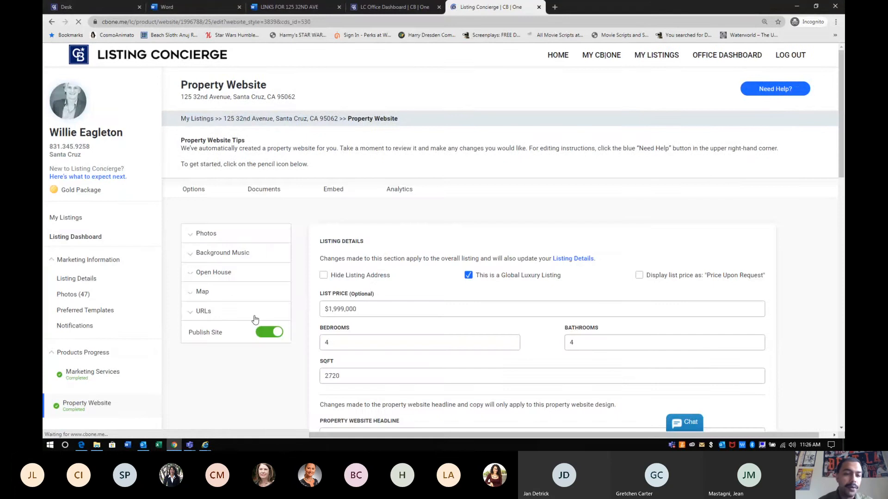
left_click(208, 315)
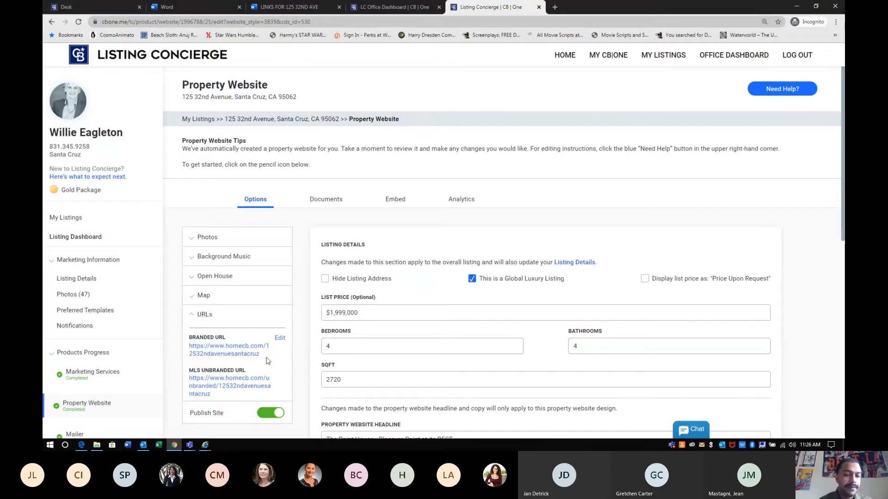
left_click_drag(259, 355, 190, 346)
key("ctrl+c")
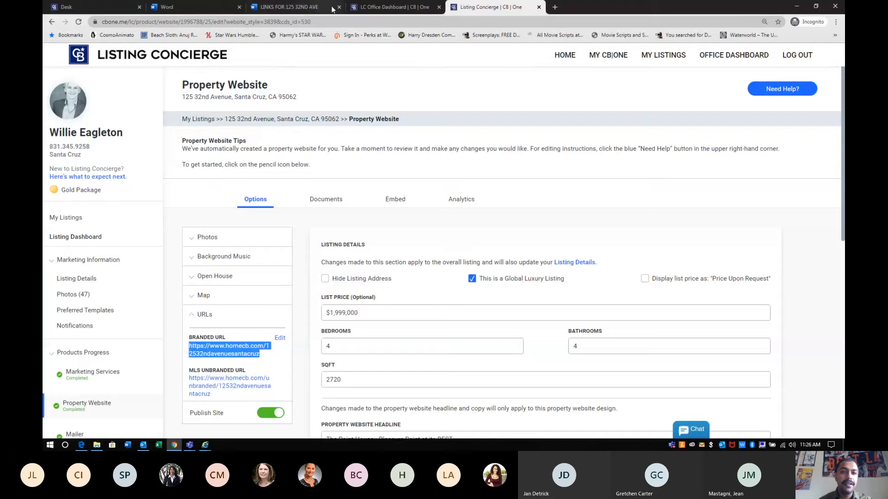
left_click(391, 7)
left_click(311, 8)
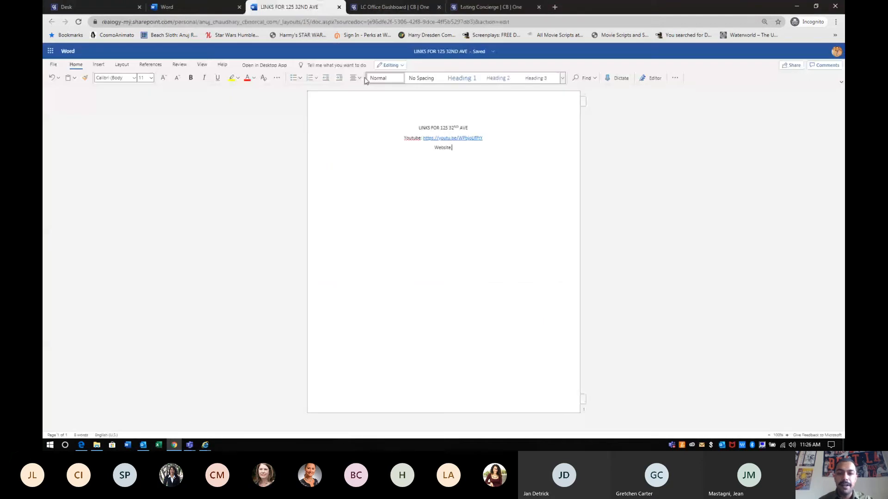
key("ctrl+v")
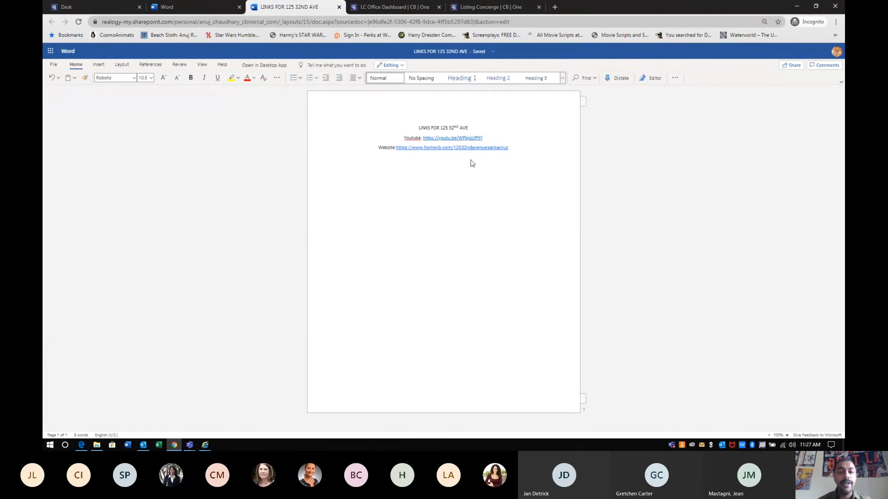
left_click(54, 65)
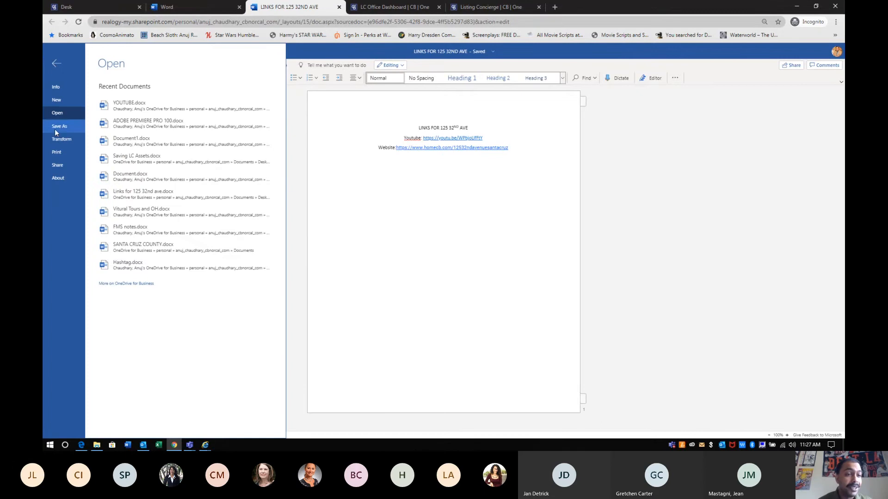
left_click(60, 126)
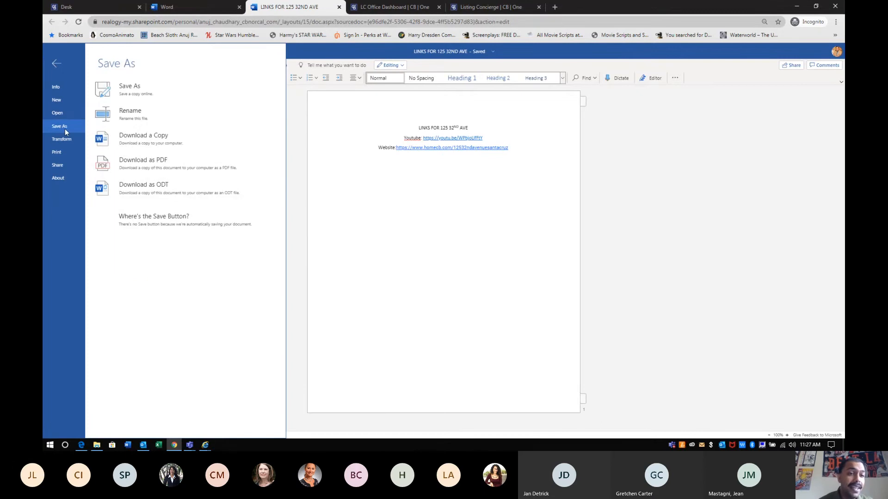
left_click(156, 141)
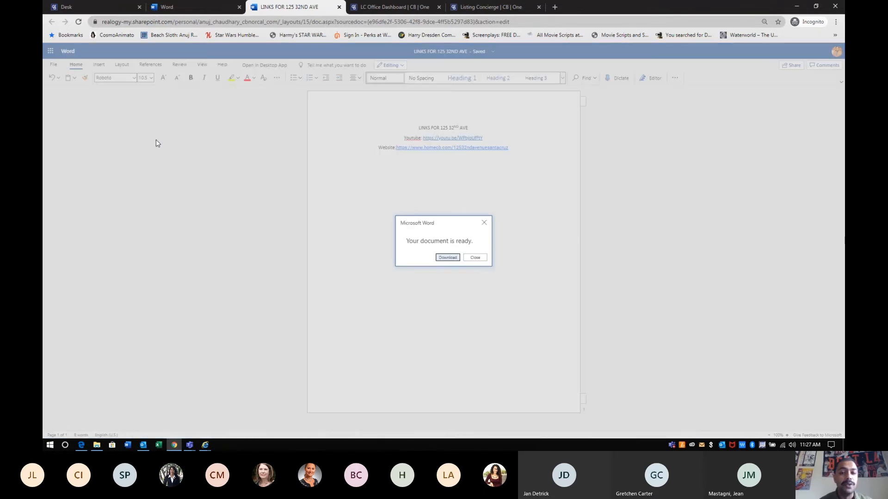
left_click(447, 257)
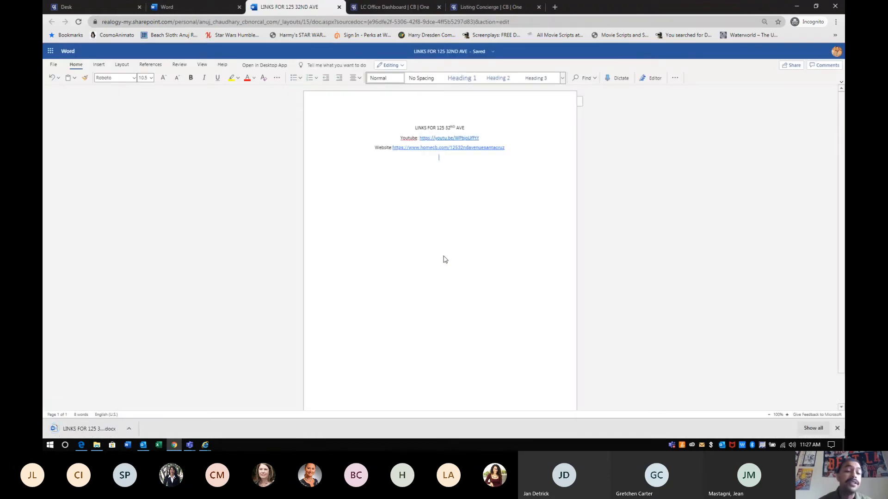
left_click(129, 429)
left_click(142, 401)
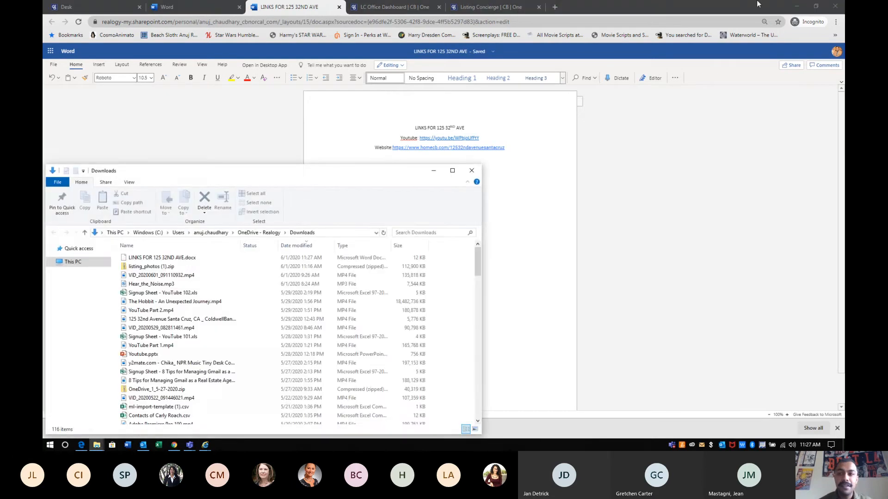
left_click(796, 6)
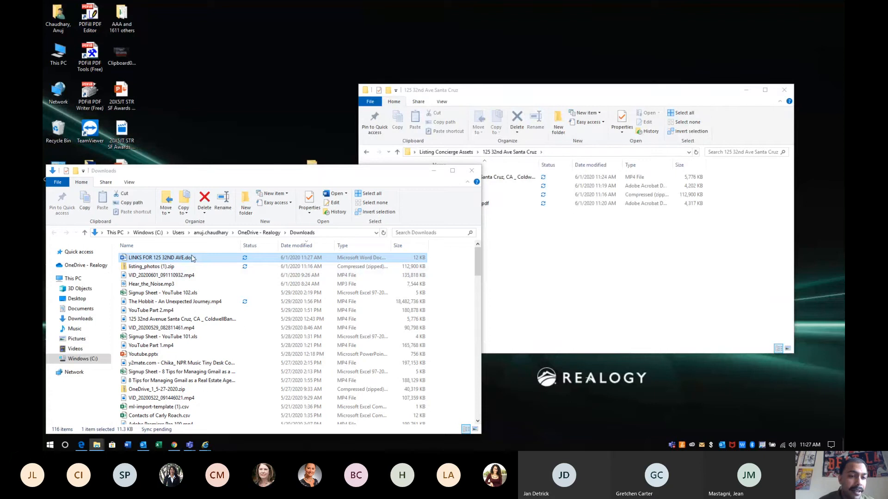
left_click(575, 264)
key("ctrl+v")
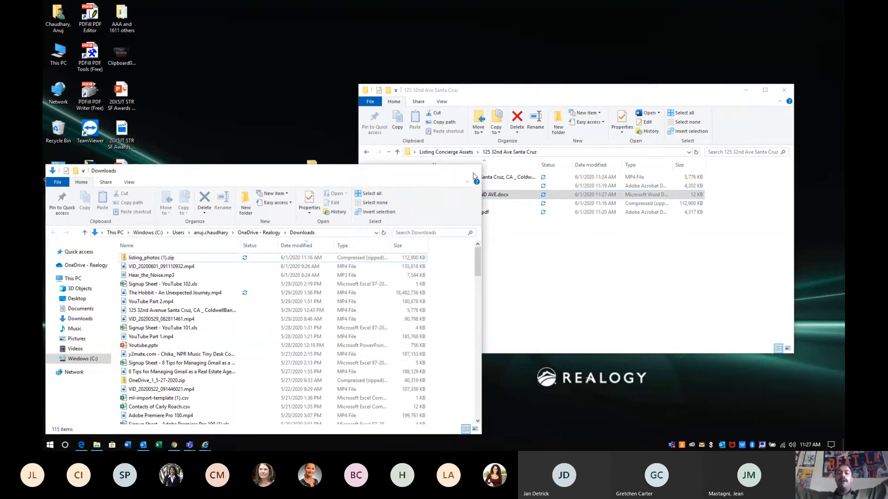
left_click(279, 303)
key("alt+F4")
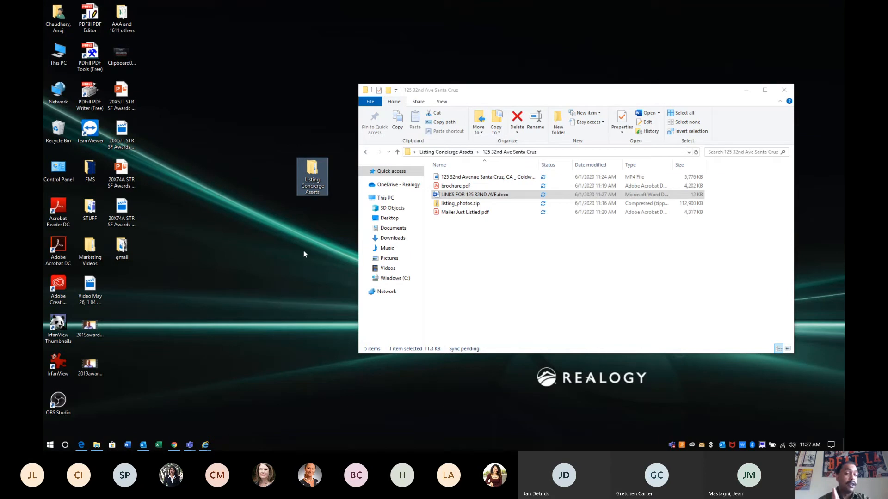
Review the Listing Concierge Assets folders, close that window, and return to the links document
left_click(366, 152)
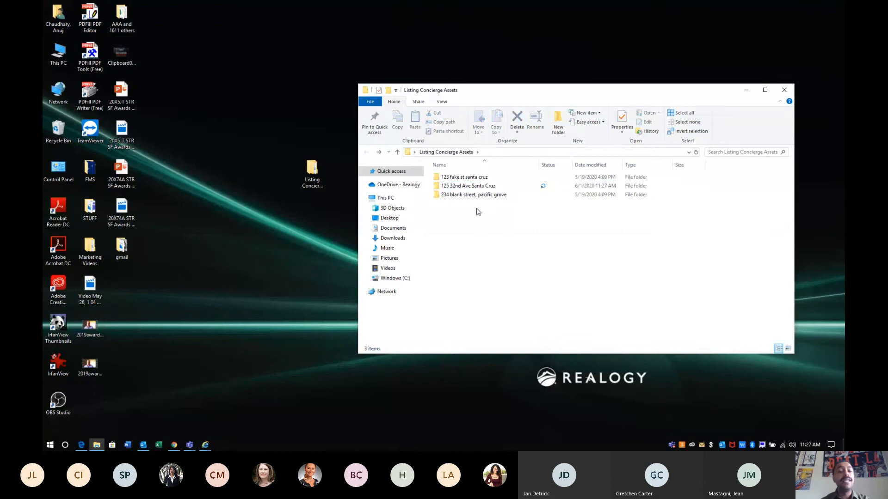
left_click(468, 186)
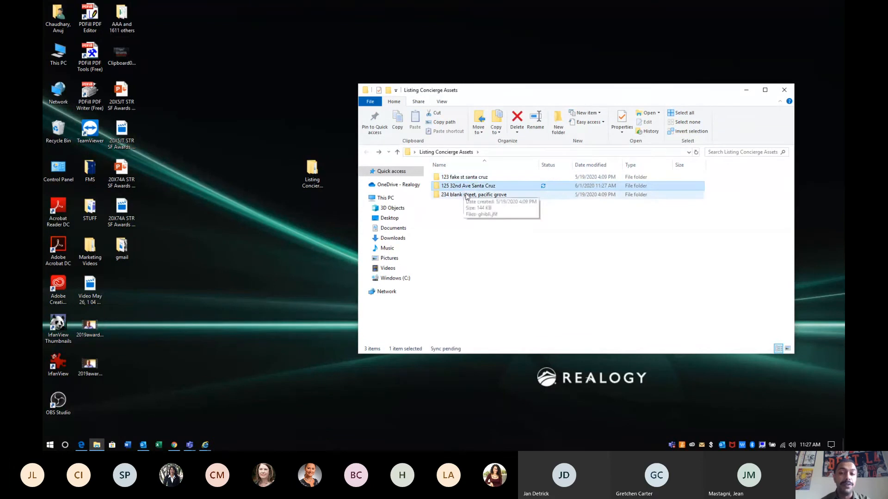
left_click(462, 177)
left_click(461, 195)
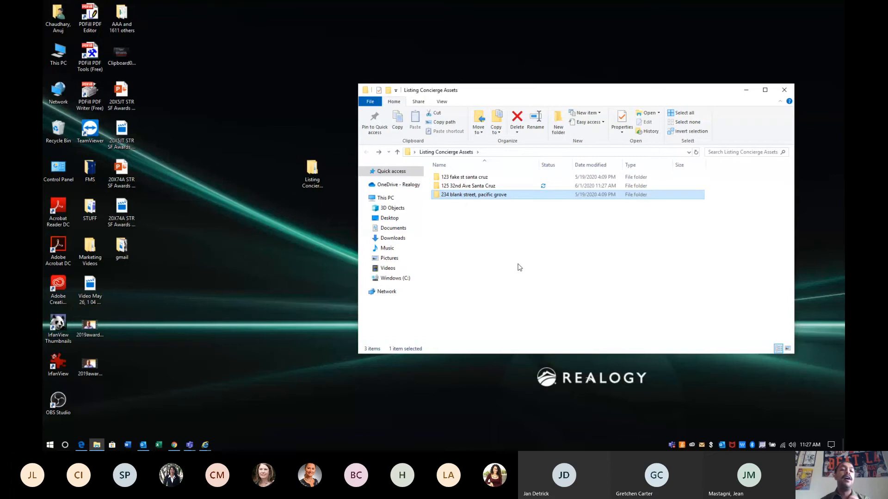
left_click(781, 92)
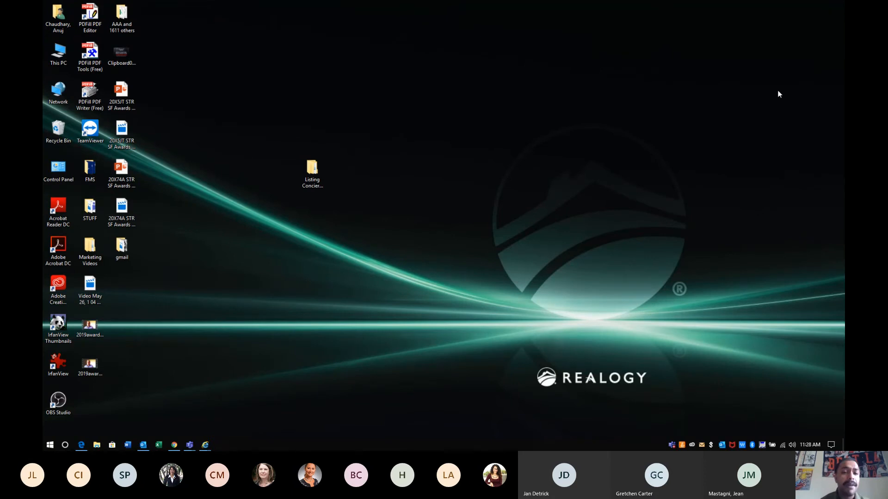
left_click_drag(312, 169, 122, 287)
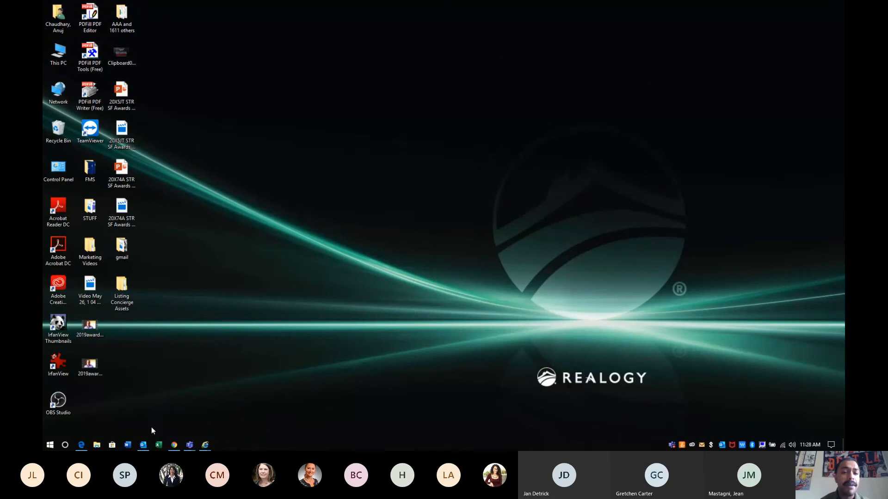
left_click(174, 446)
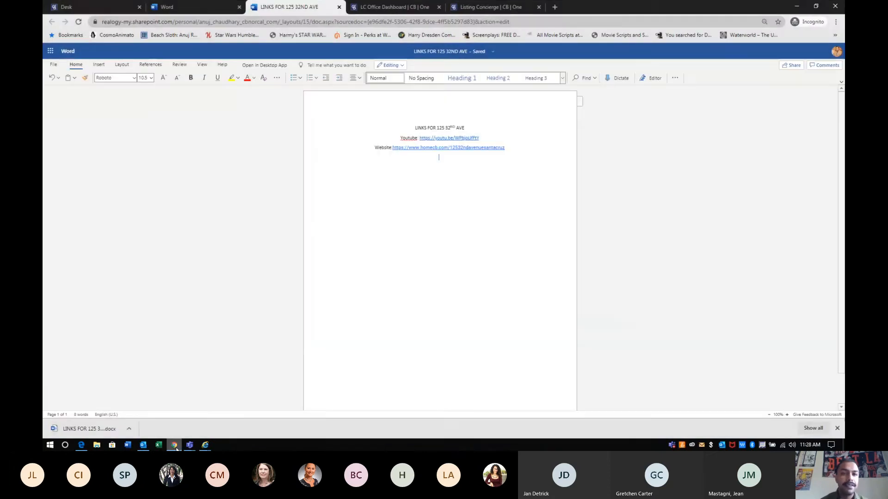
Close the leftover browser tabs, including the Word home tab, leaving the LC Office Dashboard
left_click(342, 9)
key("ctrl+w")
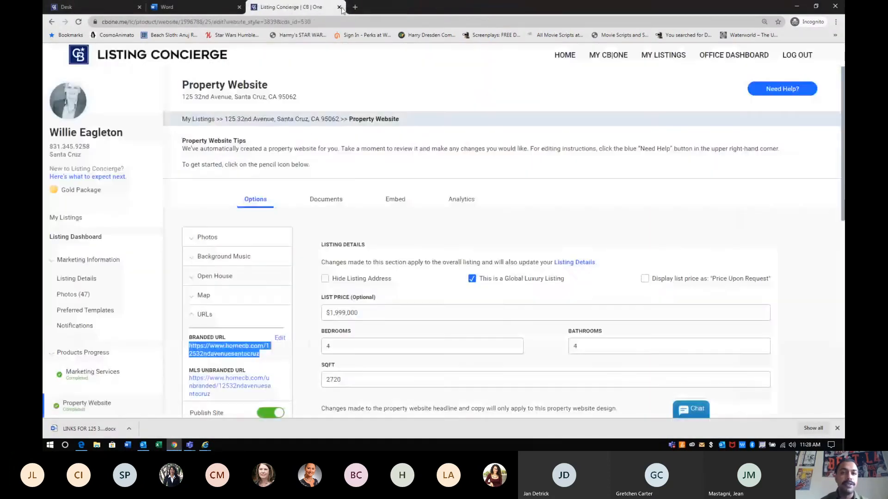
key("ctrl+w")
key("ctrl+w")
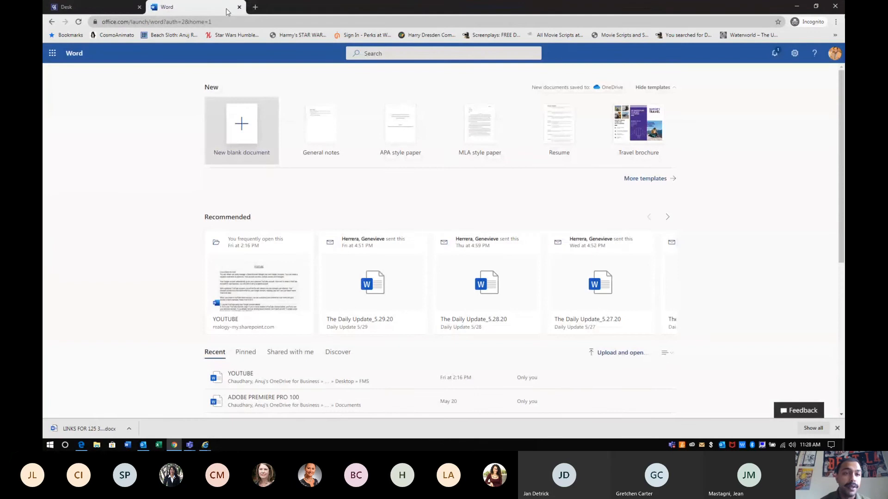
left_click(241, 9)
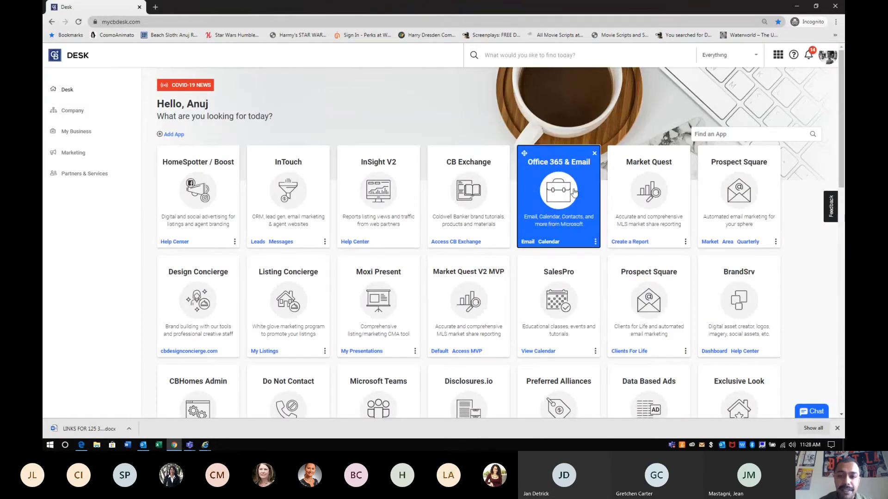
Open Office 365 & Email from CB Desk and choose to stay signed in
left_click(566, 193)
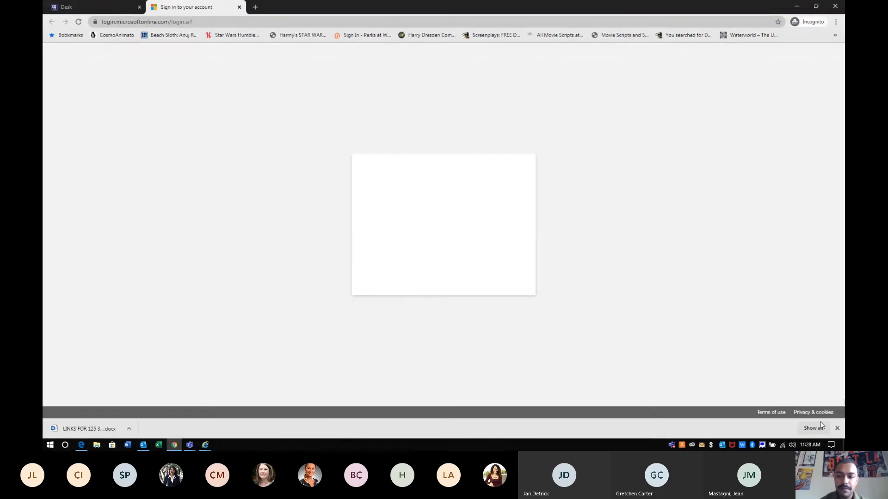
left_click(837, 428)
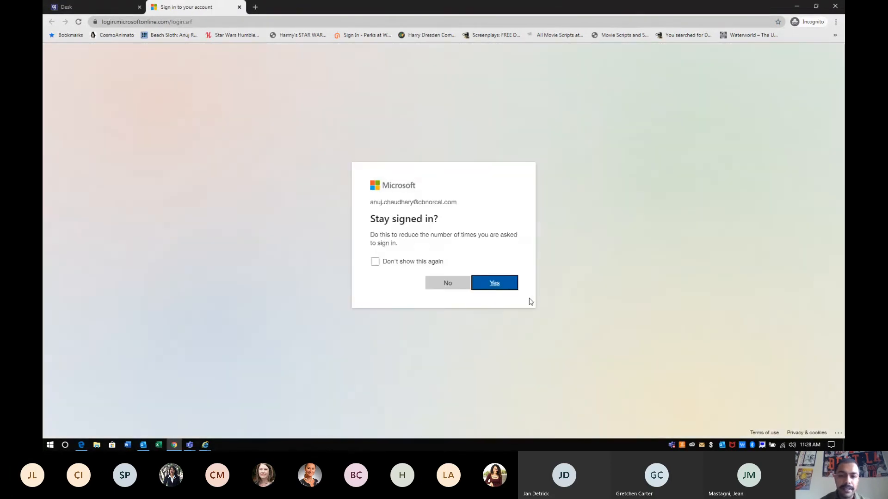
left_click(503, 284)
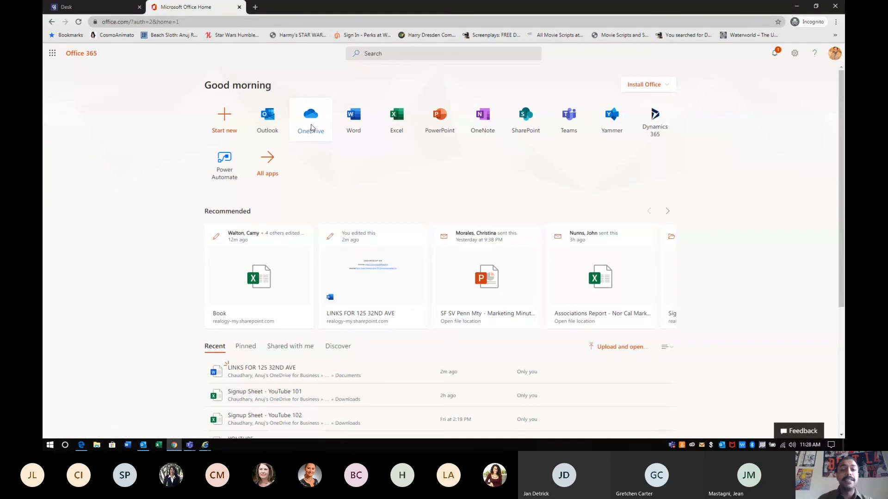
Open OneDrive's My files in a new tab and zoom the page in three steps
left_click(311, 128)
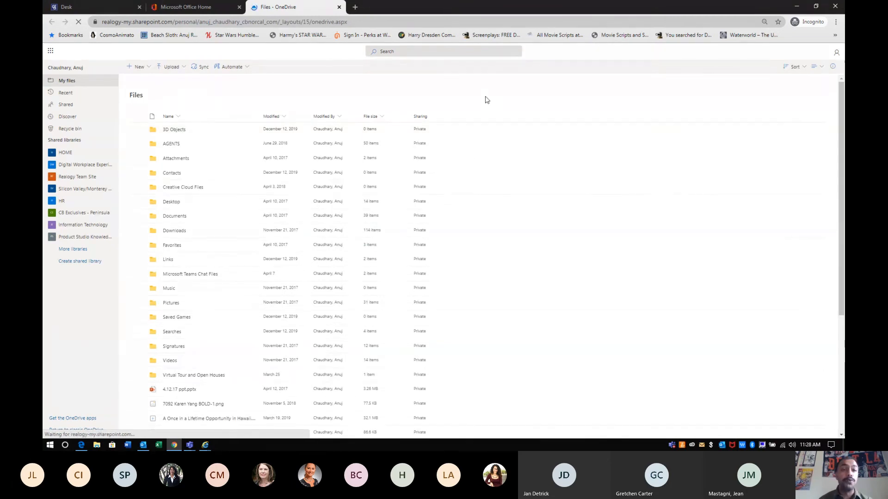
key("ctrl+plus")
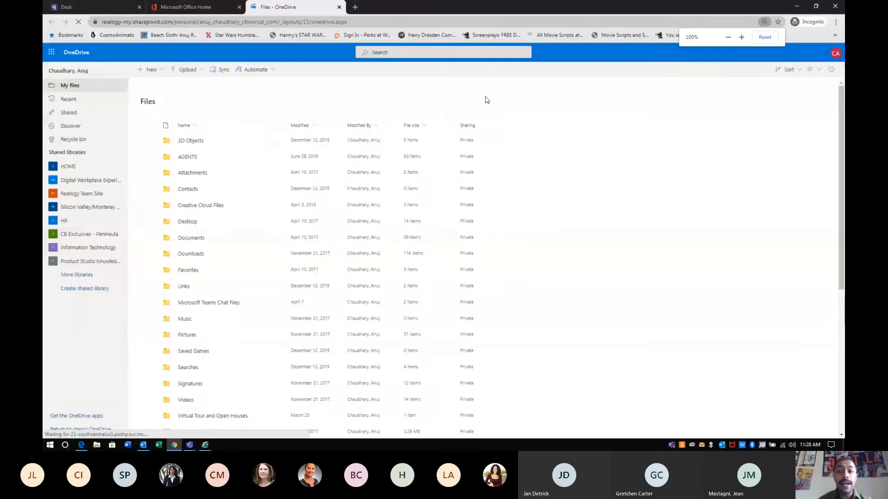
key("ctrl+plus")
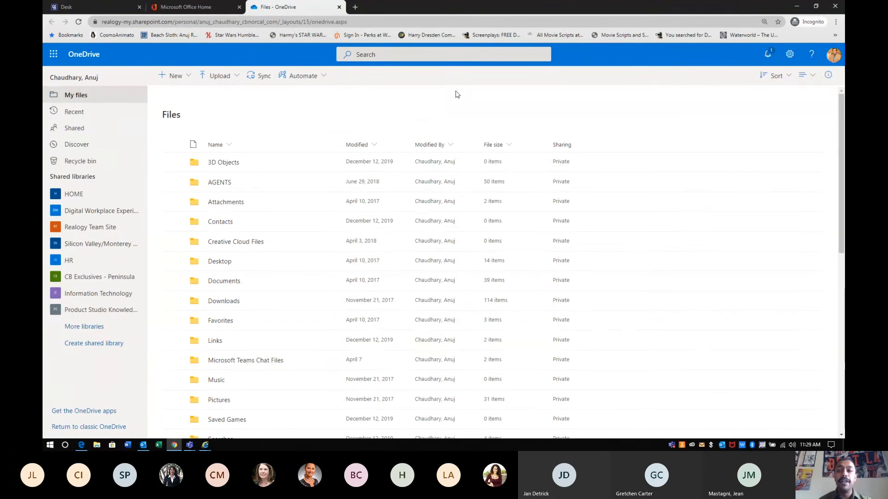
key("ctrl+plus")
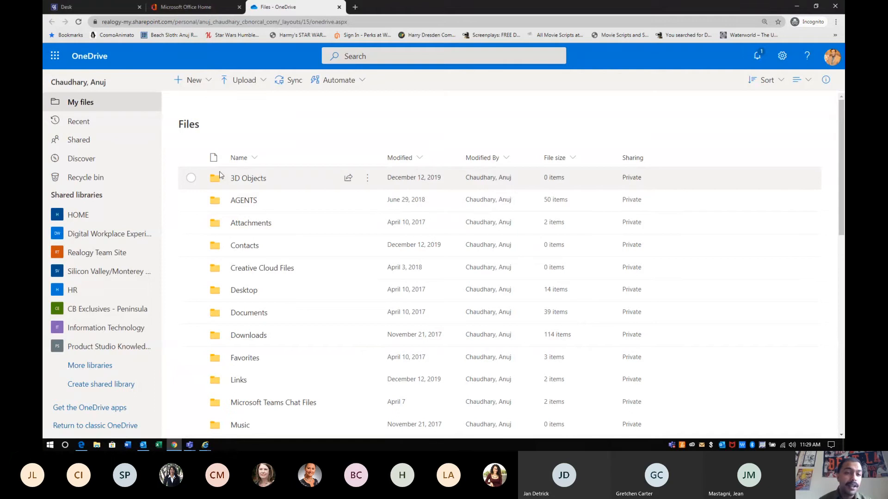
left_click(190, 158)
left_click(191, 158)
left_click(191, 178)
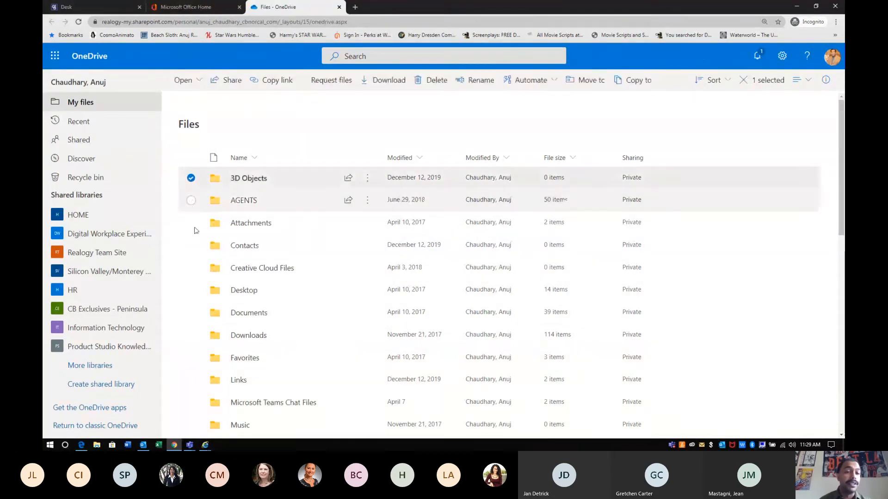
left_click(190, 223)
left_click(191, 245)
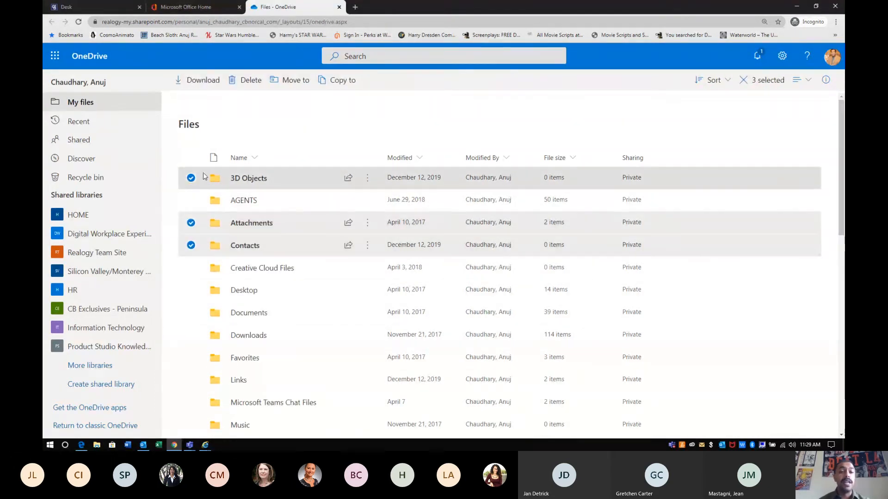
left_click(191, 178)
left_click(191, 222)
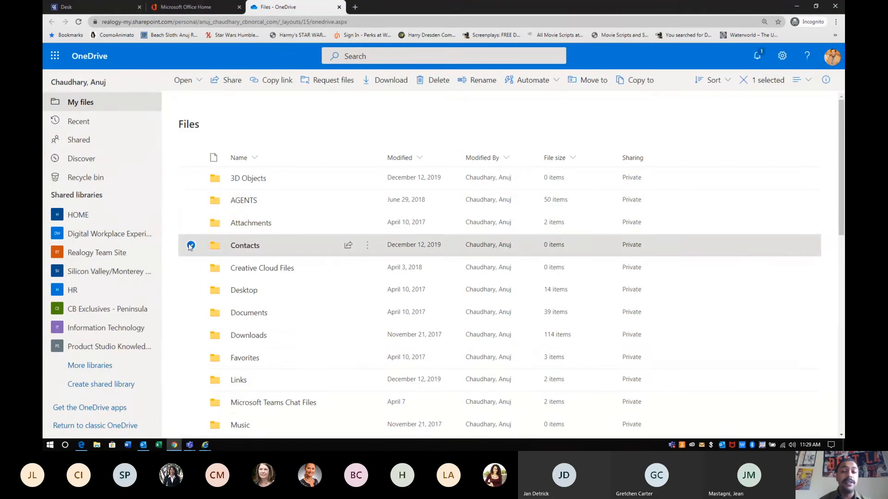
left_click(191, 245)
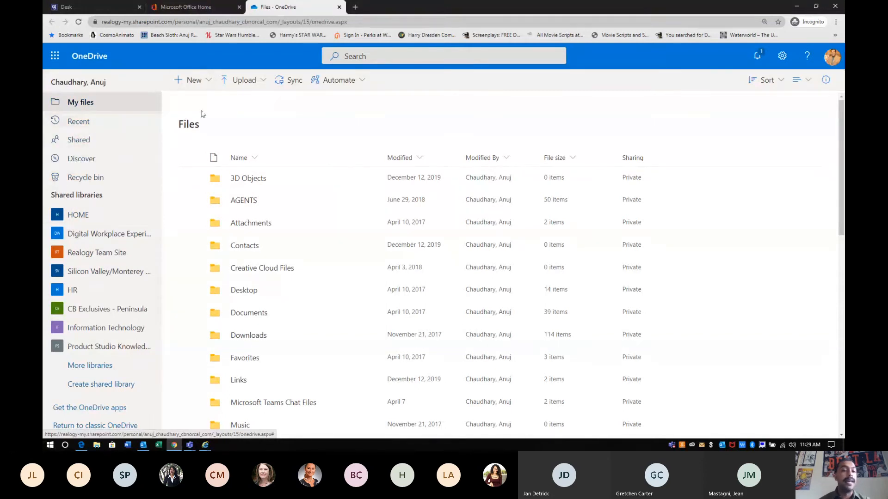
left_click(207, 81)
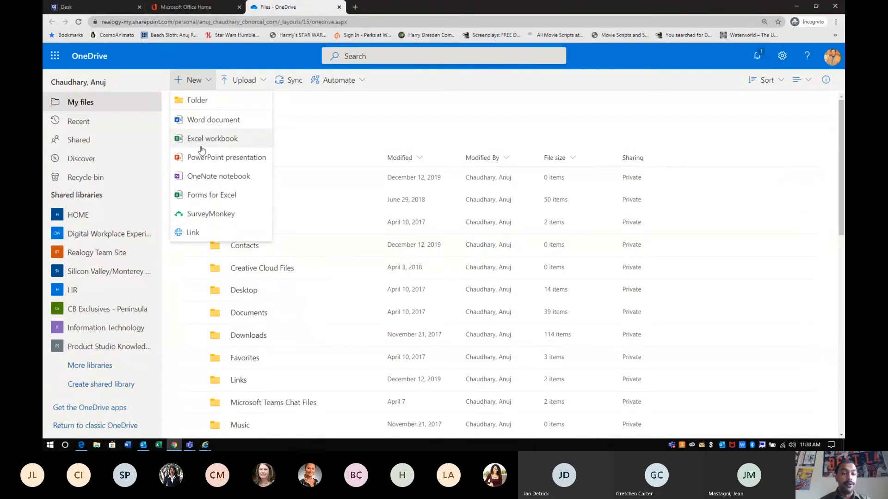
left_click(315, 109)
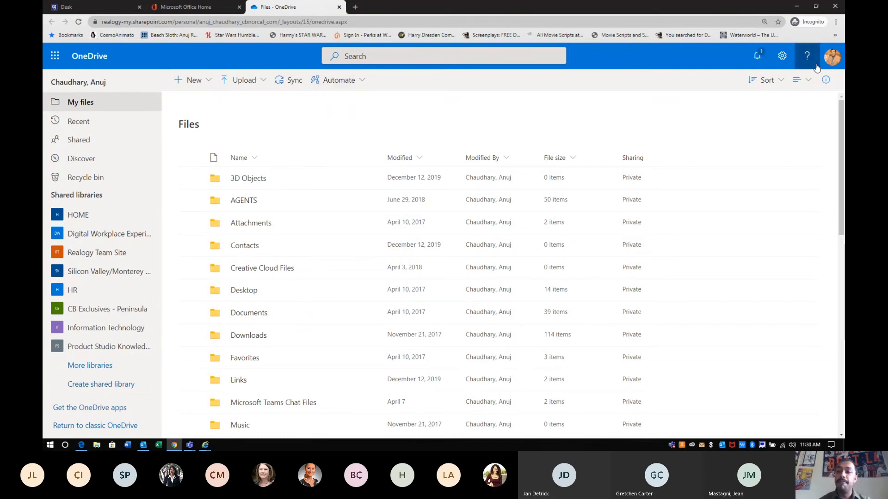
left_click(779, 82)
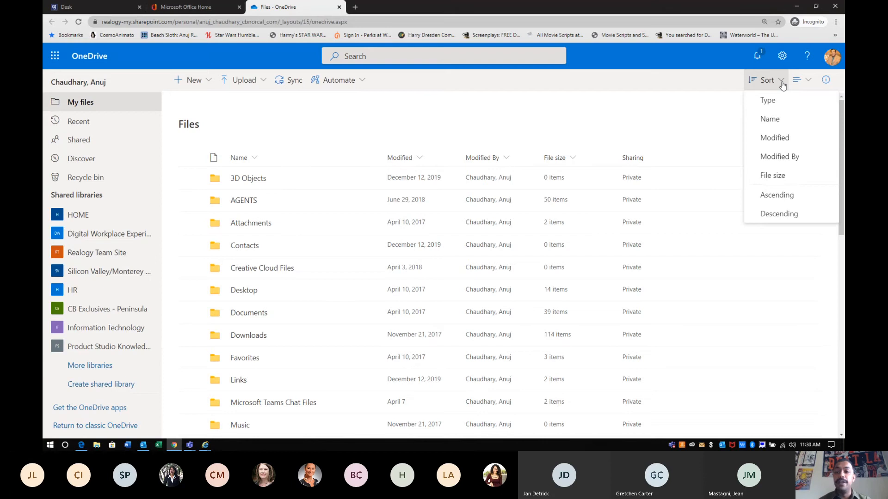
left_click(800, 81)
left_click(803, 81)
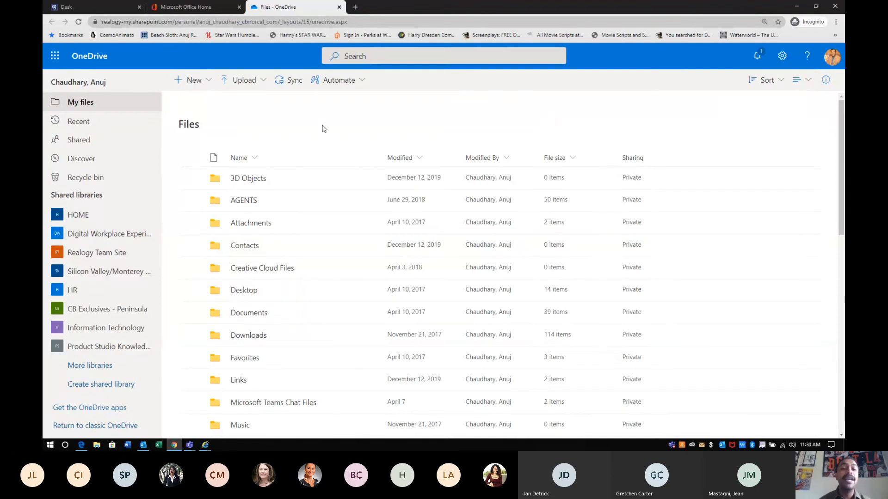
Upload the Desktop folder Listing Concierge Assets to OneDrive My files, allowing all 7 files
left_click(258, 84)
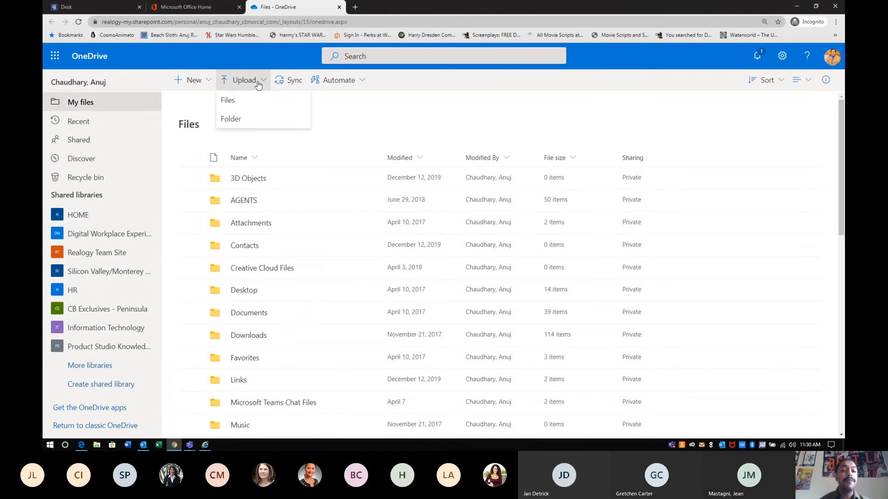
left_click(234, 118)
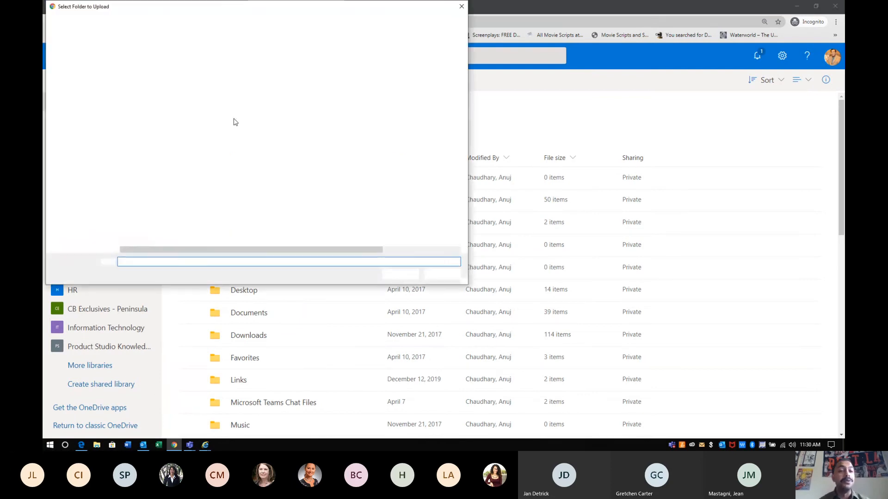
left_click(69, 100)
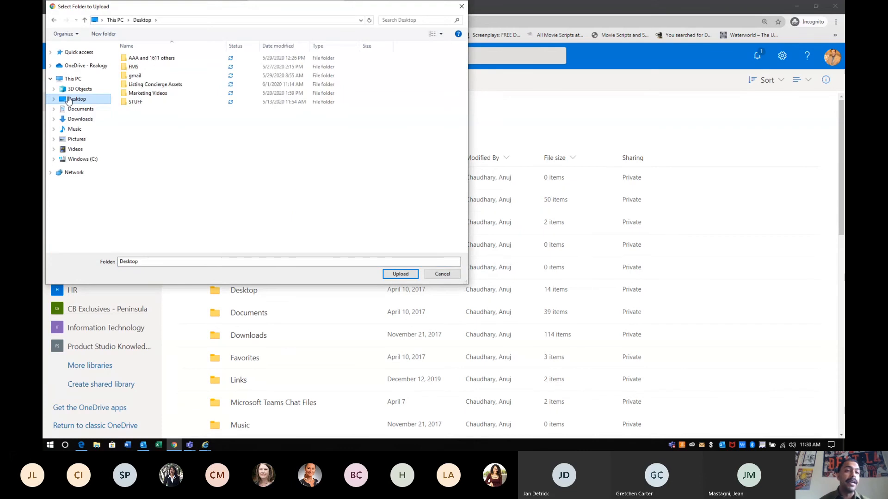
left_click(149, 88)
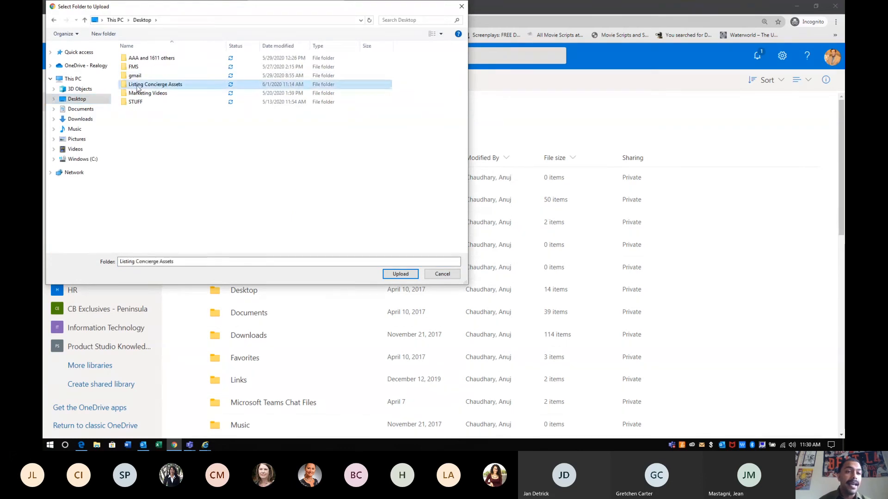
left_click(401, 275)
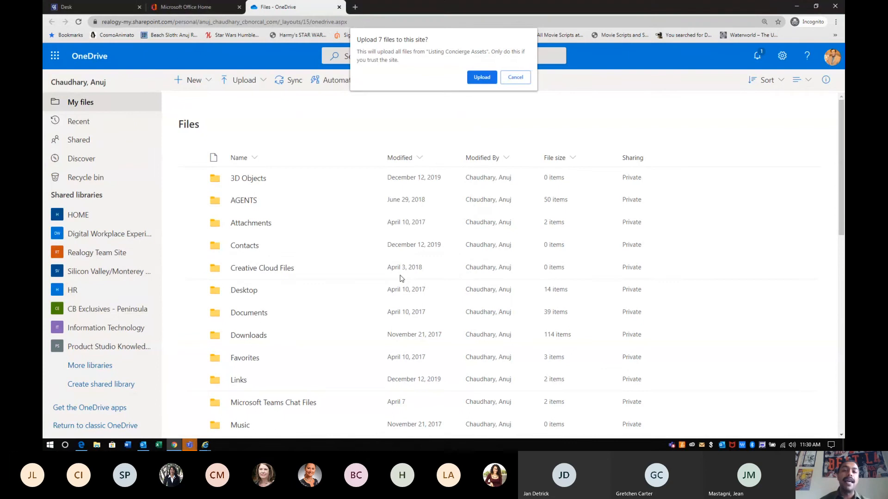
left_click(474, 82)
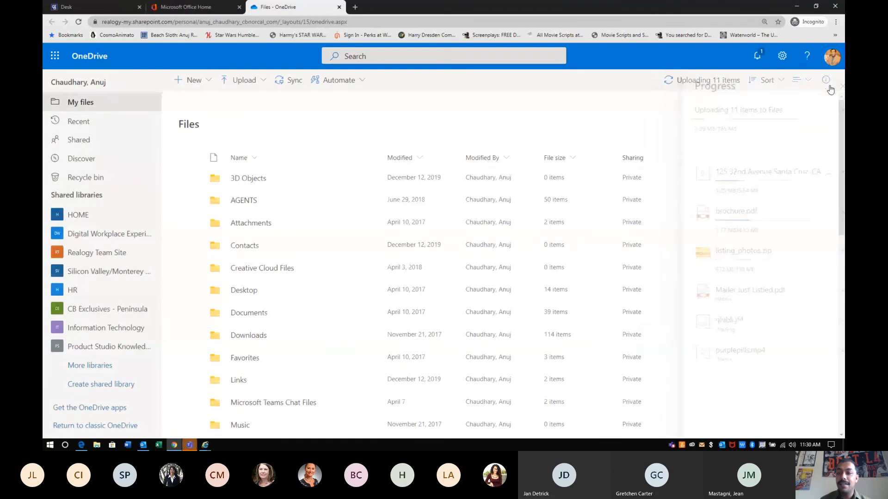
Scroll My files to confirm Listing Concierge Assets is listed with 3 items
scroll(259, 347, "down", 2)
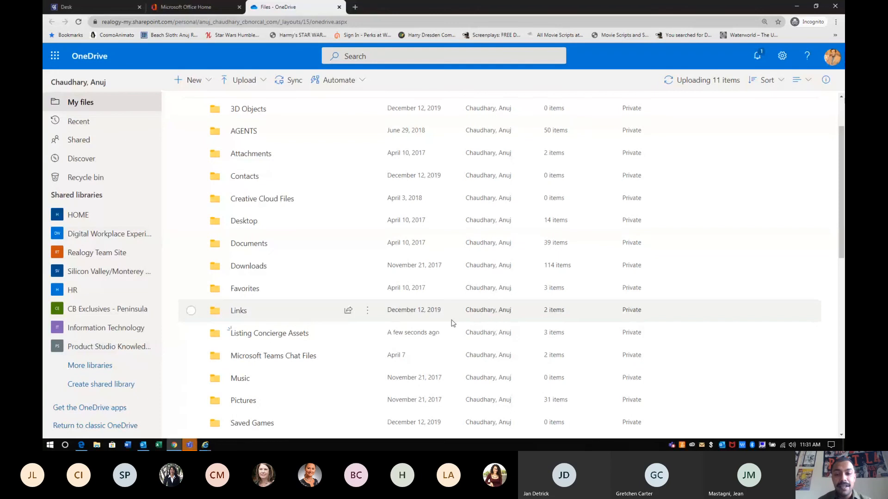
scroll(452, 323, "up", 2)
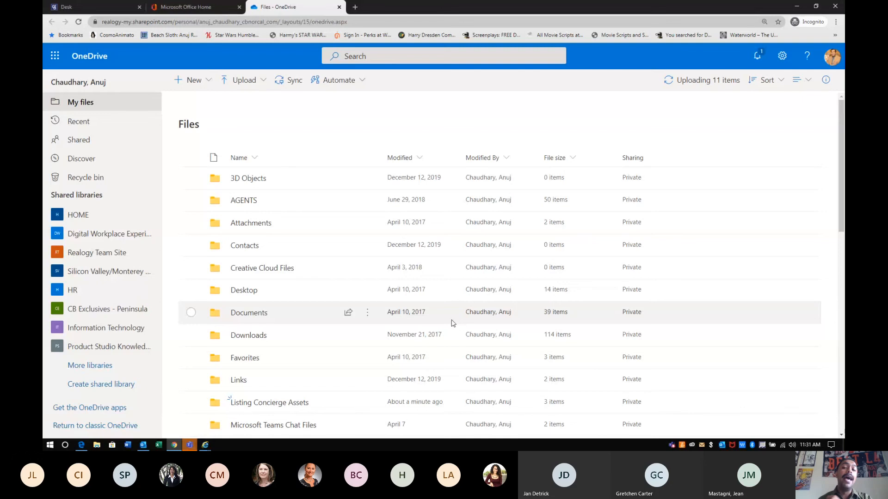
Bring the Teams video call window back to the front from the taskbar
mouse_move(189, 445)
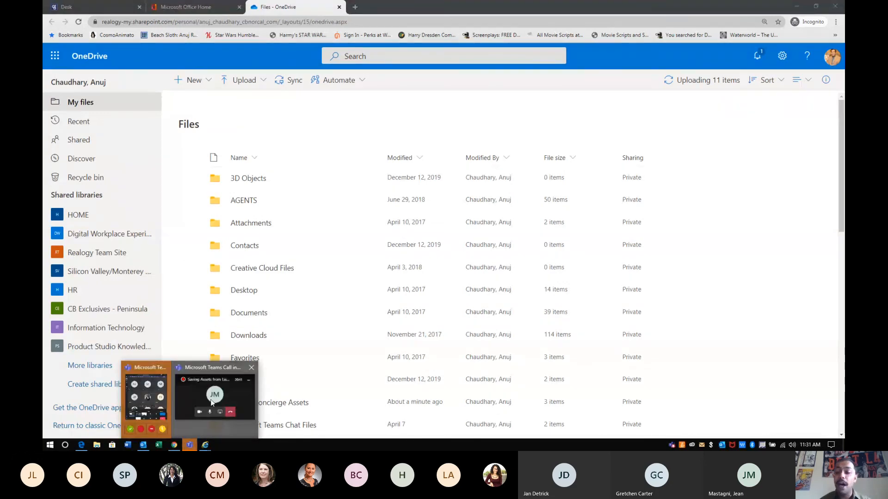